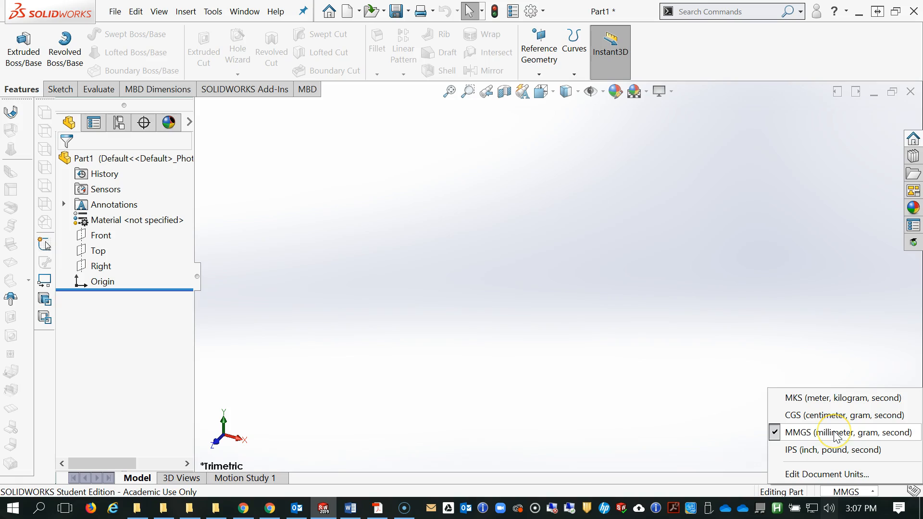
# - Set the document's unit system to MMGS (millimeter, gram, second)
pyautogui.click(837, 432)
# - Open the part's material library and display the properties of Copper in the Copper Alloys category
pyautogui.click(146, 222)
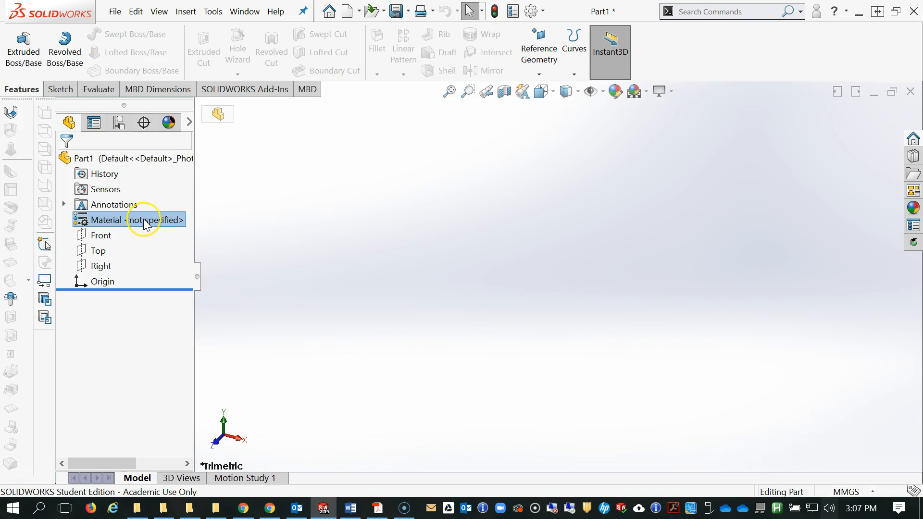
pyautogui.rightClick(143, 224)
pyautogui.click(189, 187)
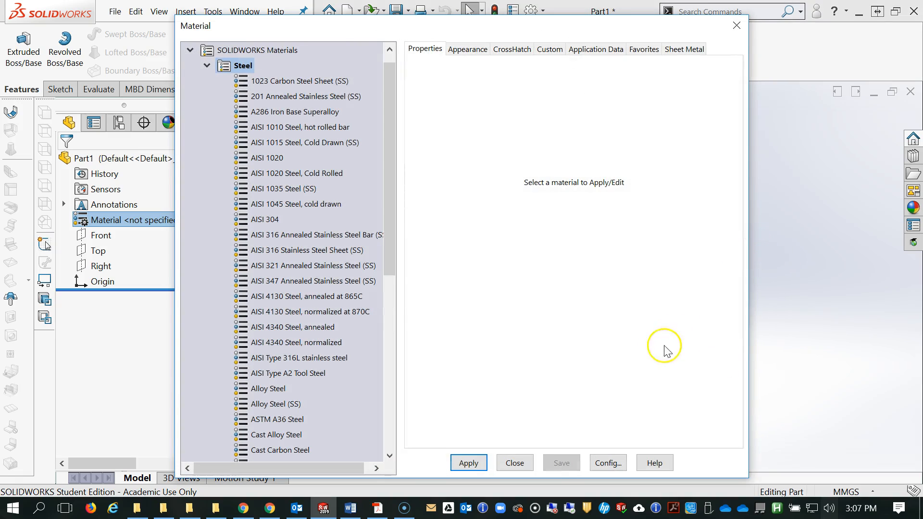
pyautogui.click(206, 68)
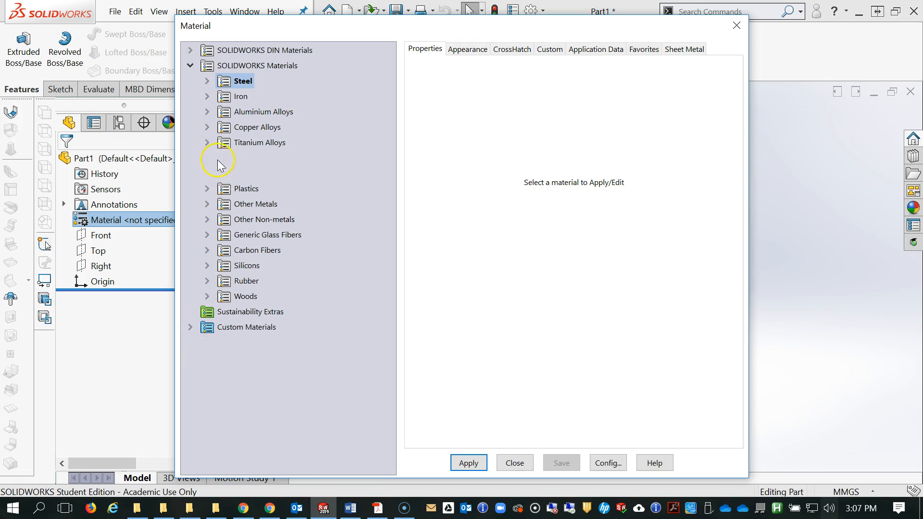
pyautogui.click(208, 127)
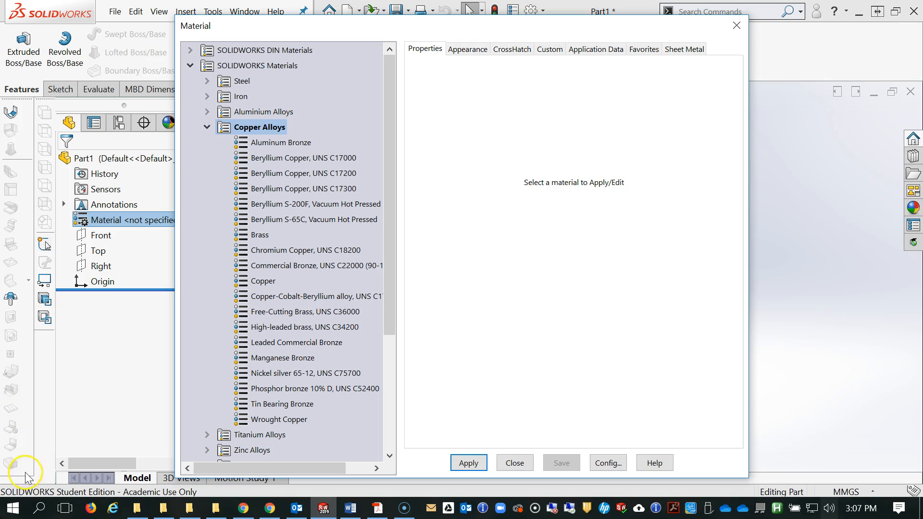
pyautogui.click(264, 281)
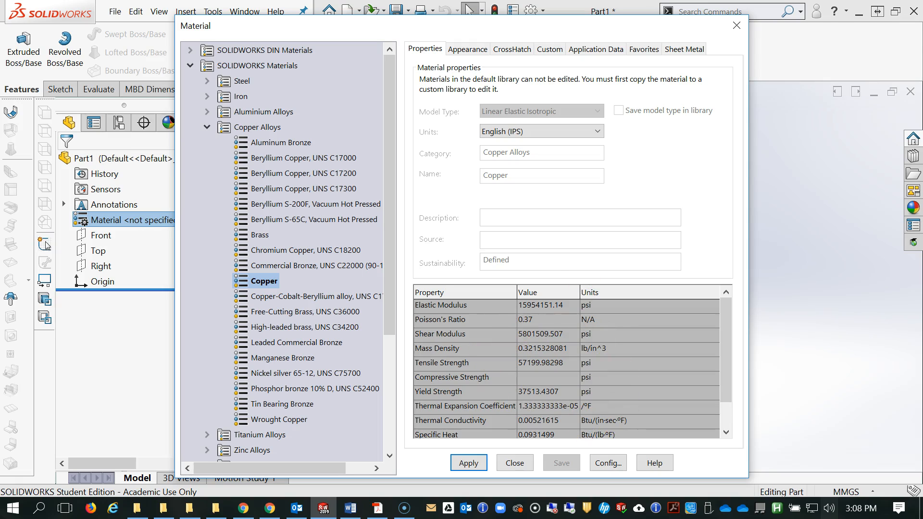
# - Switch to Adobe Acrobat Reader to read the exercise's part instructions, and close the SOLIDWORKS material library without applying a material
pyautogui.hotkey('alt', 'Tab')
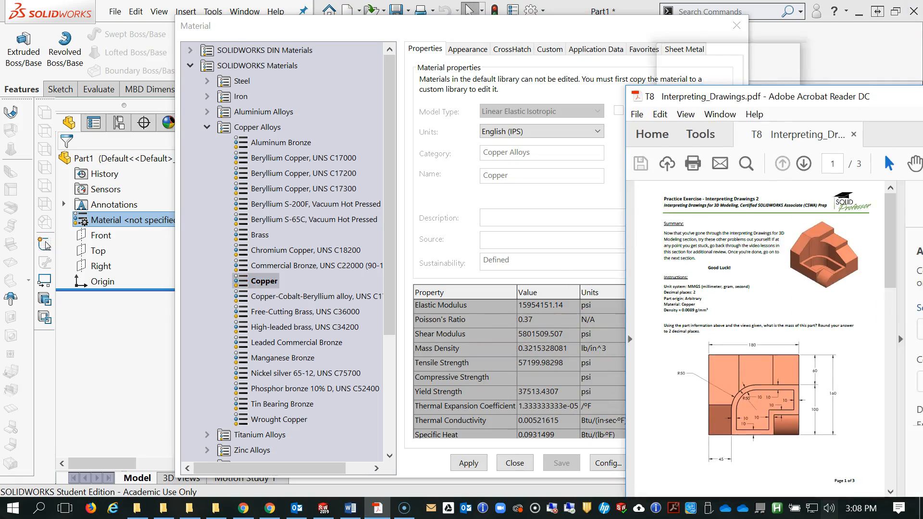
pyautogui.moveTo(631, 57); pyautogui.dragTo(632, 57)
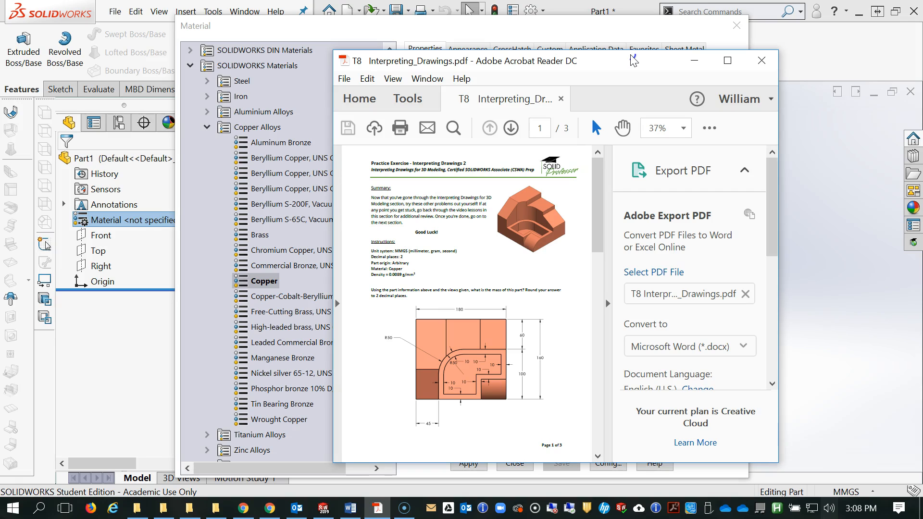
pyautogui.hotkey('alt', 'Tab')
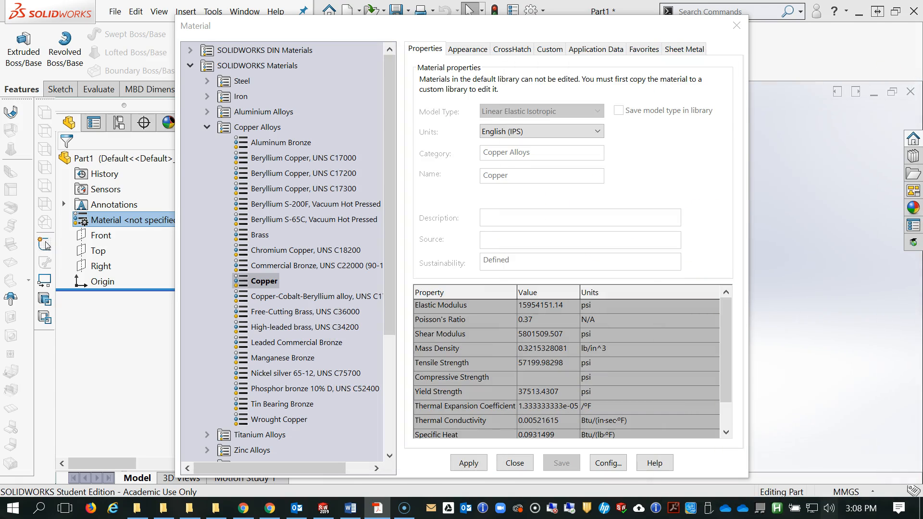
pyautogui.click(736, 25)
pyautogui.click(475, 241)
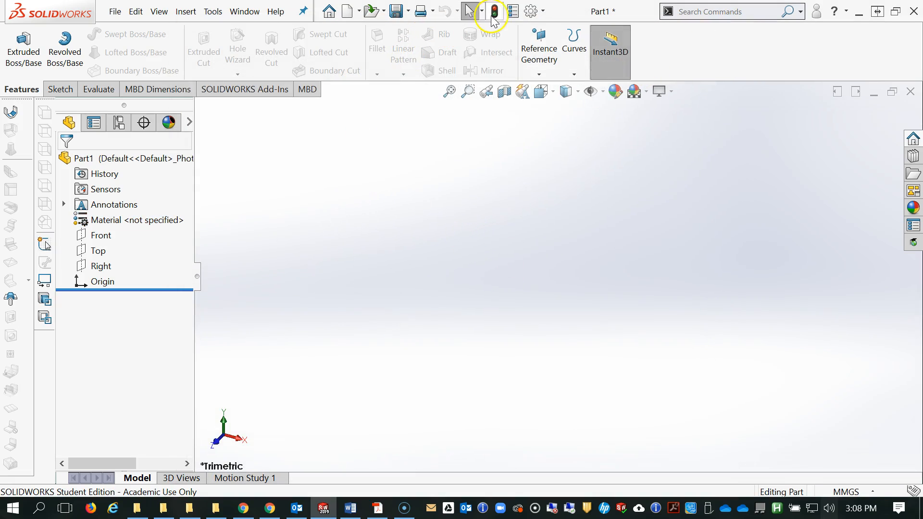
# - Review the document's unit properties, checking the unit system, length decimals, mass units and volume units
pyautogui.click(545, 12)
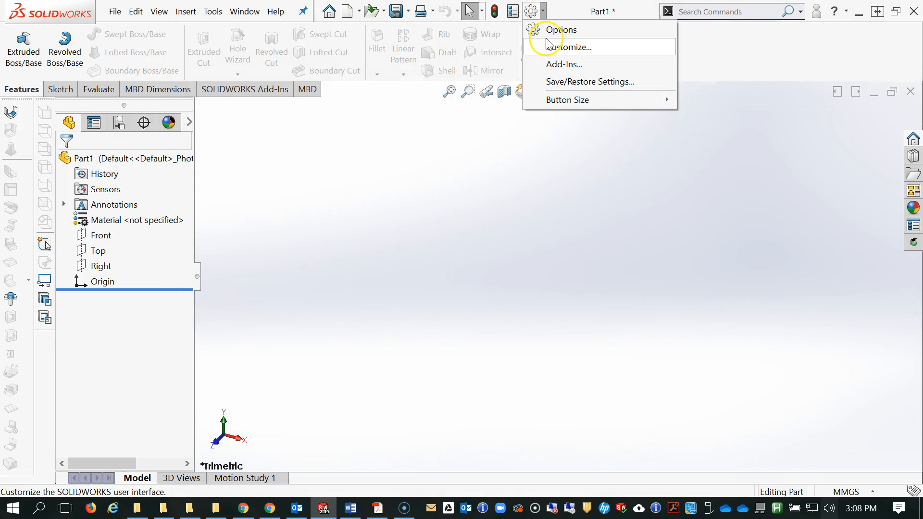
pyautogui.click(546, 28)
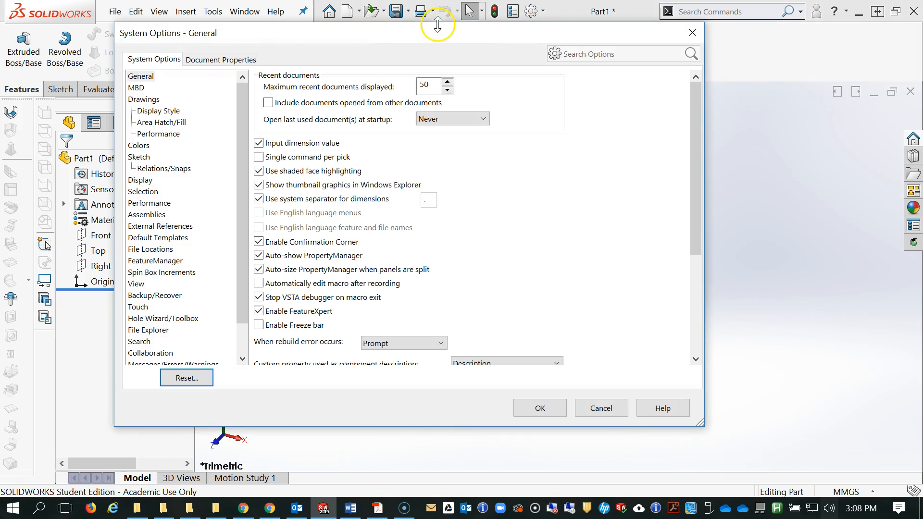
pyautogui.click(221, 60)
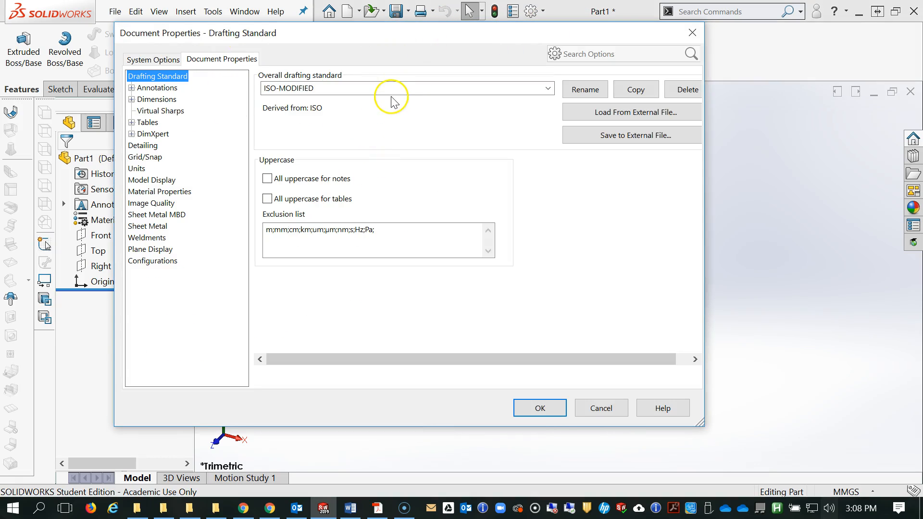
pyautogui.click(137, 169)
pyautogui.scroll(-1, 407, 332)
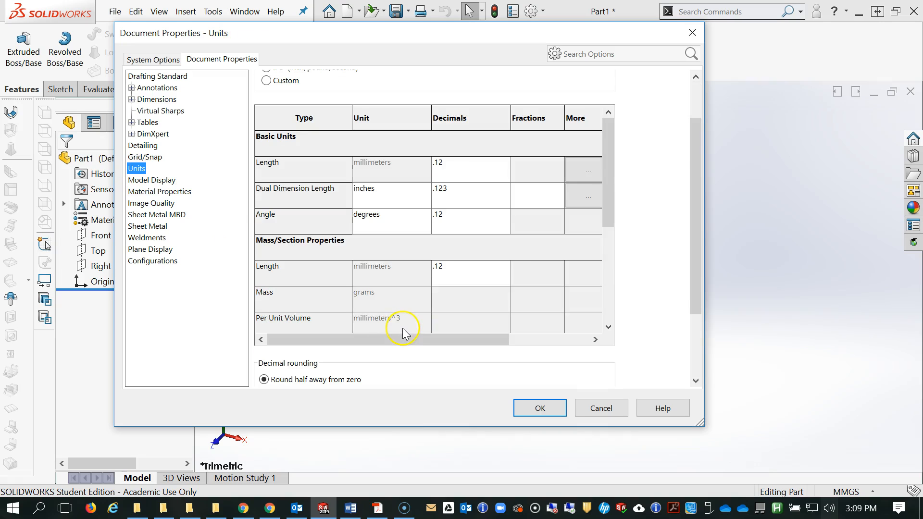
pyautogui.click(325, 307)
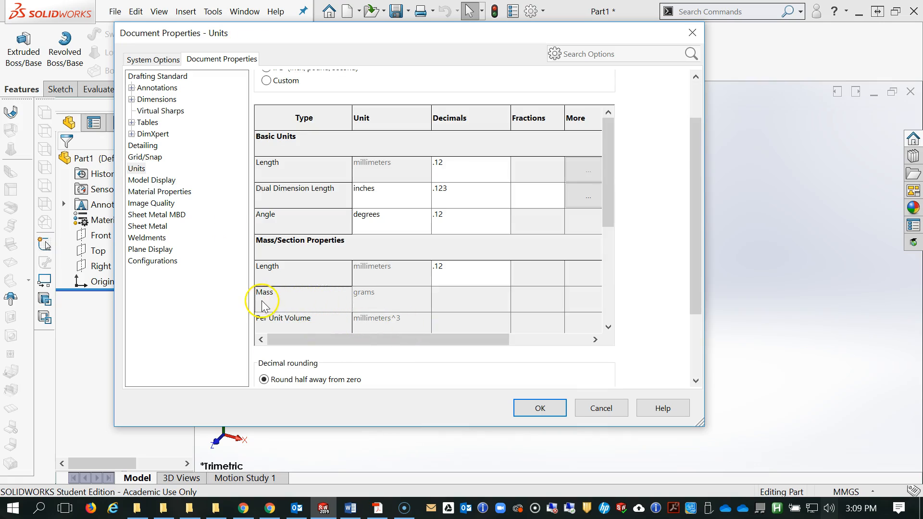
pyautogui.click(526, 413)
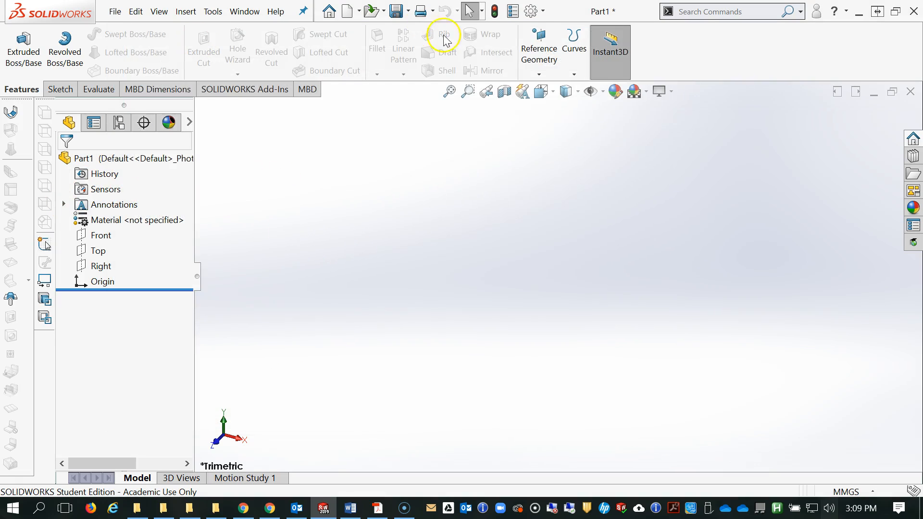
pyautogui.click(535, 11)
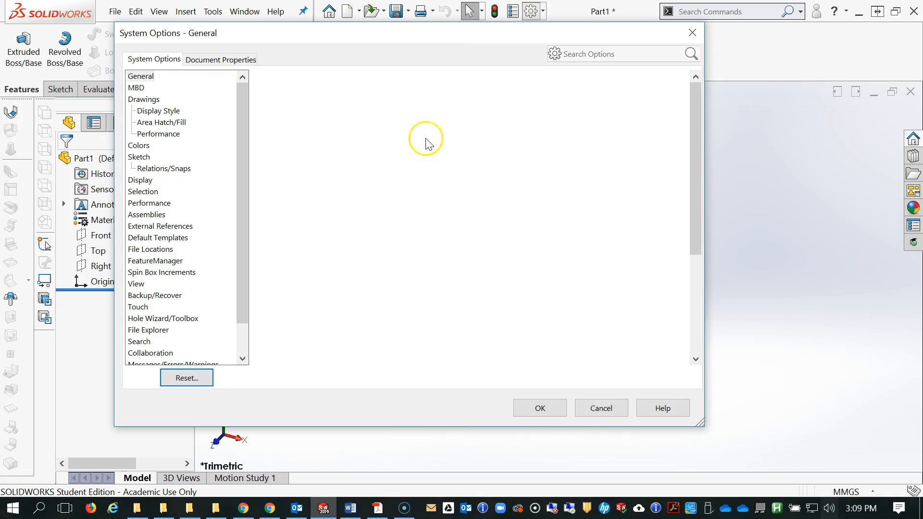
pyautogui.click(221, 59)
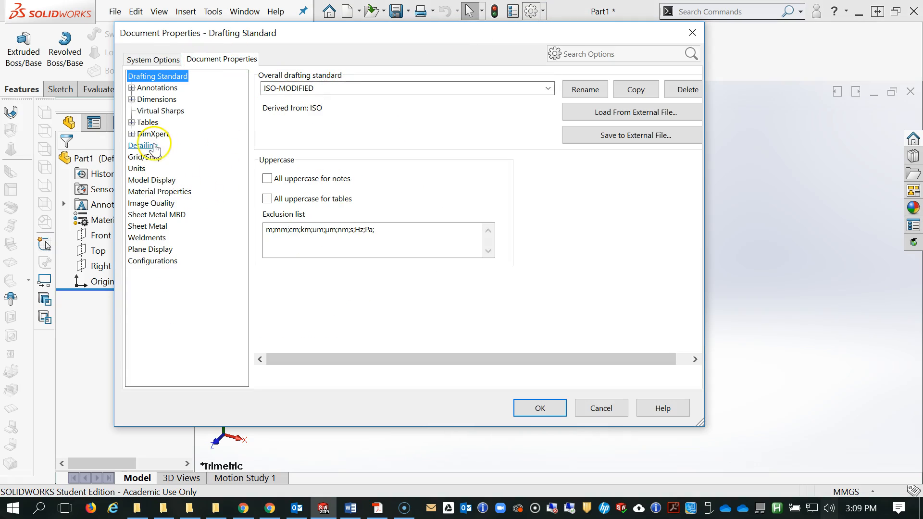
pyautogui.click(137, 169)
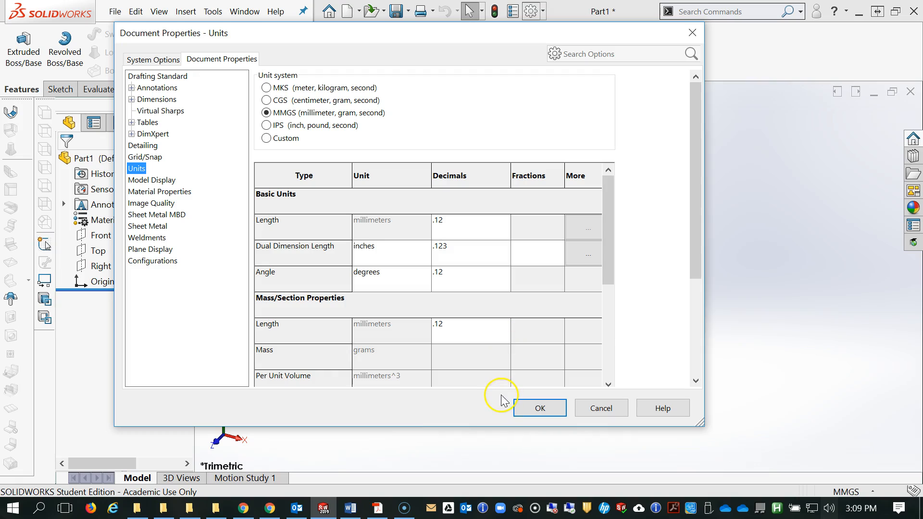
pyautogui.click(528, 411)
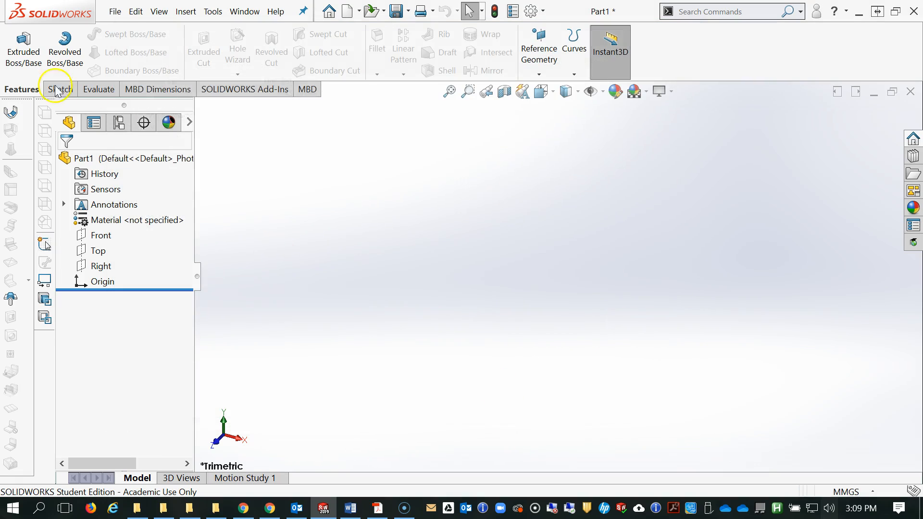
# - Apply Copper from the Copper Alloys category as the part's material and close the material library
pyautogui.click(144, 224)
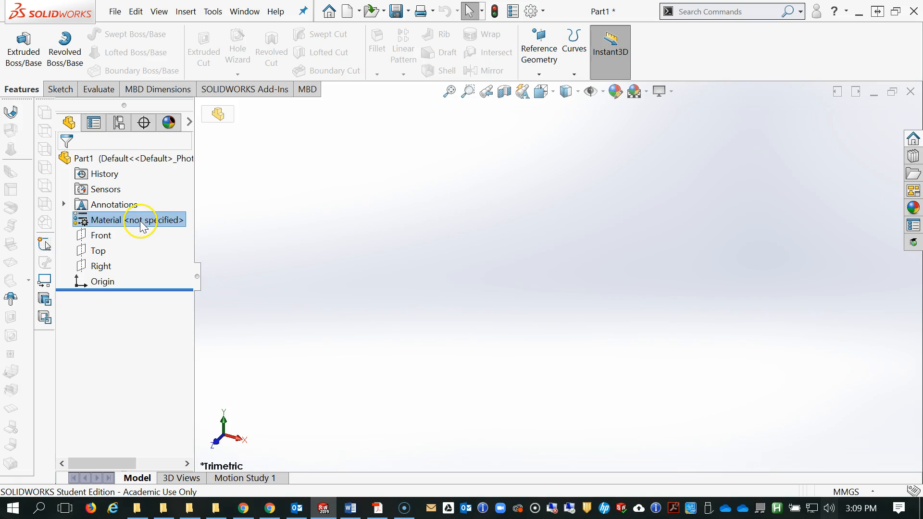
pyautogui.rightClick(143, 226)
pyautogui.click(186, 188)
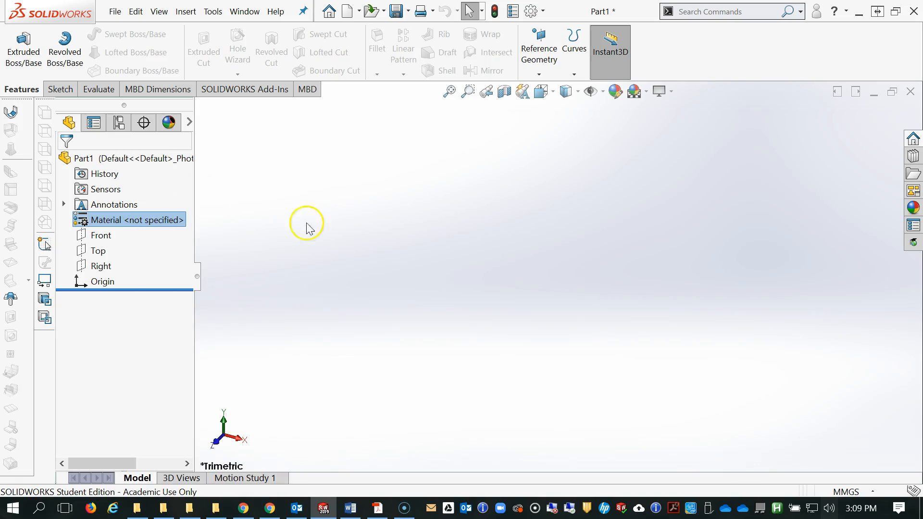
pyautogui.click(207, 67)
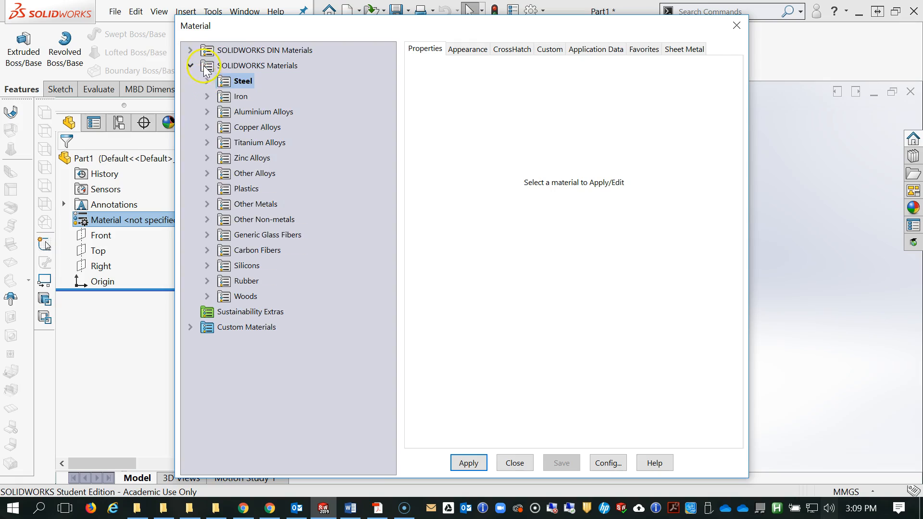
pyautogui.click(208, 127)
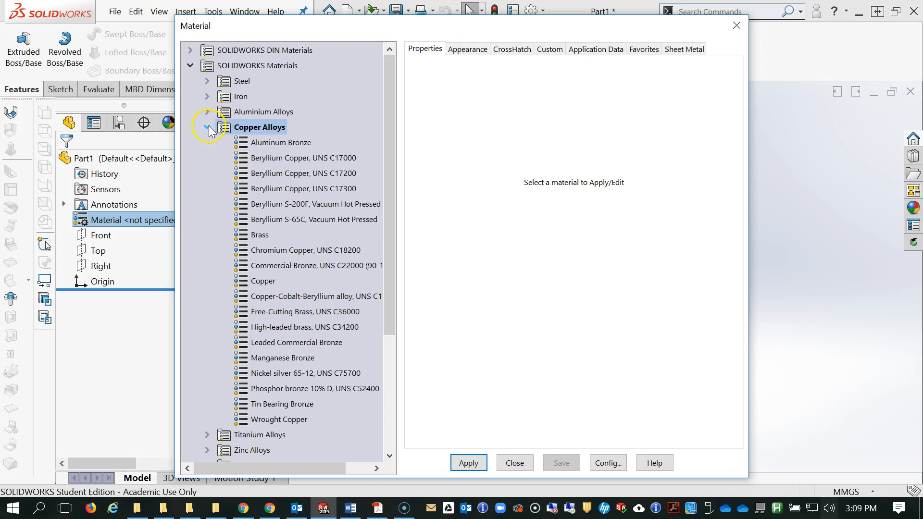
pyautogui.click(255, 282)
pyautogui.click(523, 364)
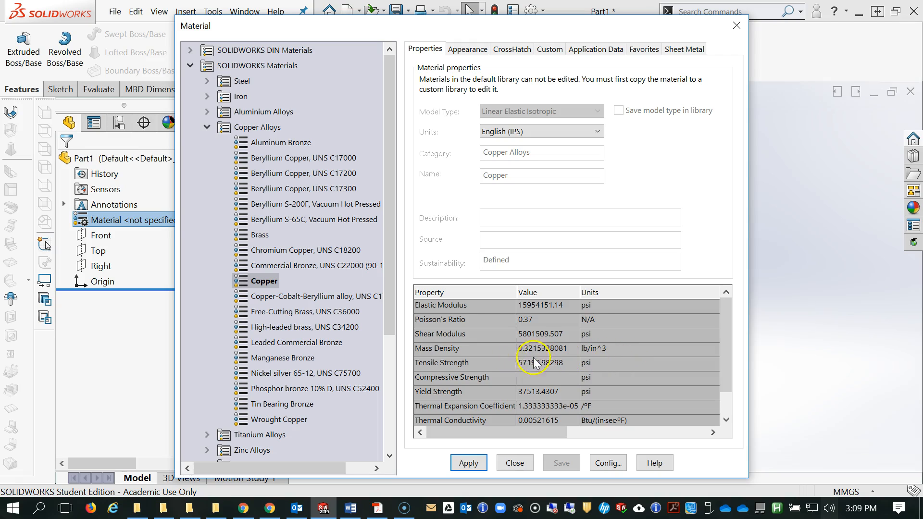
pyautogui.click(468, 462)
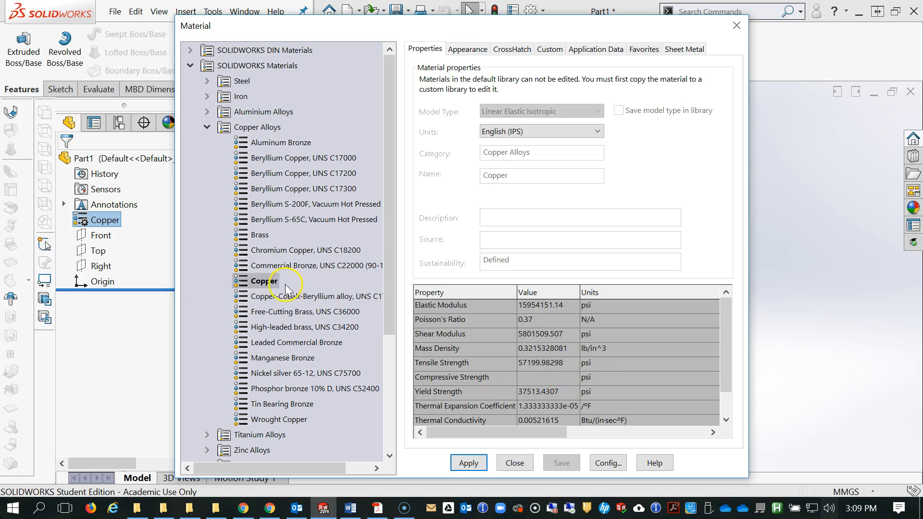
pyautogui.click(468, 466)
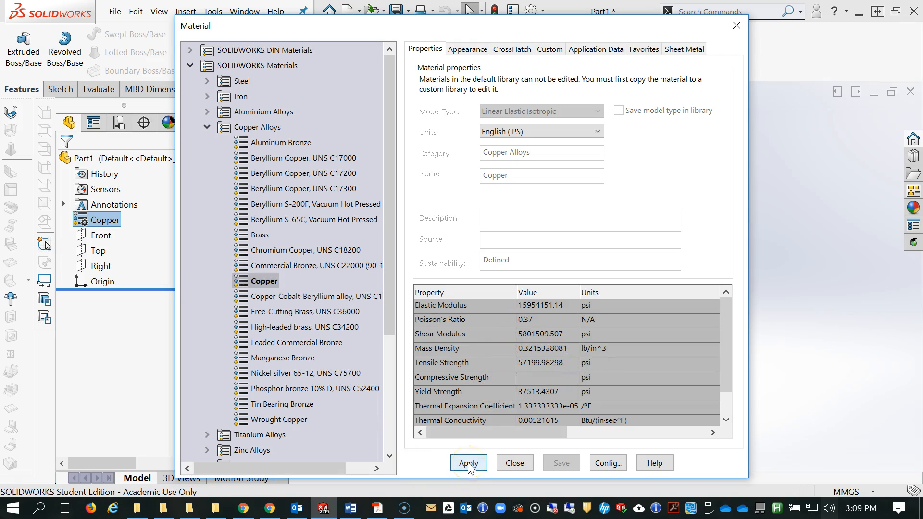
pyautogui.click(467, 457)
pyautogui.click(468, 463)
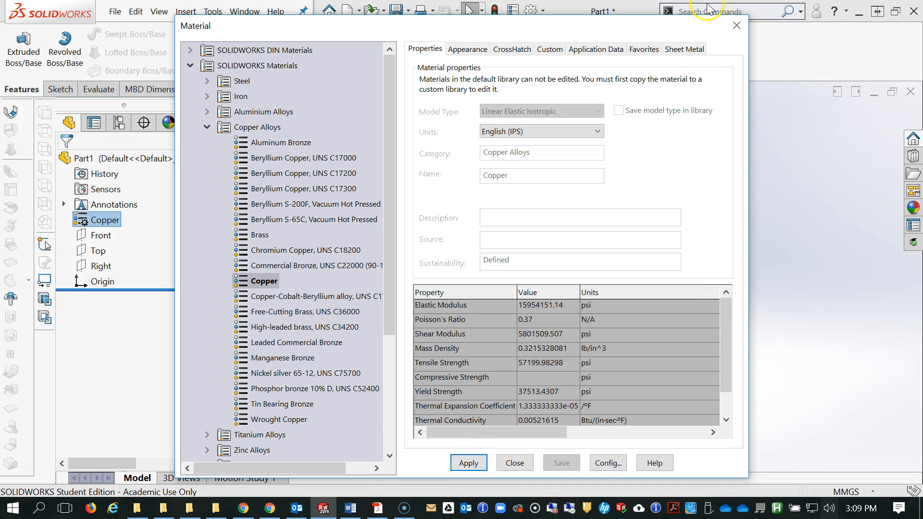
pyautogui.click(736, 29)
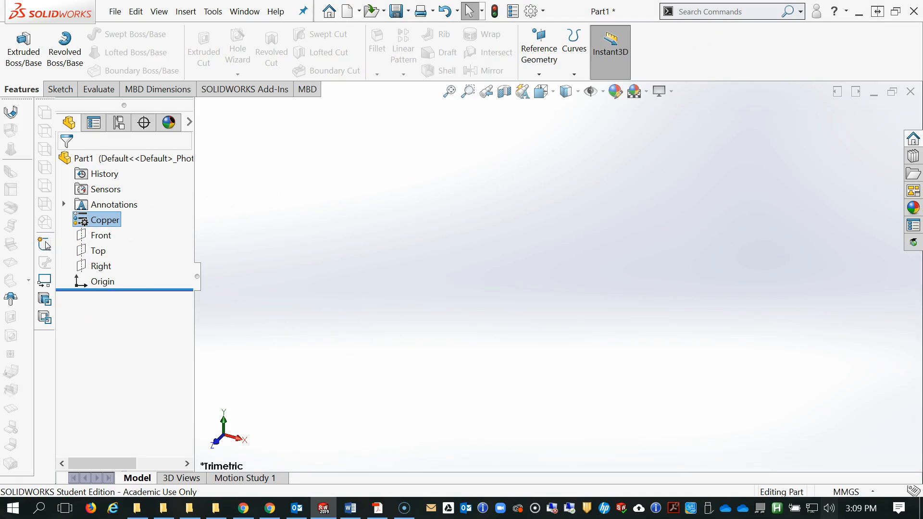
# - Check the exercise drawing in Adobe Acrobat Reader and start a sketch on the Top plane in SOLIDWORKS
pyautogui.moveTo(922, 101)
pyautogui.mouseDown()
pyautogui.moveTo(656, 102)
pyautogui.moveTo(650, 72)
pyautogui.mouseUp()
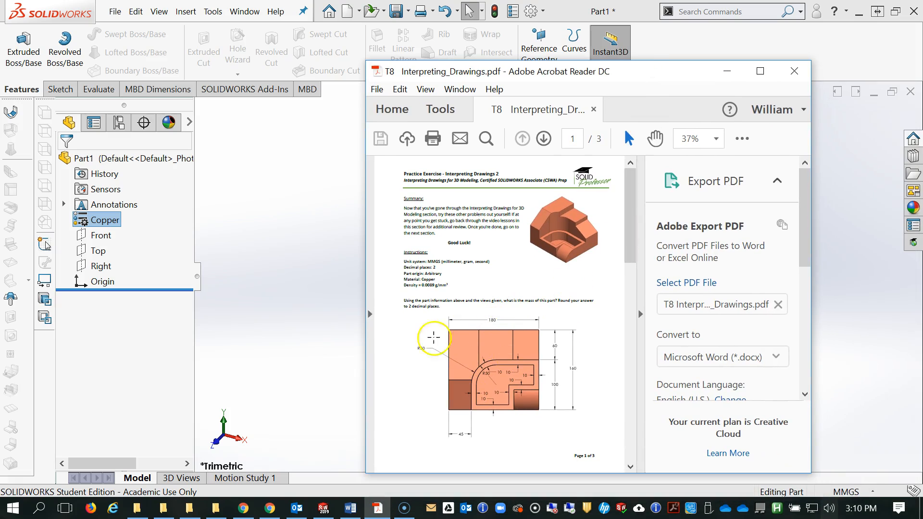
pyautogui.moveTo(645, 75); pyautogui.dragTo(922, 240)
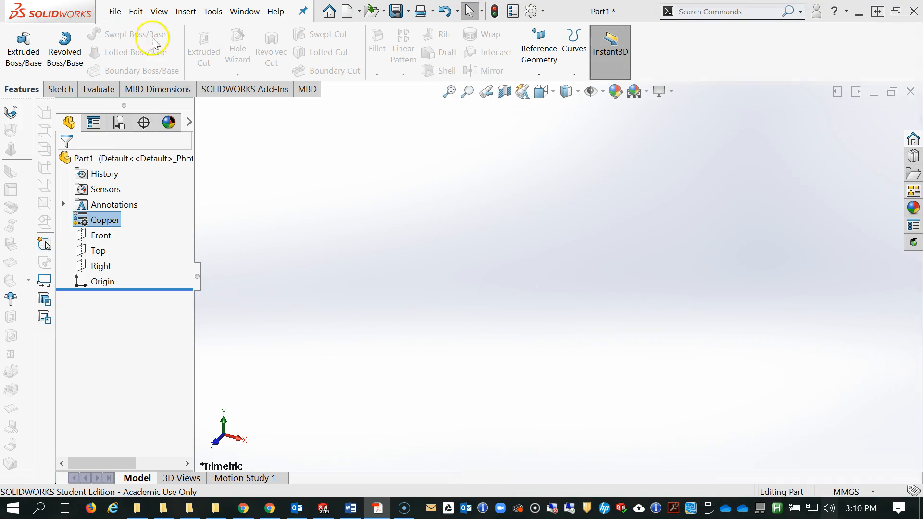
pyautogui.click(92, 258)
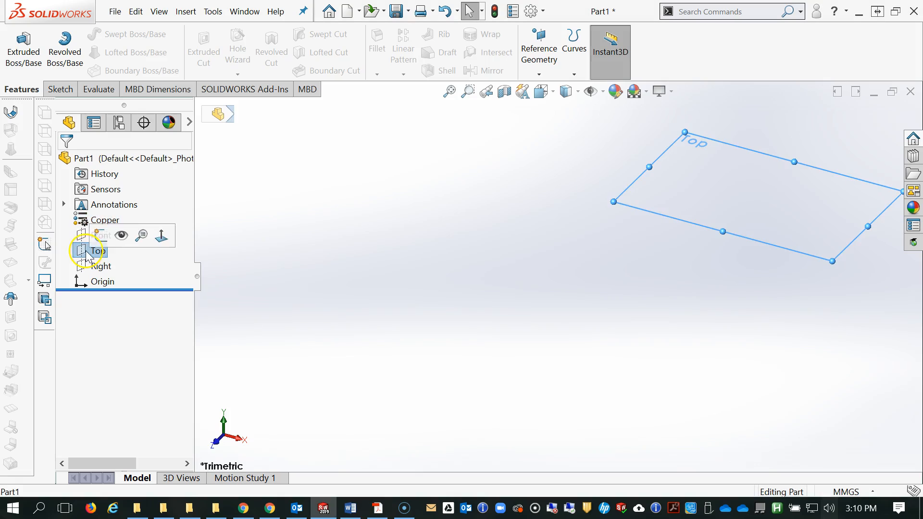
pyautogui.click(96, 237)
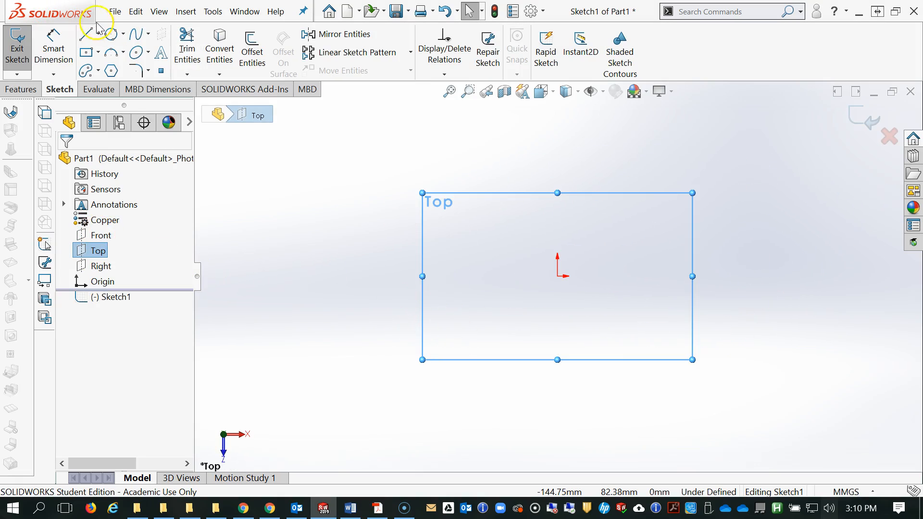
pyautogui.click(86, 52)
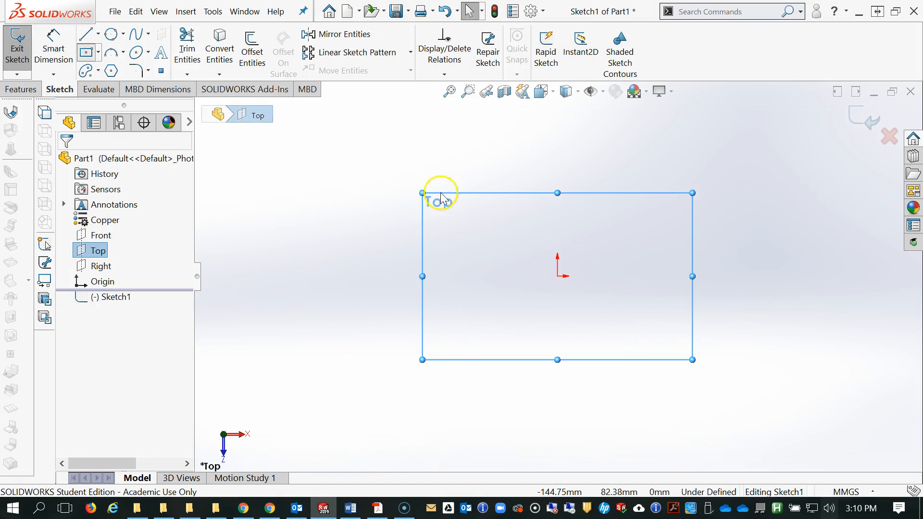
pyautogui.click(557, 276)
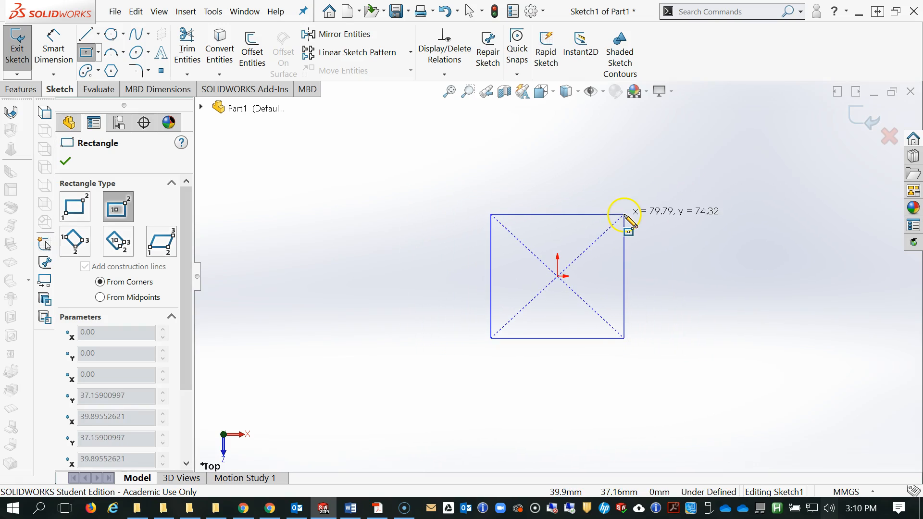
pyautogui.press('Escape')
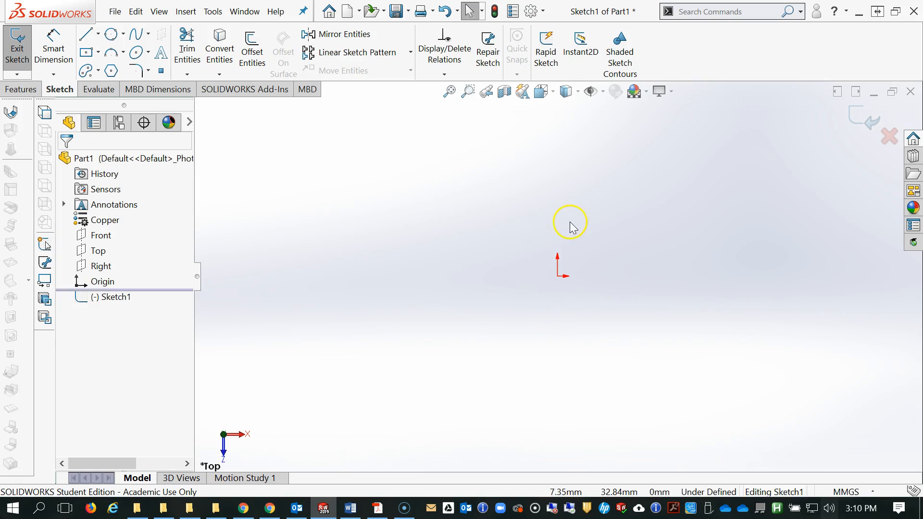
# - Sketch a corner rectangle starting at the origin and extending up and to the right
pyautogui.click(98, 52)
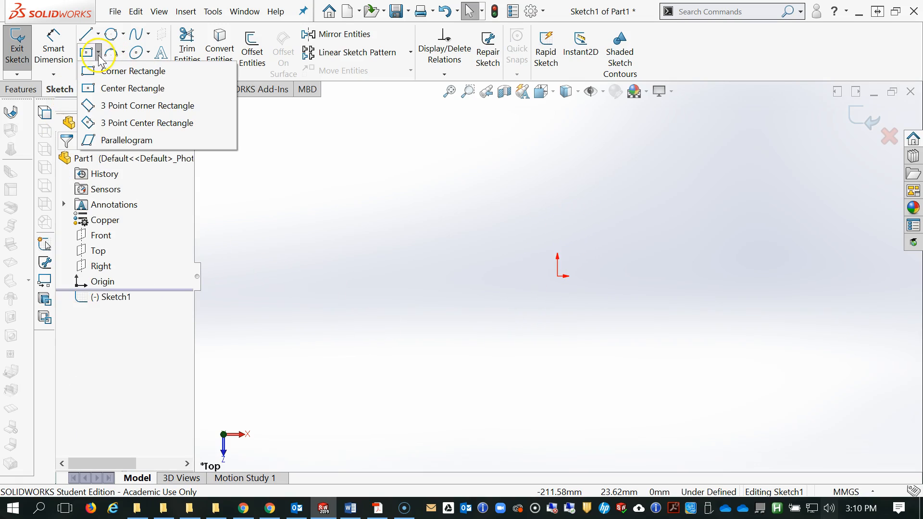
pyautogui.click(91, 72)
pyautogui.click(558, 276)
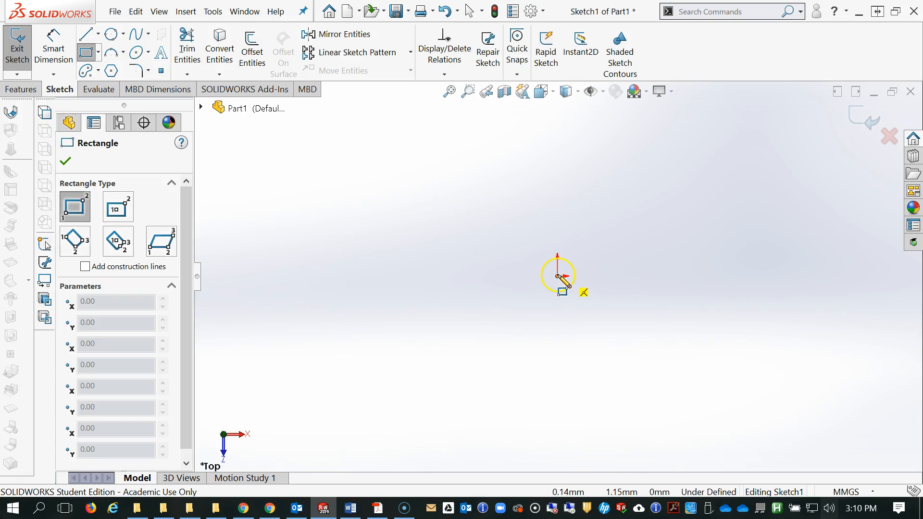
pyautogui.click(711, 161)
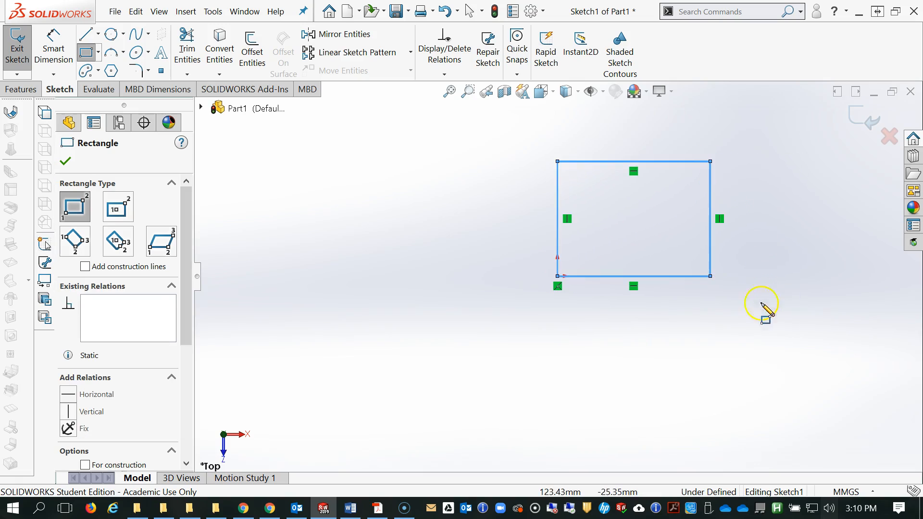
# - Dimension the rectangle 180 mm wide along its upper edge and 160 mm high along its right edge
pyautogui.press('d')
pyautogui.click(680, 161)
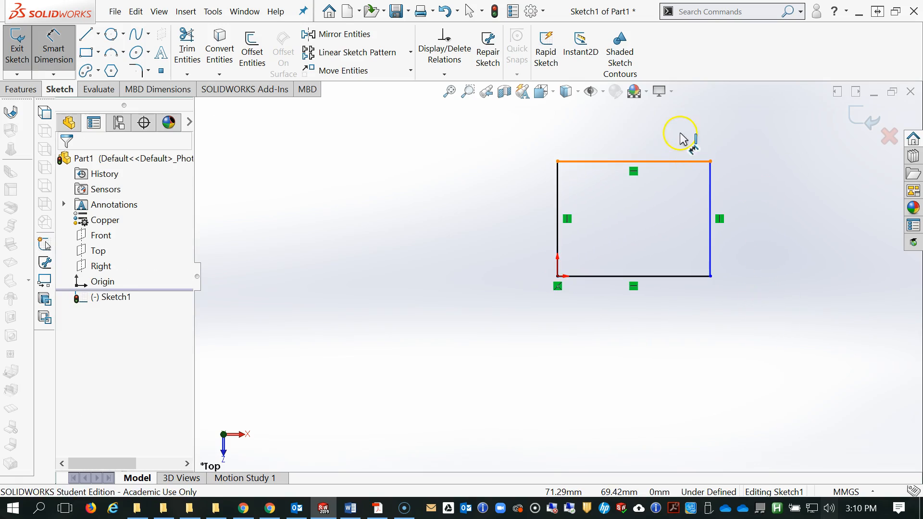
pyautogui.click(670, 134)
pyautogui.write('180')
pyautogui.press('Return')
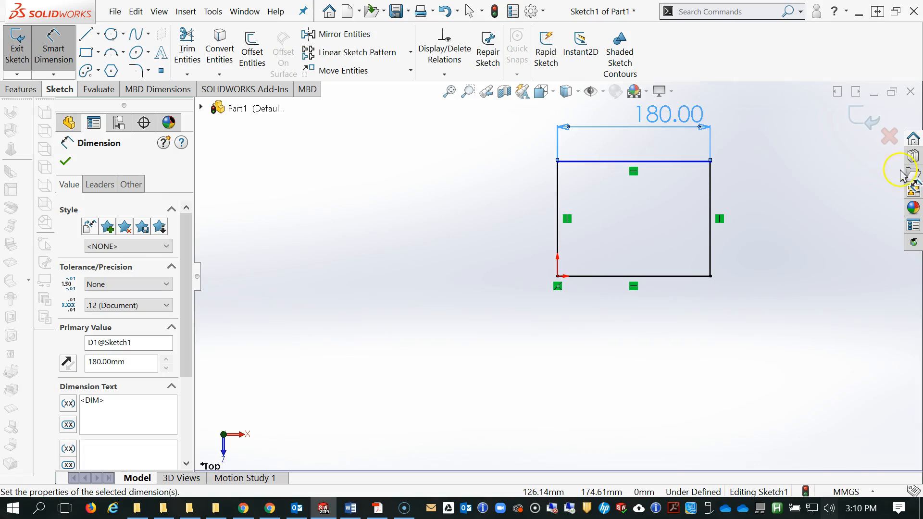
pyautogui.click(712, 213)
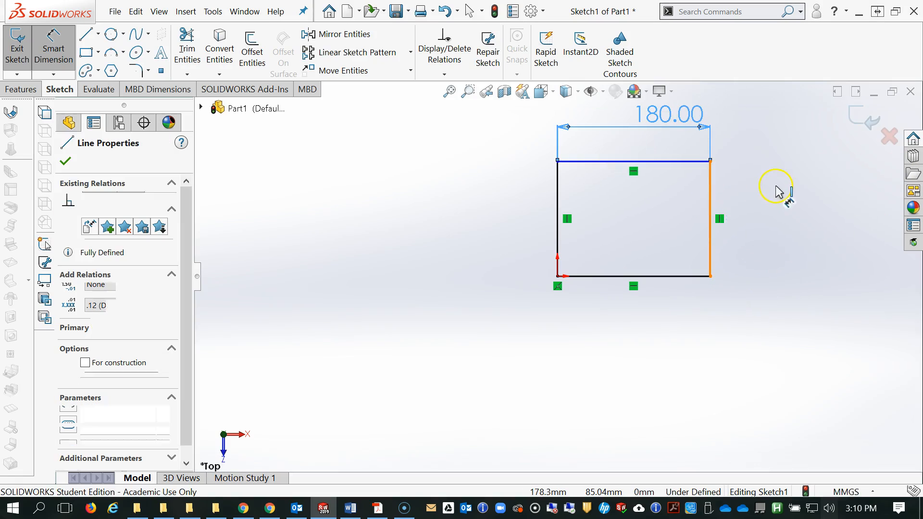
pyautogui.click(782, 212)
pyautogui.write('160')
pyautogui.press('Return')
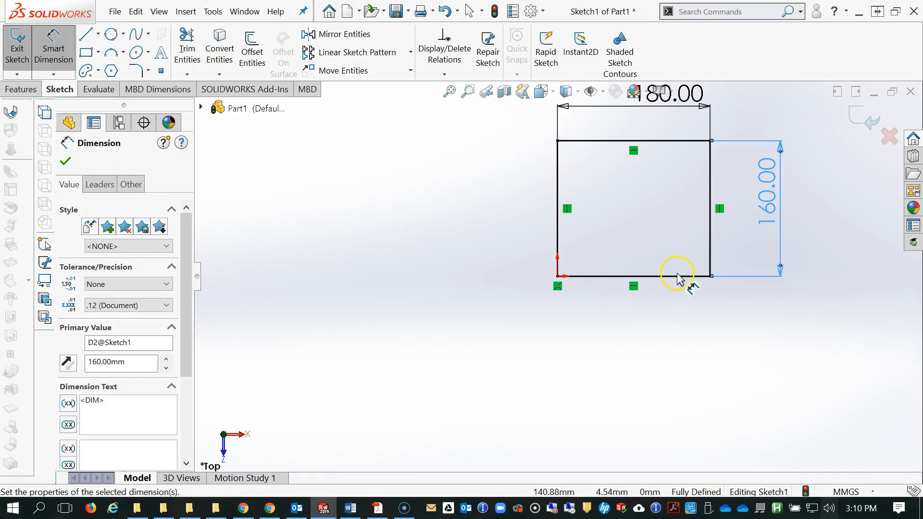
# - Sketch a vertical line inside the rectangle near its left side, running from the top edge to the bottom edge
pyautogui.scroll(-1, 832, 311)
pyautogui.scroll(2, 722, 303)
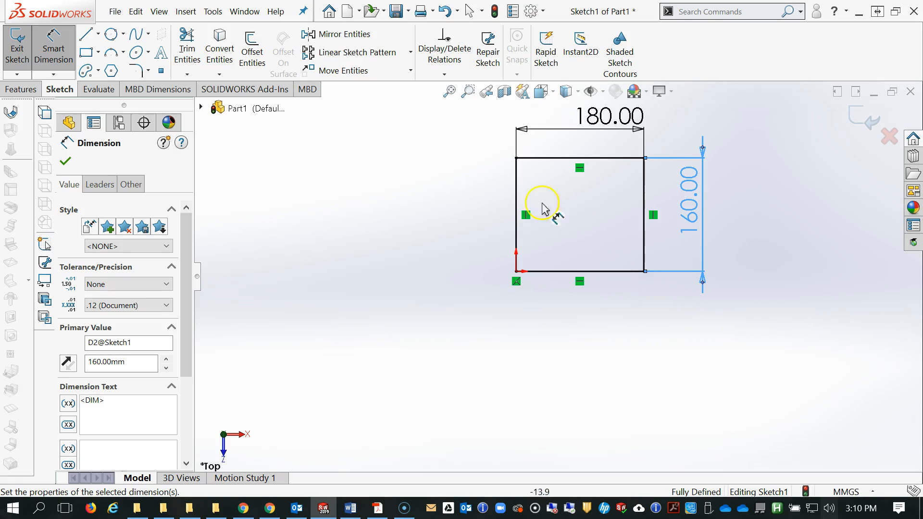
pyautogui.click(87, 36)
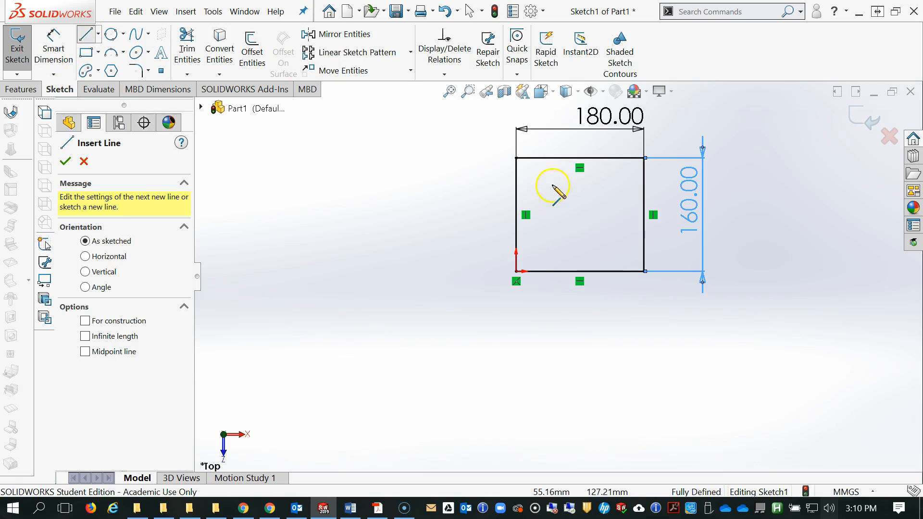
pyautogui.click(549, 159)
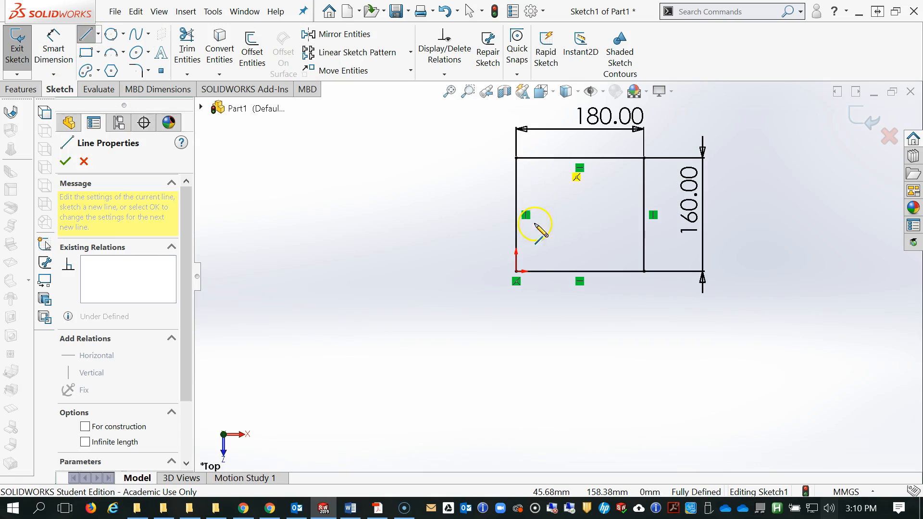
pyautogui.click(550, 272)
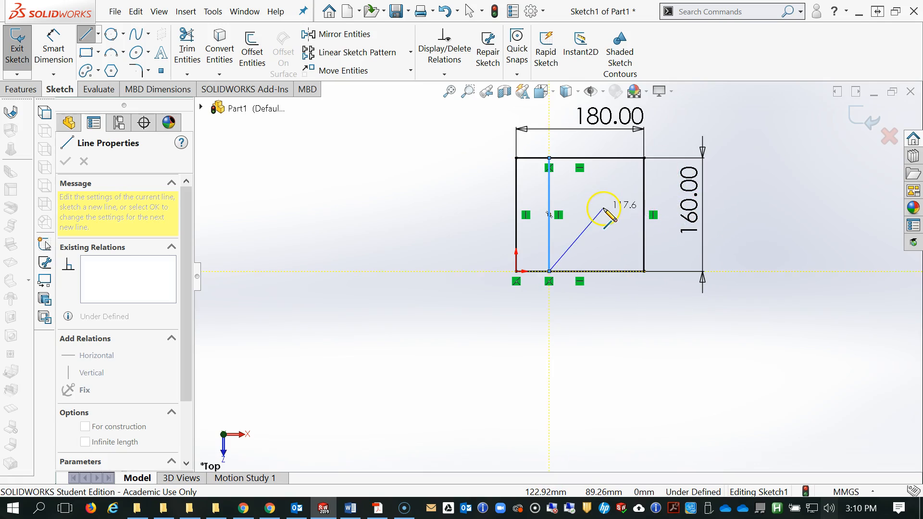
pyautogui.press('Escape')
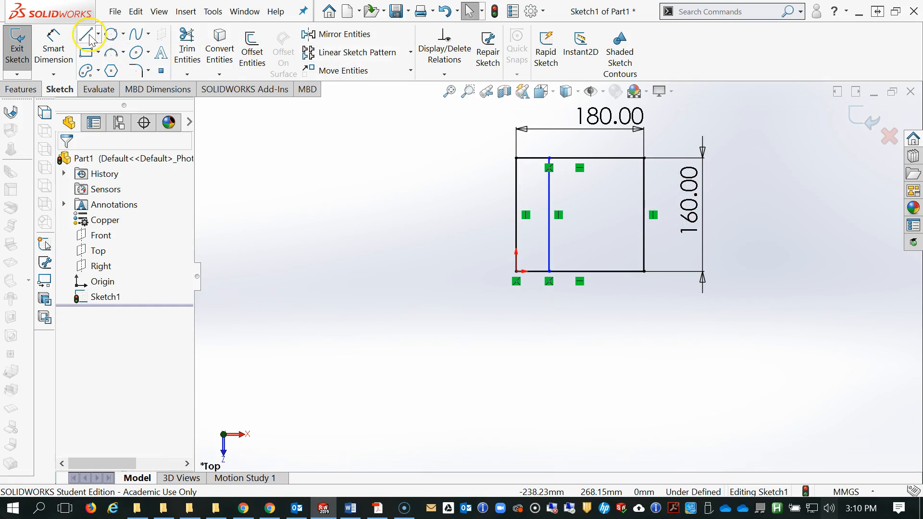
# - Sketch a short vertical line about 54 mm long down from the rectangle's top edge, right of its middle
pyautogui.click(86, 35)
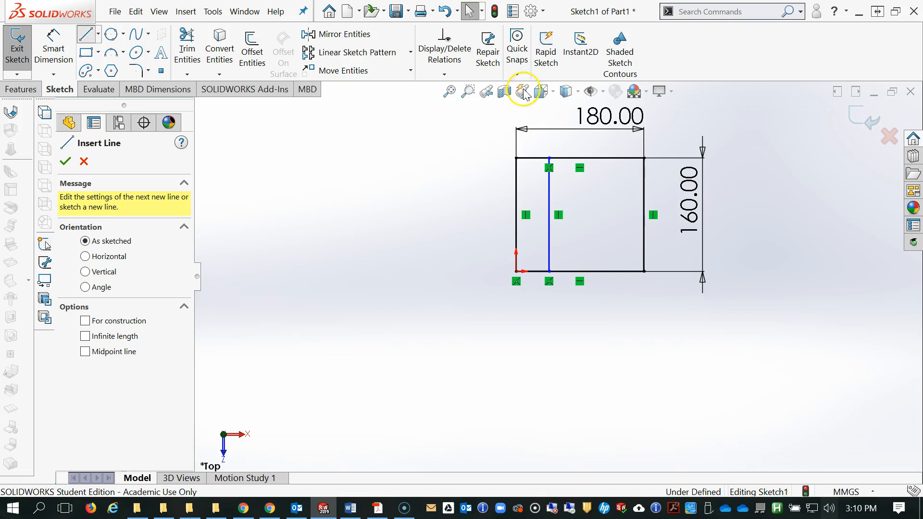
pyautogui.click(605, 158)
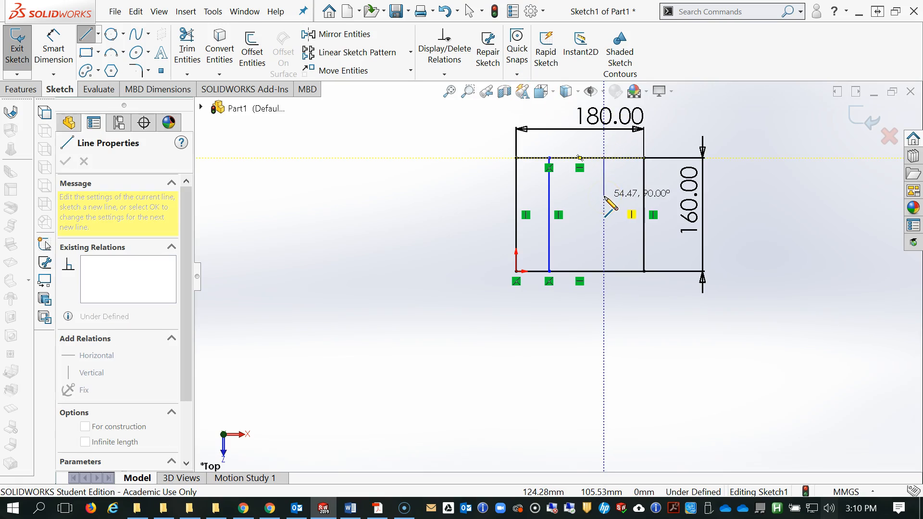
pyautogui.click(604, 196)
pyautogui.press('Escape')
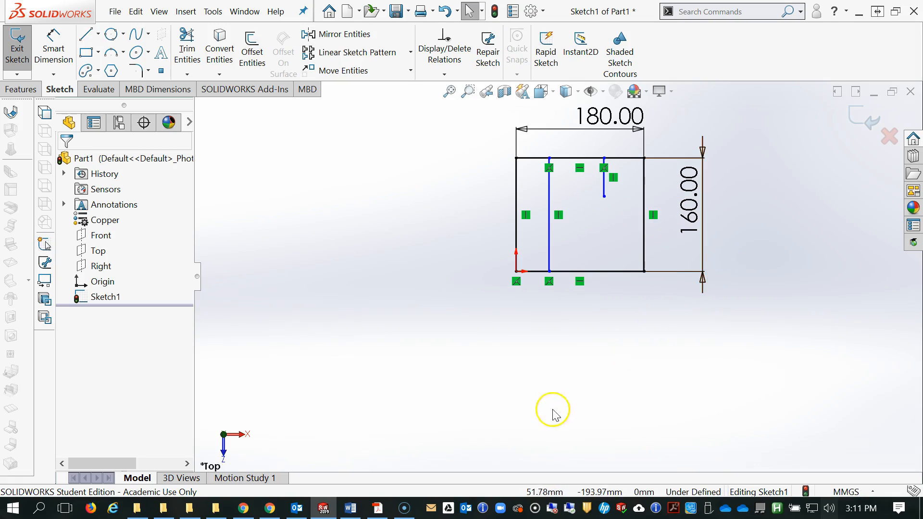
# - Sketch a horizontal line about 86 mm long from the rectangle's right edge leftward through the short vertical line's lower endpoint
pyautogui.scroll(-5, 603, 207)
pyautogui.moveTo(593, 144)
pyautogui.mouseDown(button='middle')
pyautogui.moveTo(579, 214)
pyautogui.moveTo(609, 152)
pyautogui.moveTo(591, 166)
pyautogui.mouseUp(button='middle')
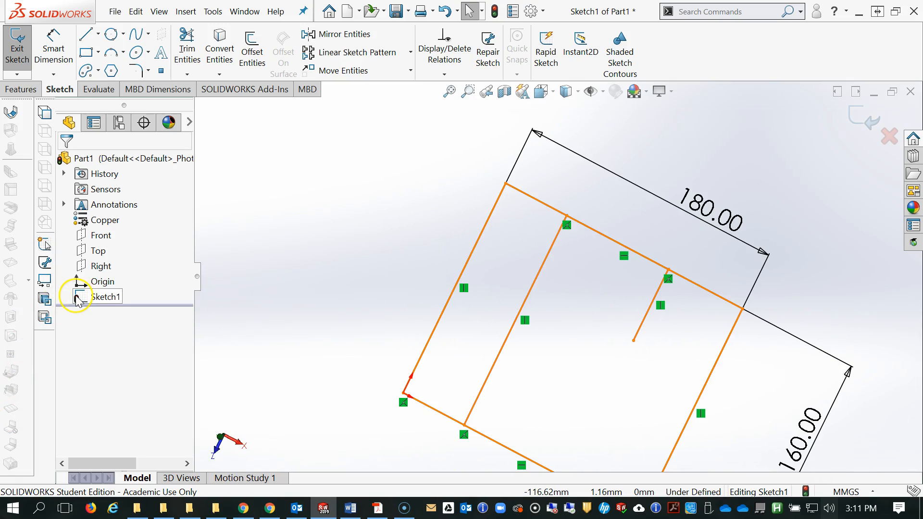
pyautogui.hotkey('ctrl', '8')
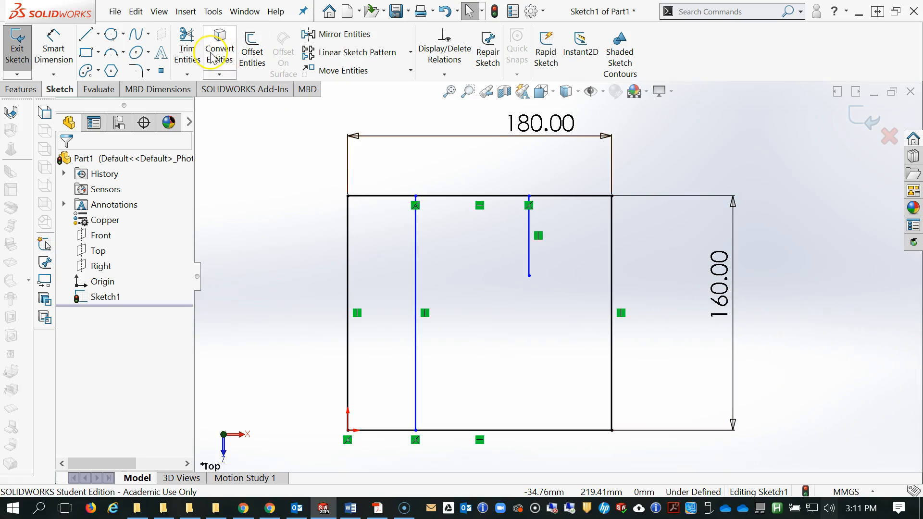
pyautogui.click(86, 34)
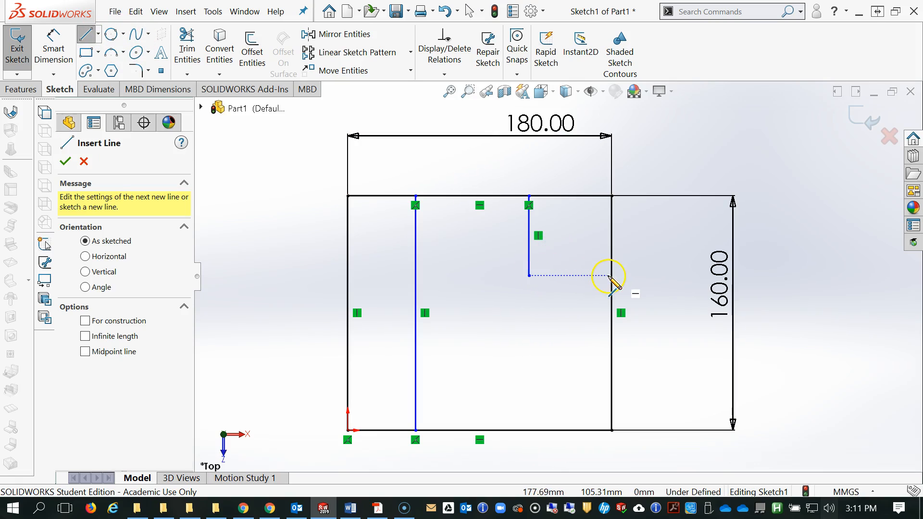
pyautogui.click(612, 276)
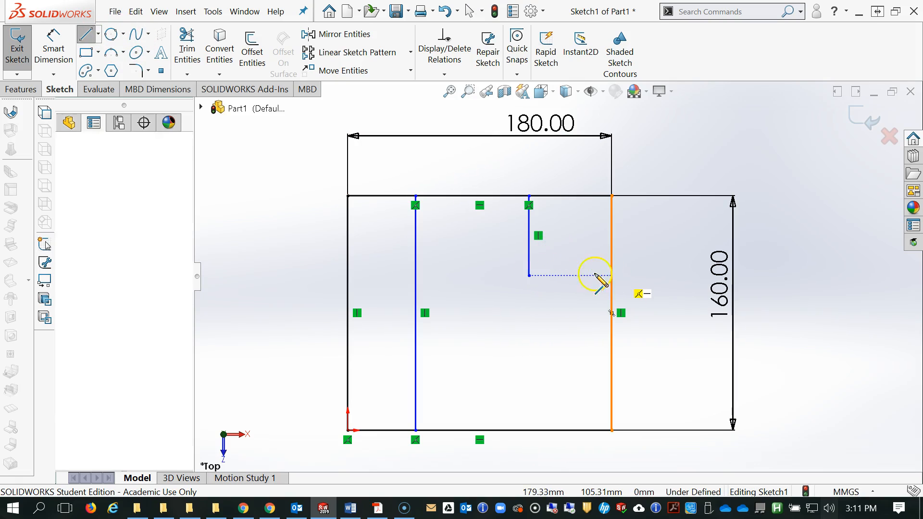
pyautogui.click(484, 276)
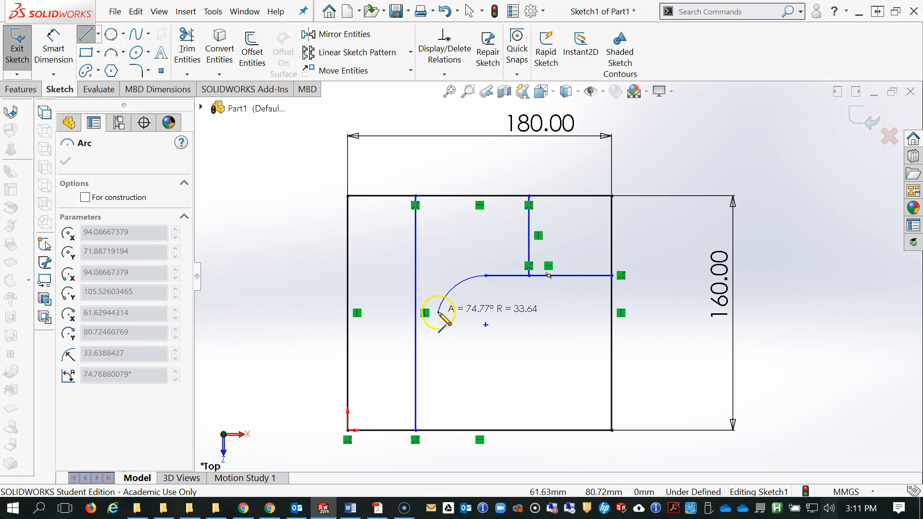
# - Continue the line with a tangent arc of about 59 mm radius curving down-left and a vertical line to the rectangle's bottom edge
pyautogui.moveTo(438, 318); pyautogui.dragTo(375, 322)
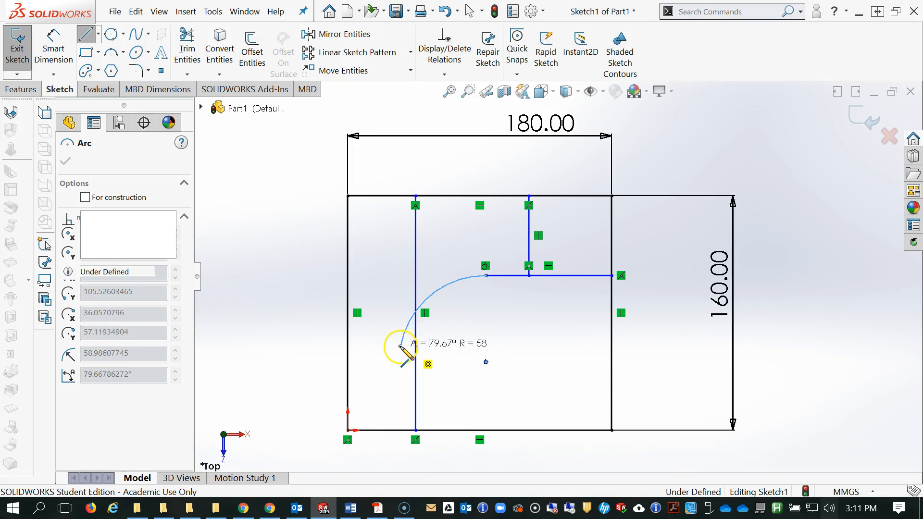
pyautogui.click(401, 346)
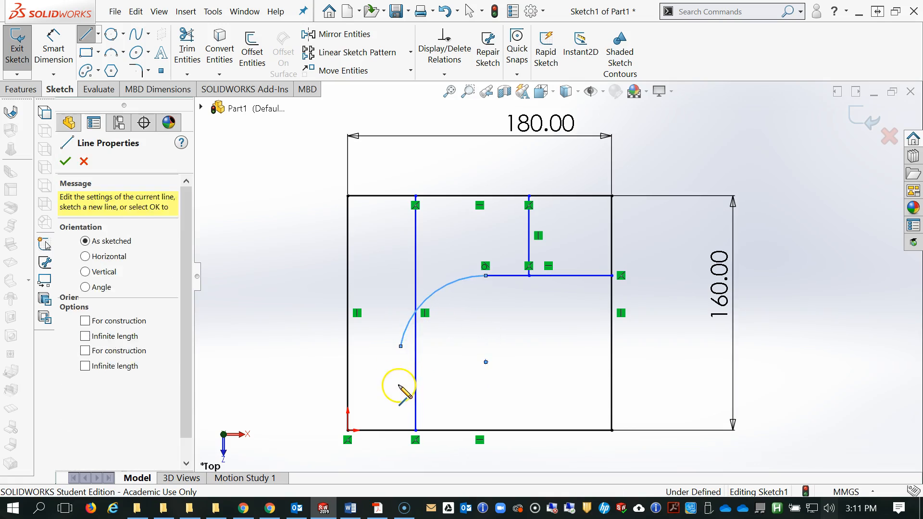
pyautogui.click(400, 430)
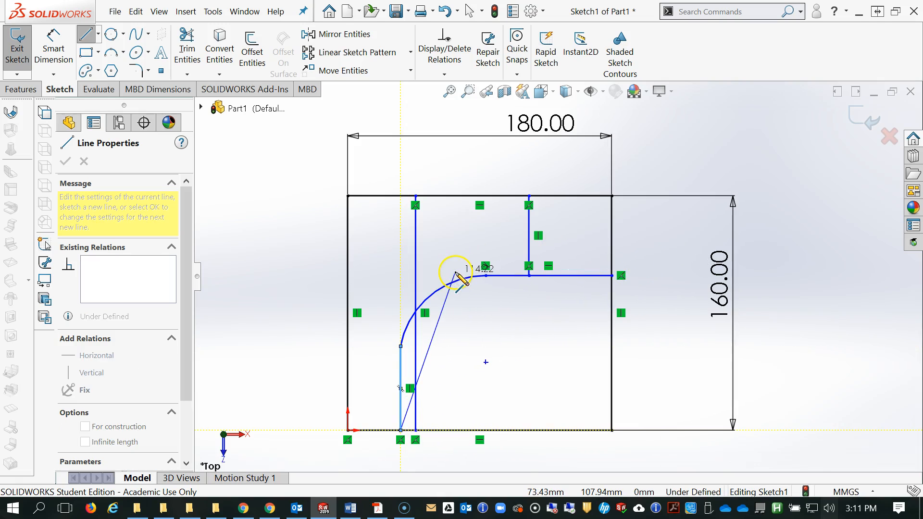
pyautogui.press('Escape')
pyautogui.press('Escape')
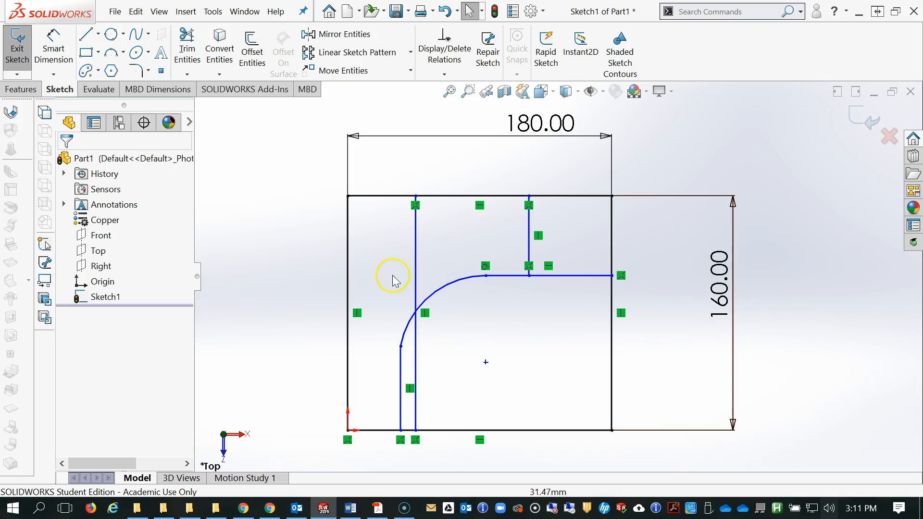
# - Add a Tangent relation between the arc and the vertical line below it
pyautogui.click(413, 325)
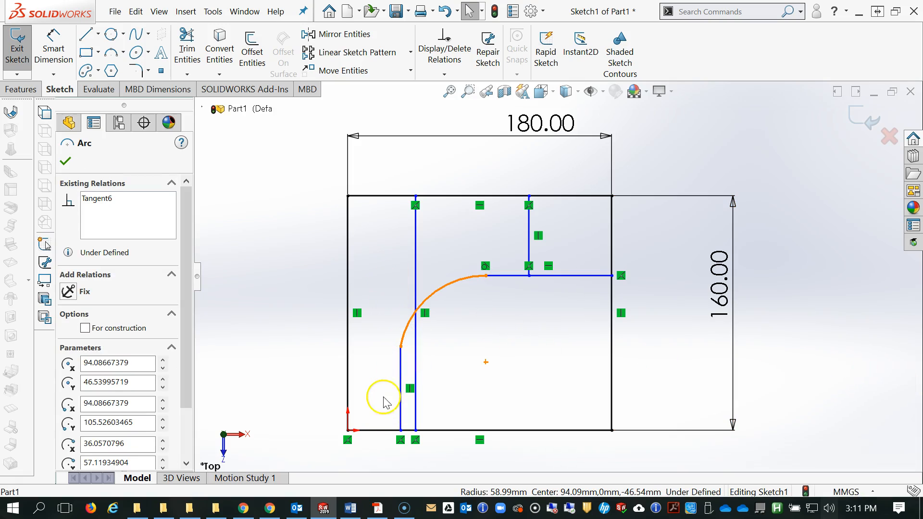
pyautogui.keyDown('ctrl'); pyautogui.click(401, 375); pyautogui.keyUp('ctrl')
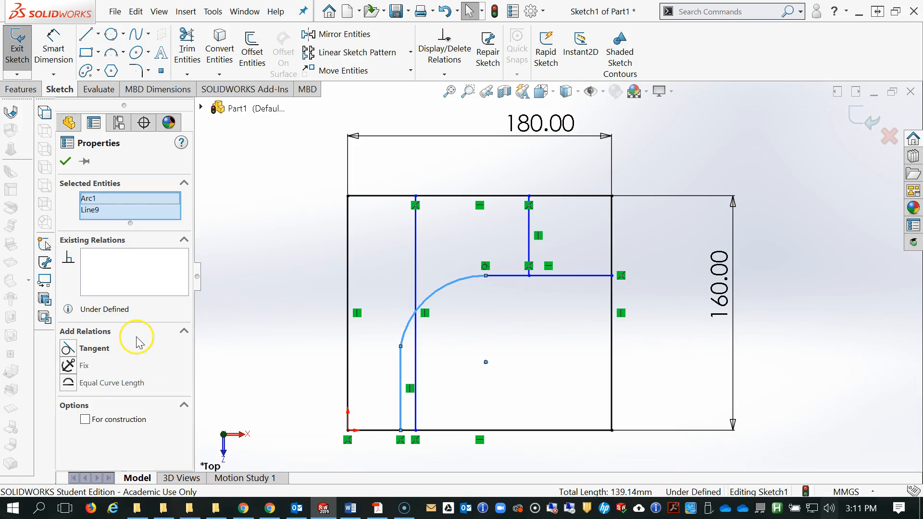
pyautogui.click(66, 350)
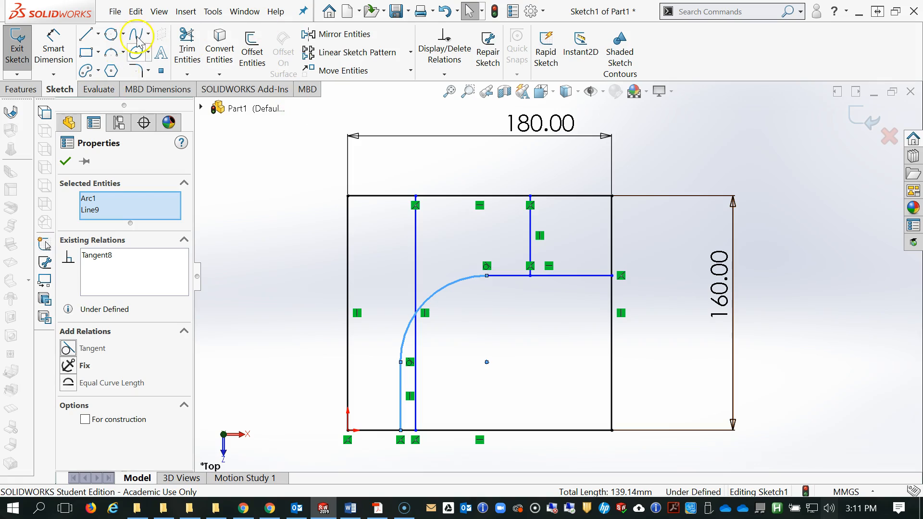
# - Sketch a corner notch at the rectangle's lower right: a horizontal line about 41 mm long from the right edge and a vertical line to the bottom edge
pyautogui.click(86, 34)
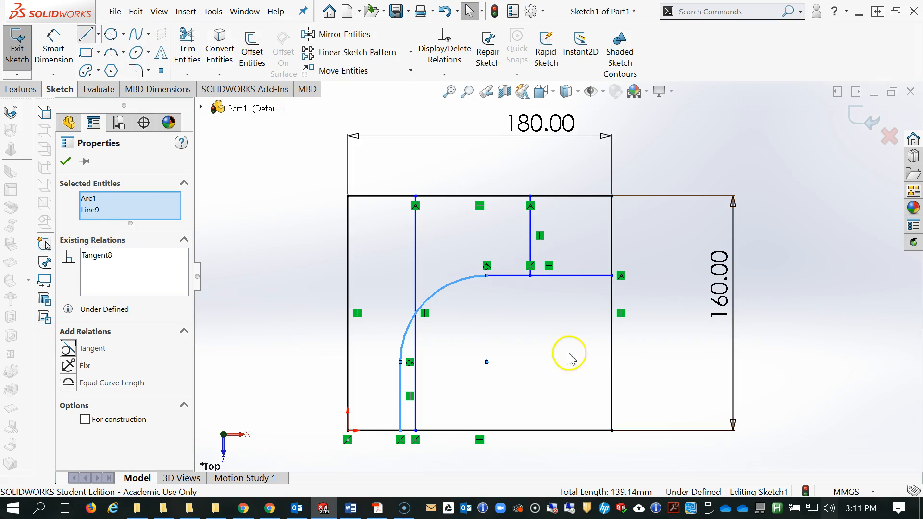
pyautogui.click(611, 348)
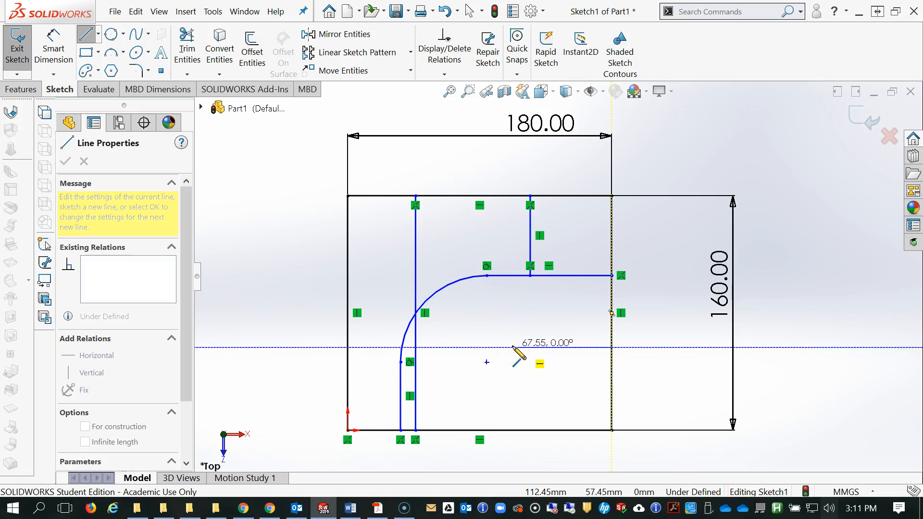
pyautogui.moveTo(548, 347)
pyautogui.mouseDown()
pyautogui.moveTo(561, 347)
pyautogui.moveTo(552, 349)
pyautogui.mouseUp()
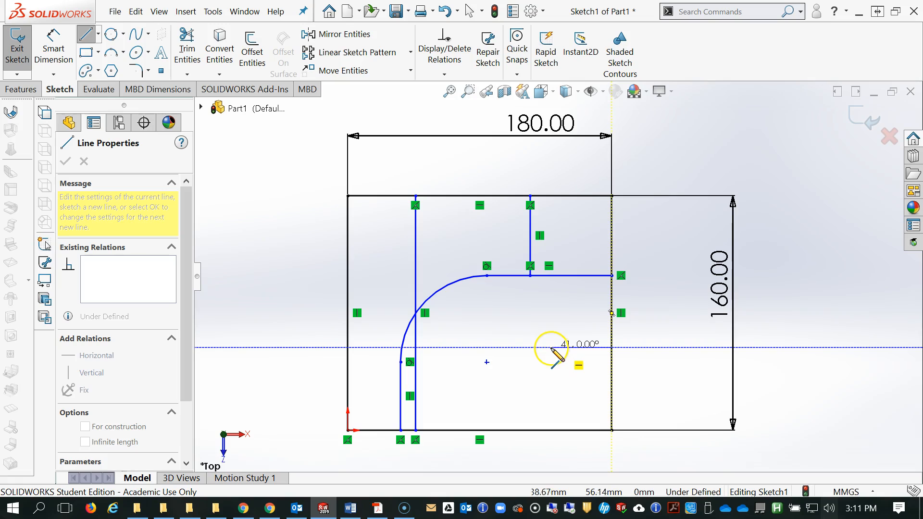
pyautogui.click(551, 347)
pyautogui.moveTo(556, 427); pyautogui.dragTo(551, 430)
pyautogui.press('Escape')
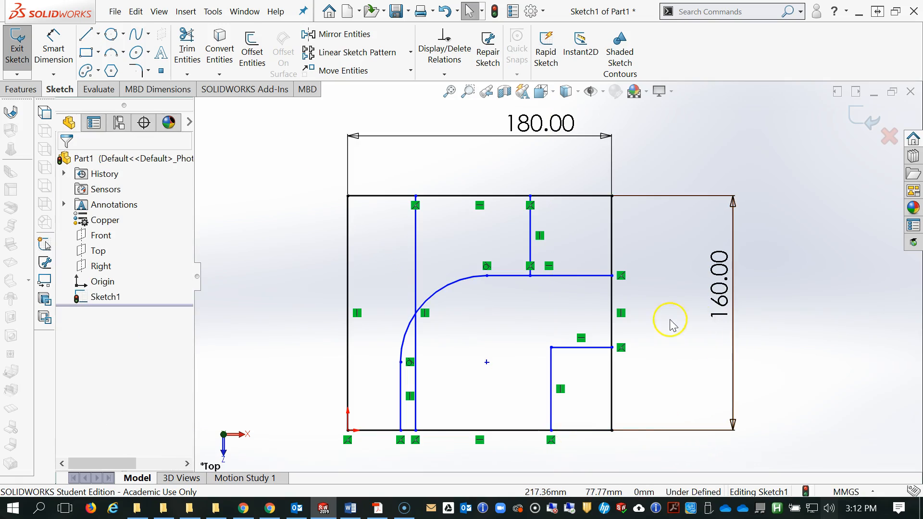
# - Dimension the horizontal line running into the arc at 100 mm above the rectangle's bottom edge
pyautogui.scroll(-2, 688, 331)
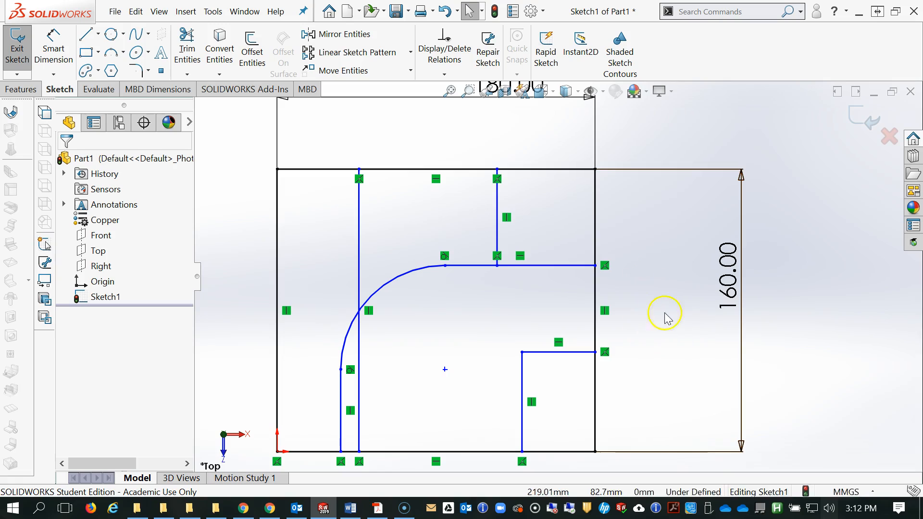
pyautogui.moveTo(653, 362); pyautogui.dragTo(630, 269, button='right')
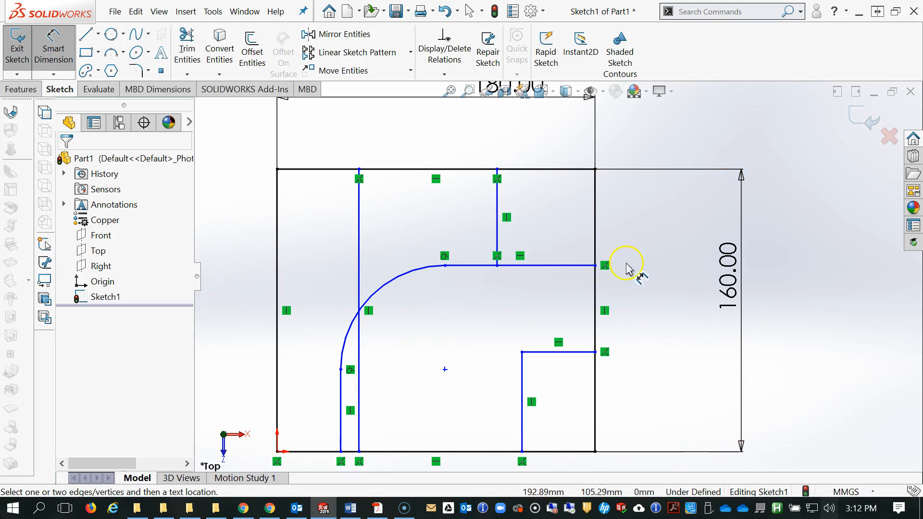
pyautogui.click(573, 267)
pyautogui.click(546, 452)
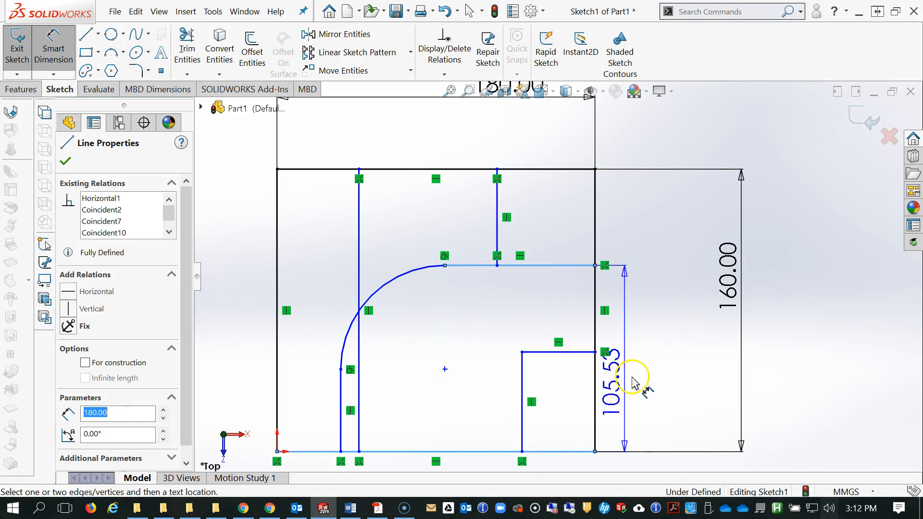
pyautogui.click(673, 368)
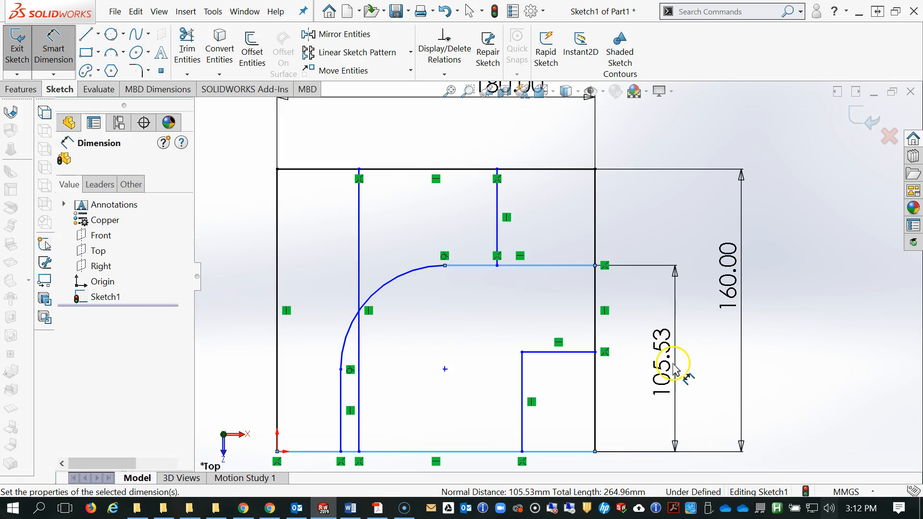
pyautogui.write('100')
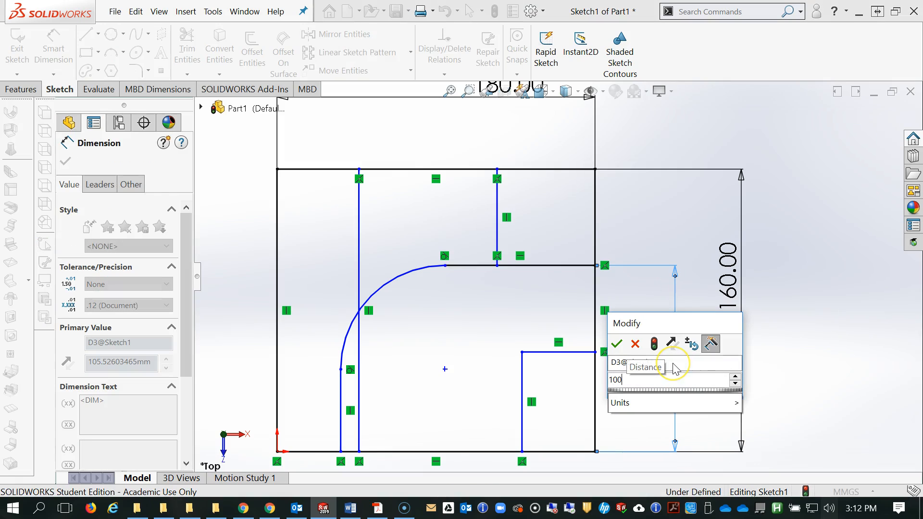
pyautogui.press('Return')
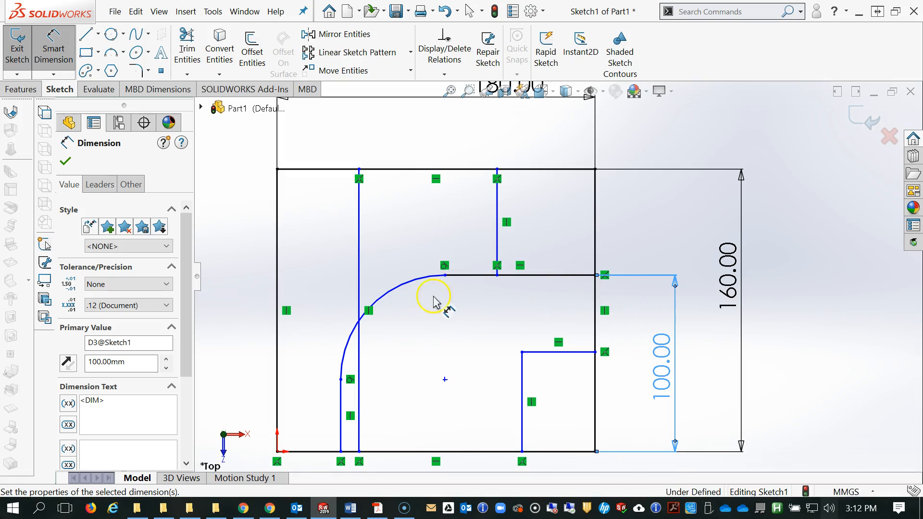
# - Dimension the tangent arc with a radius of 50 mm
pyautogui.click(392, 291)
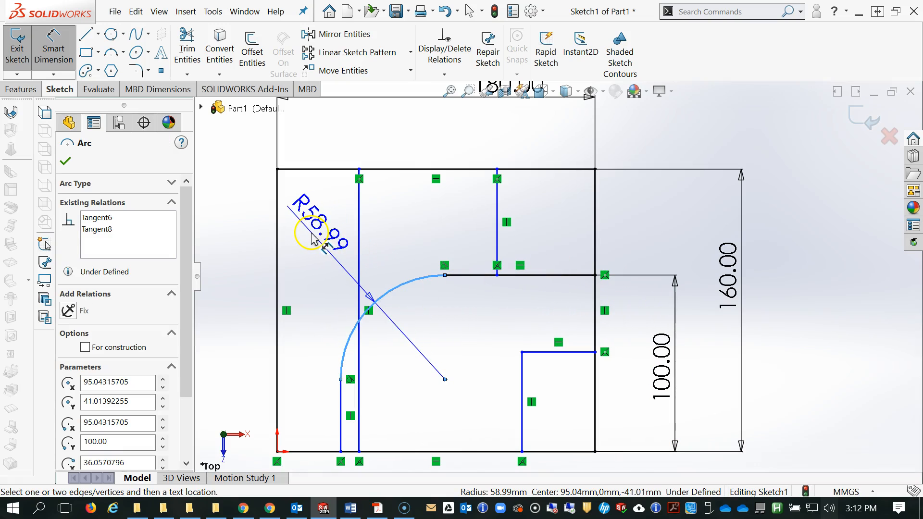
pyautogui.click(313, 236)
pyautogui.write('58')
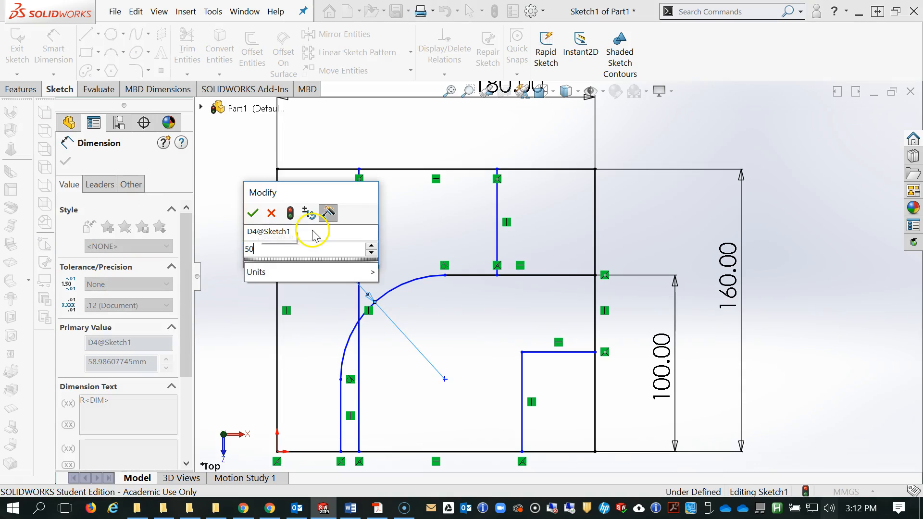
pyautogui.press('Return')
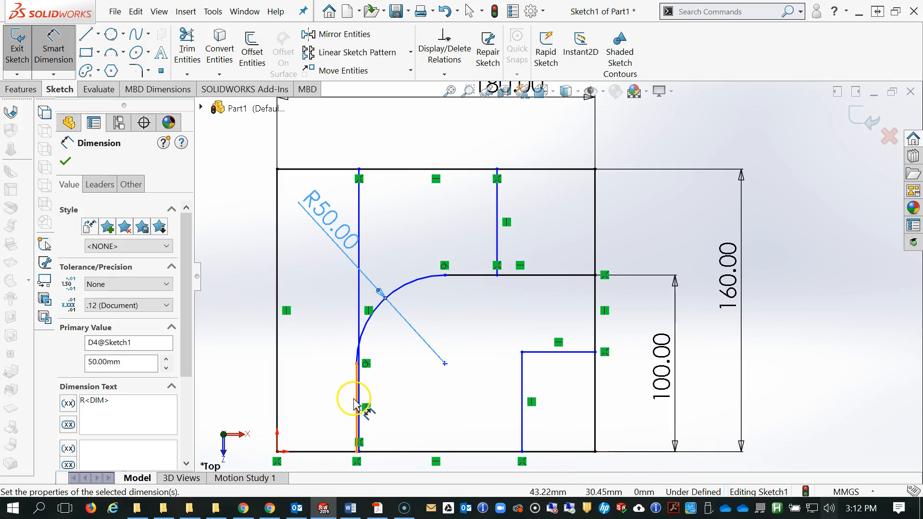
# - Dimension the vertical line below the arc at 45 mm from the rectangle's left edge
pyautogui.click(276, 407)
pyautogui.press('f')
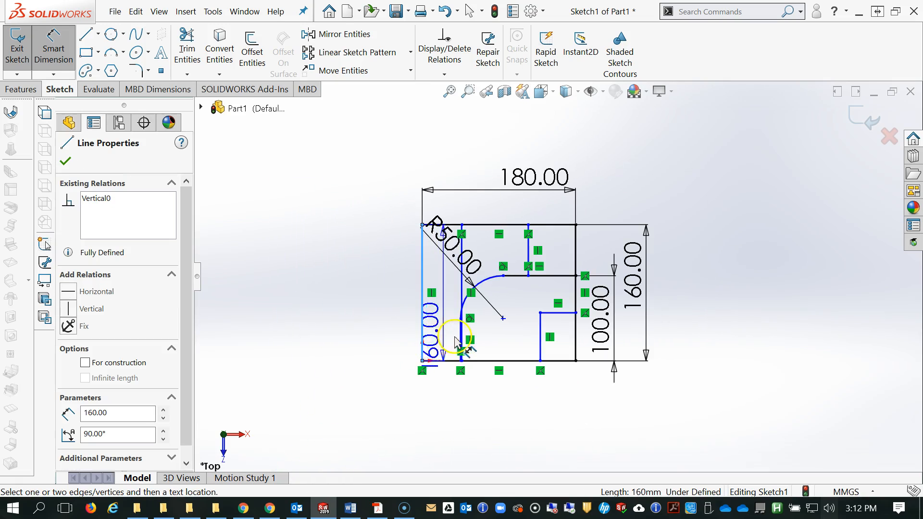
pyautogui.scroll(5, 456, 339)
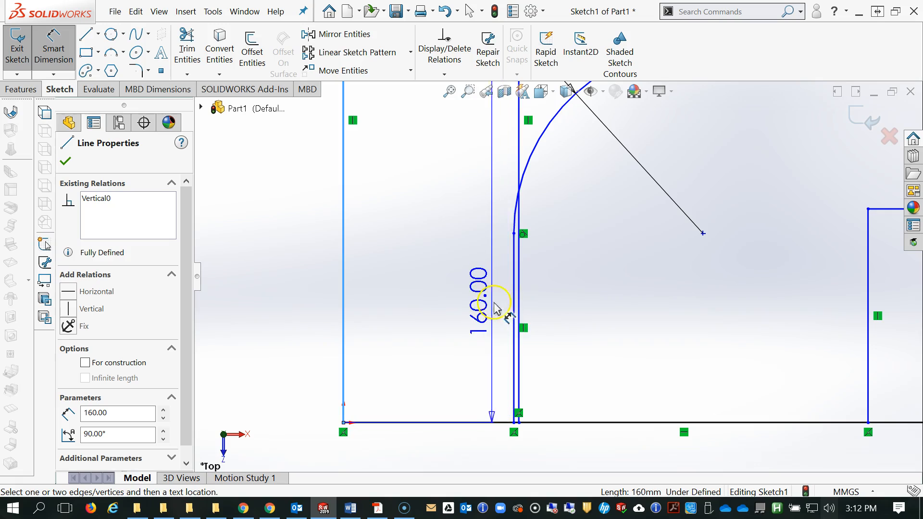
pyautogui.click(514, 308)
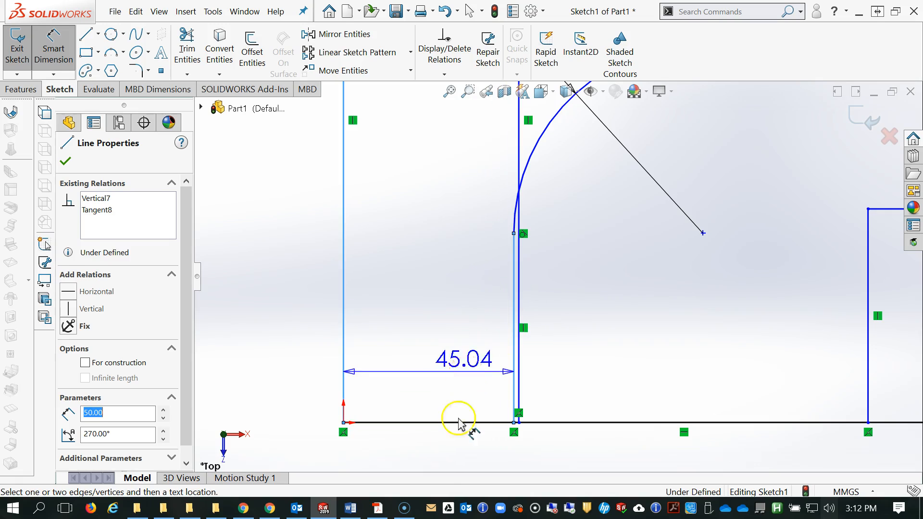
pyautogui.click(439, 459)
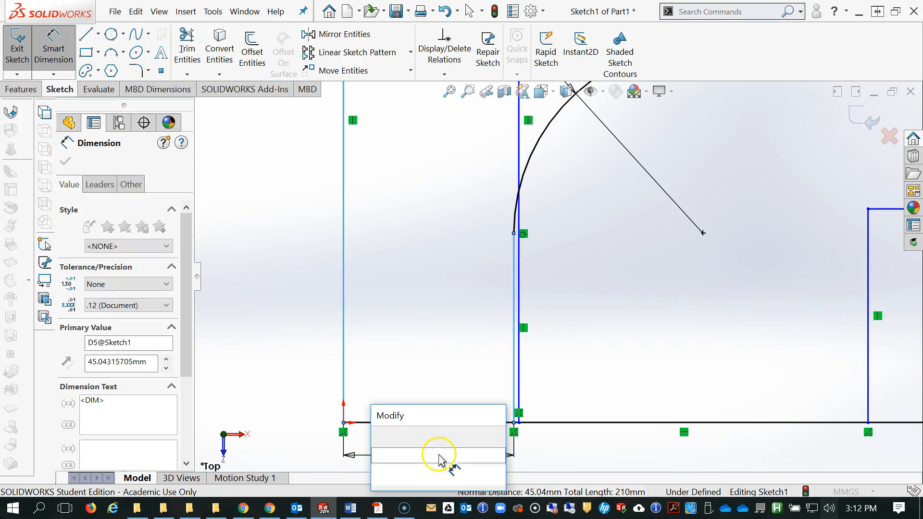
pyautogui.write('45')
pyautogui.press('Return')
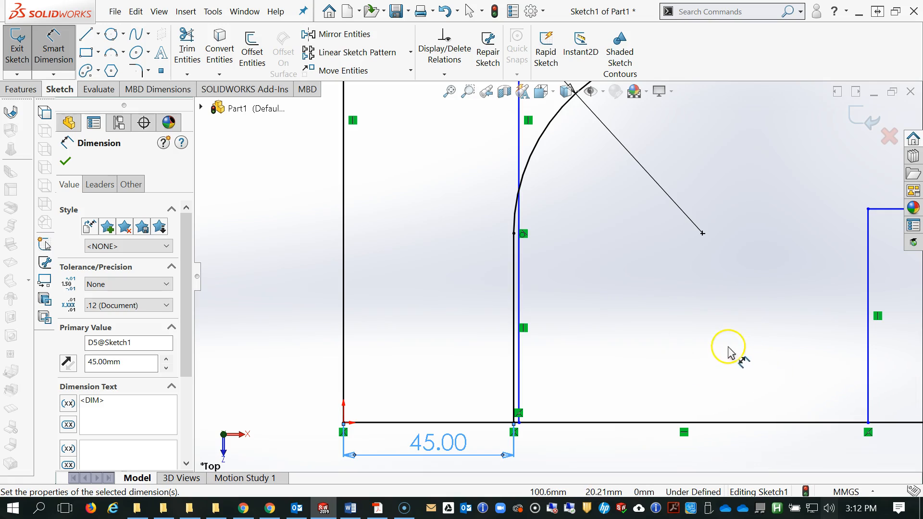
# - Dimension the full-height vertical line at 60 mm from the rectangle's left edge
pyautogui.scroll(5, 683, 339)
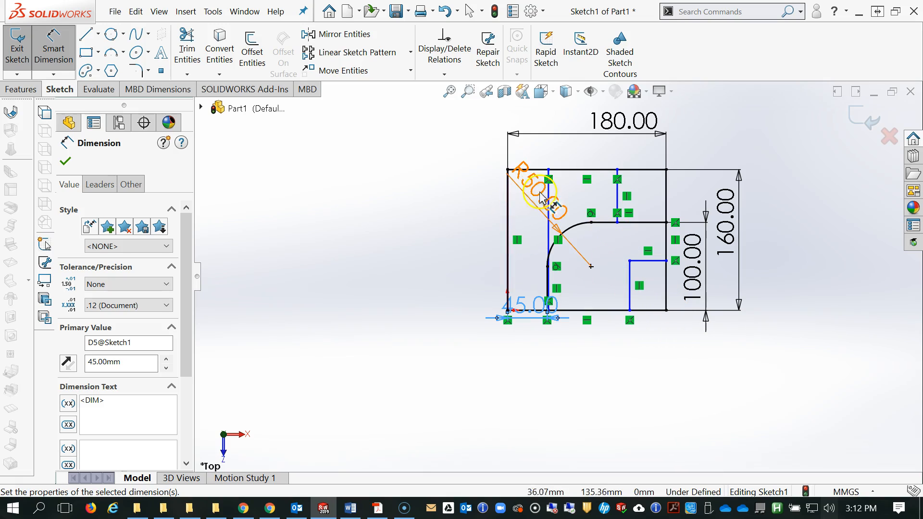
pyautogui.scroll(-2, 469, 228)
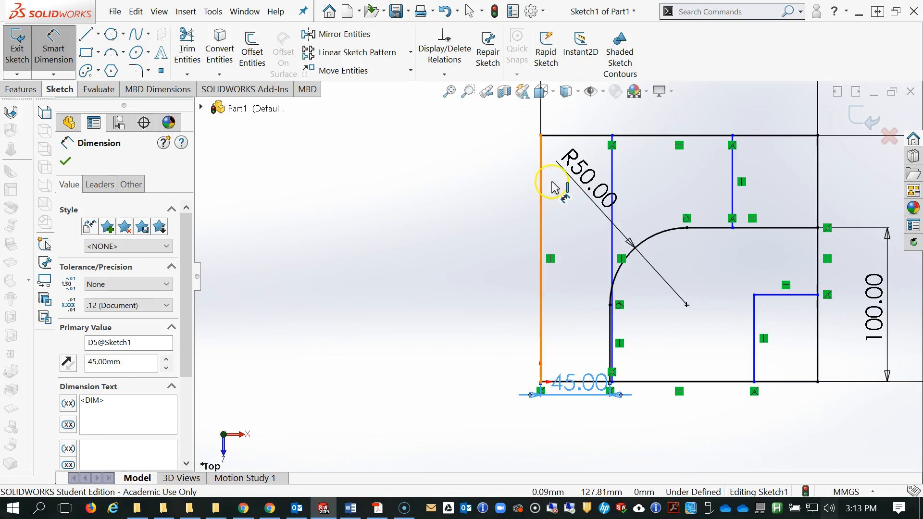
pyautogui.click(541, 185)
pyautogui.click(612, 166)
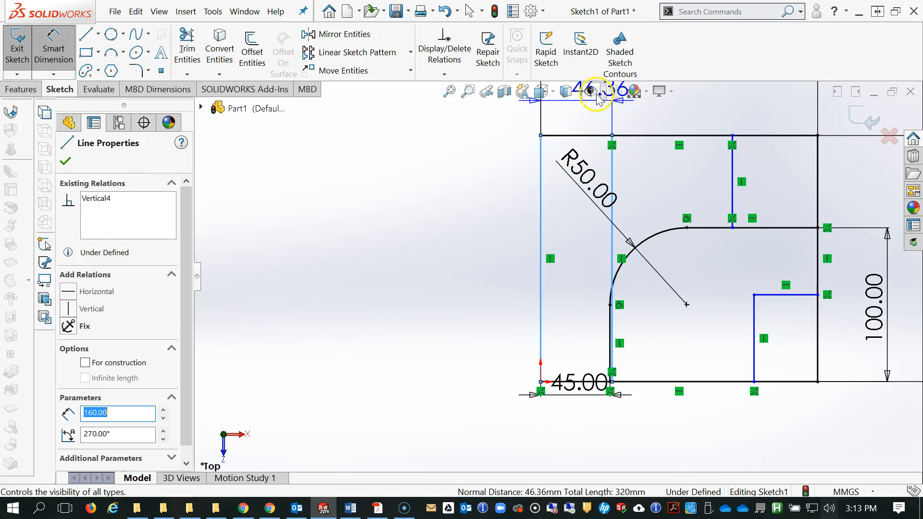
pyautogui.click(576, 120)
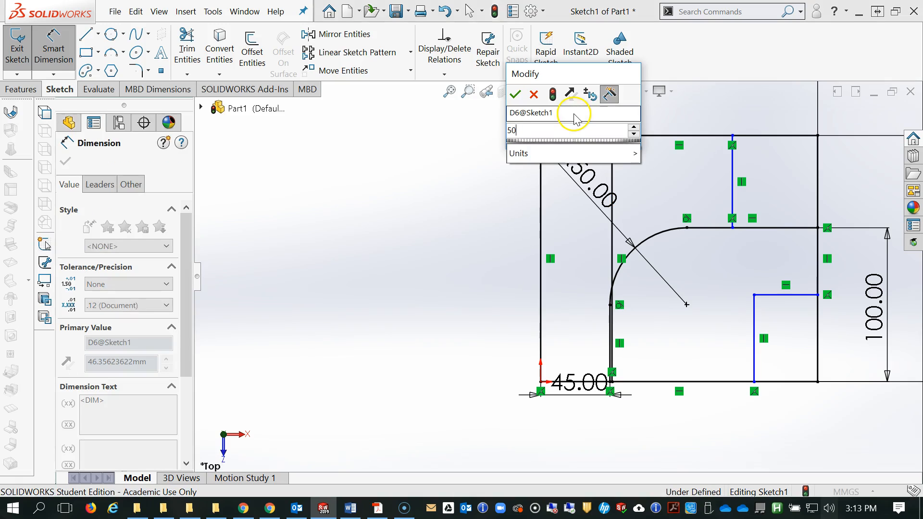
pyautogui.write('50')
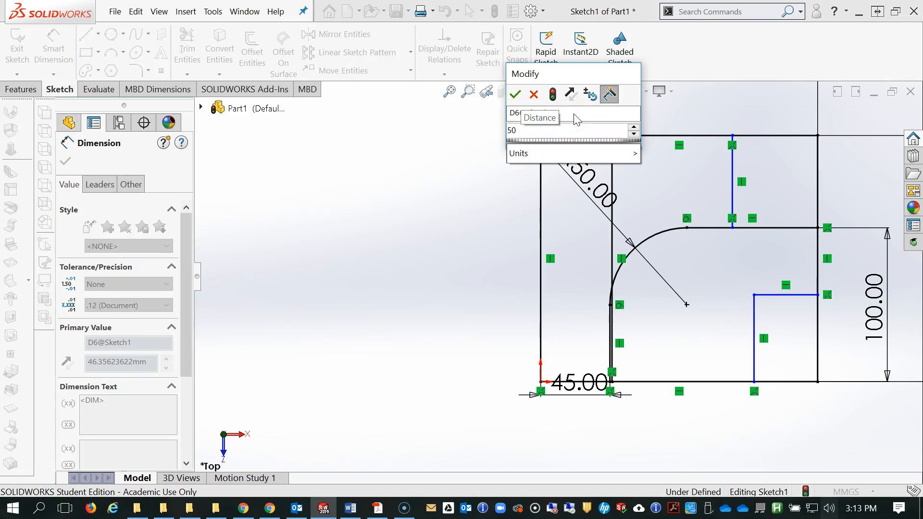
pyautogui.click(492, 122)
pyautogui.write('60')
pyautogui.press('Return')
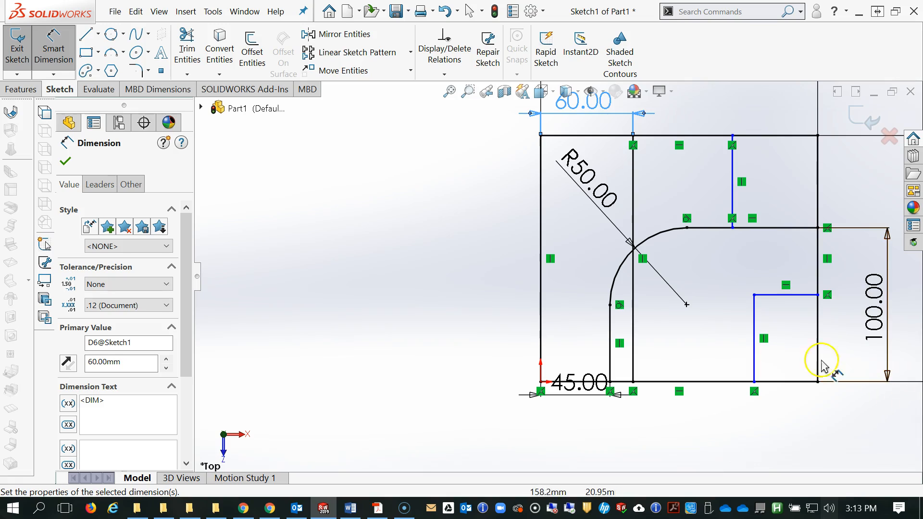
# - Delete the short vertical line at the upper right and trim away the part of the 60 mm vertical line below the arc
pyautogui.scroll(1, 620, 313)
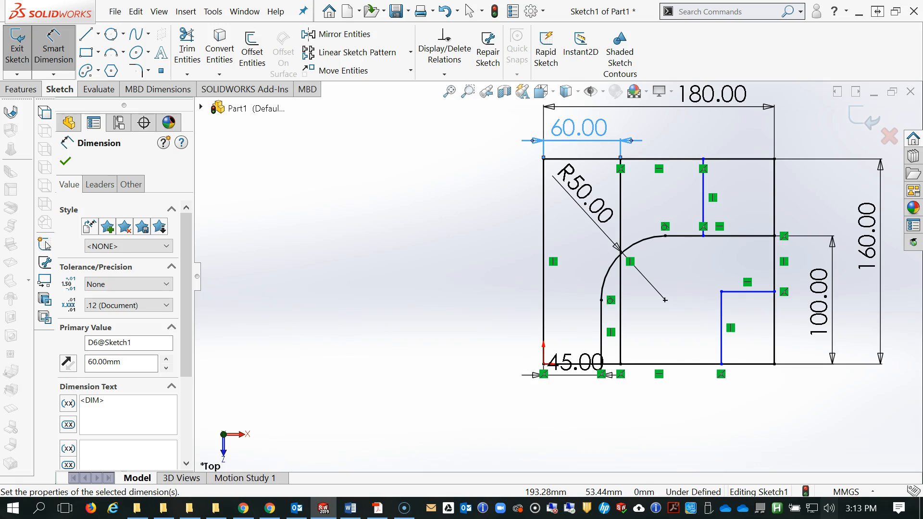
pyautogui.click(705, 194)
pyautogui.press('Escape')
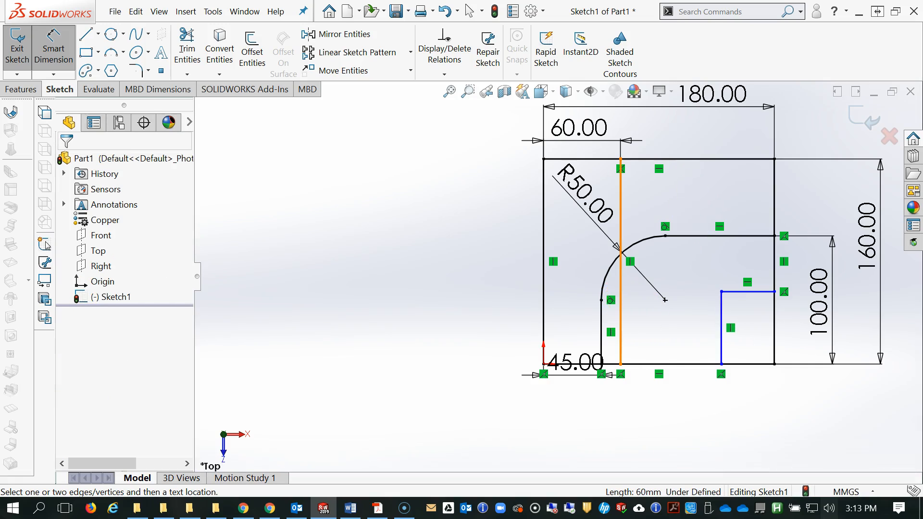
pyautogui.click(187, 46)
pyautogui.click(621, 307)
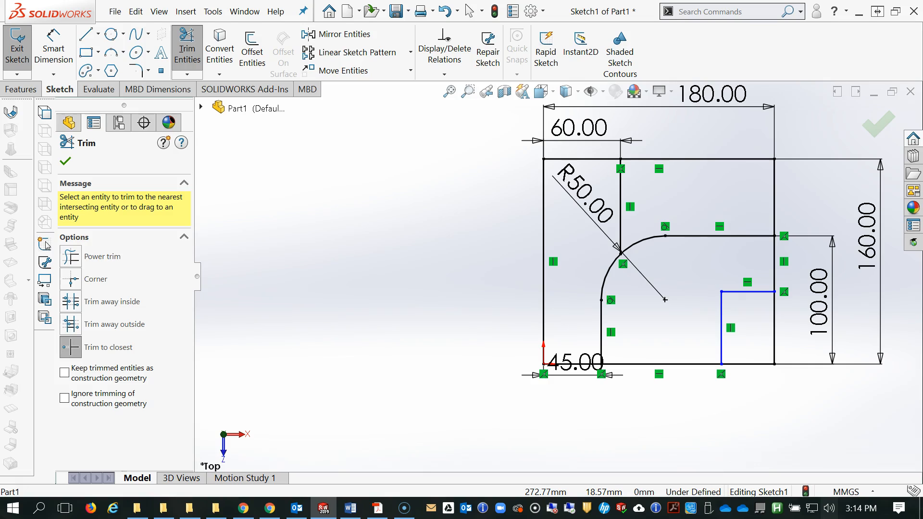
# - Dimension the lower-right notch's vertical line at 50 mm from the rectangle's right edge
pyautogui.moveTo(752, 449); pyautogui.dragTo(732, 371, button='right')
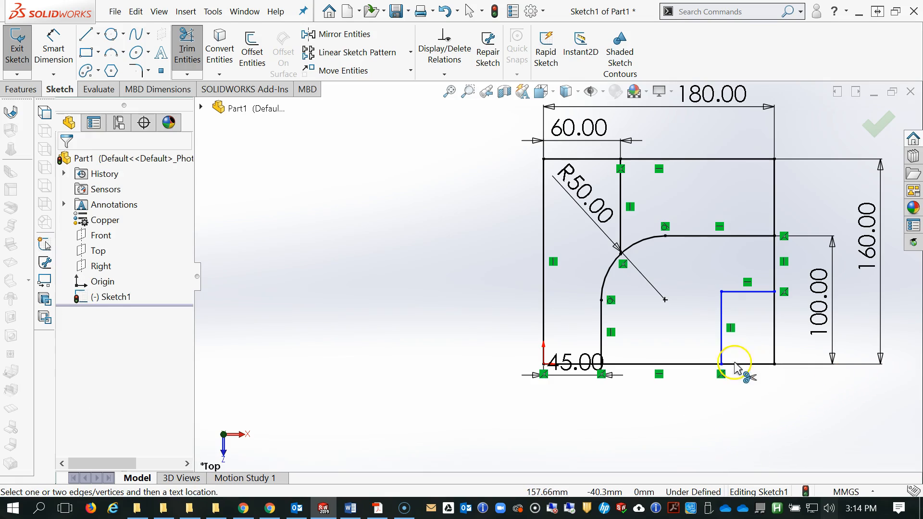
pyautogui.click(721, 332)
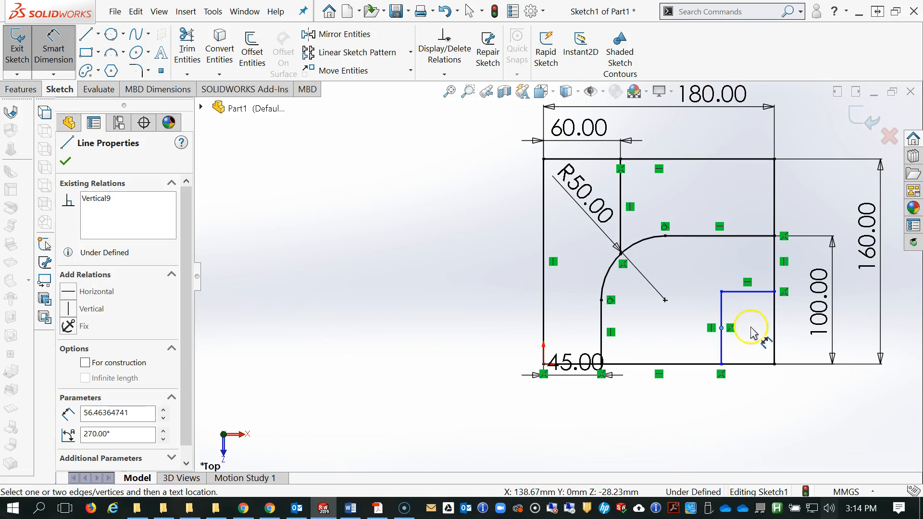
pyautogui.click(774, 325)
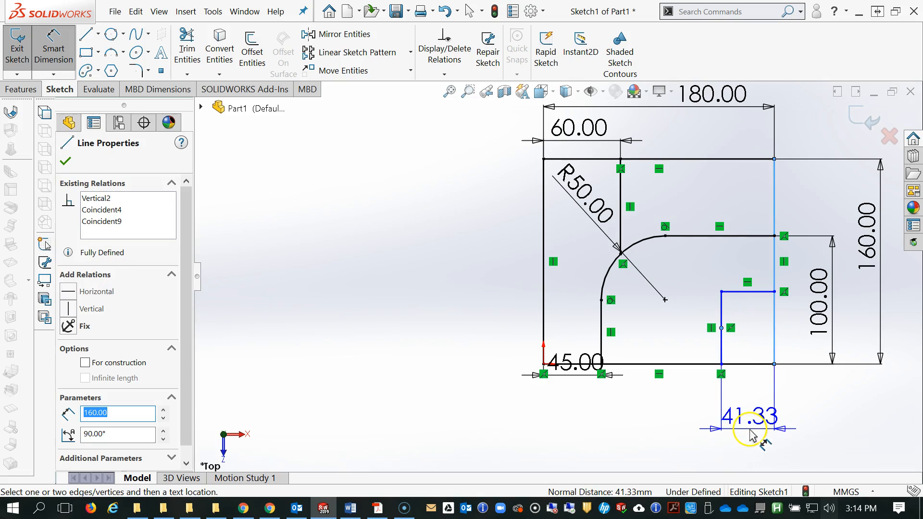
pyautogui.click(757, 433)
pyautogui.write('50')
pyautogui.press('Return')
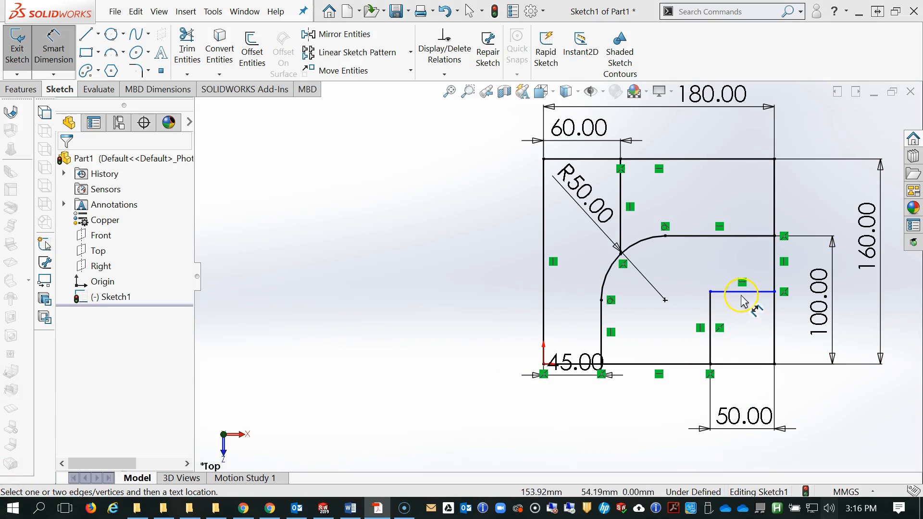
# - Switch to the Interpreting_Drawings PDF in Acrobat Reader, examine the top, front, side and isometric views around the notch, and return to SOLIDWORKS
pyautogui.click(744, 306)
pyautogui.moveTo(922, 67); pyautogui.dragTo(615, 68)
pyautogui.click(674, 45)
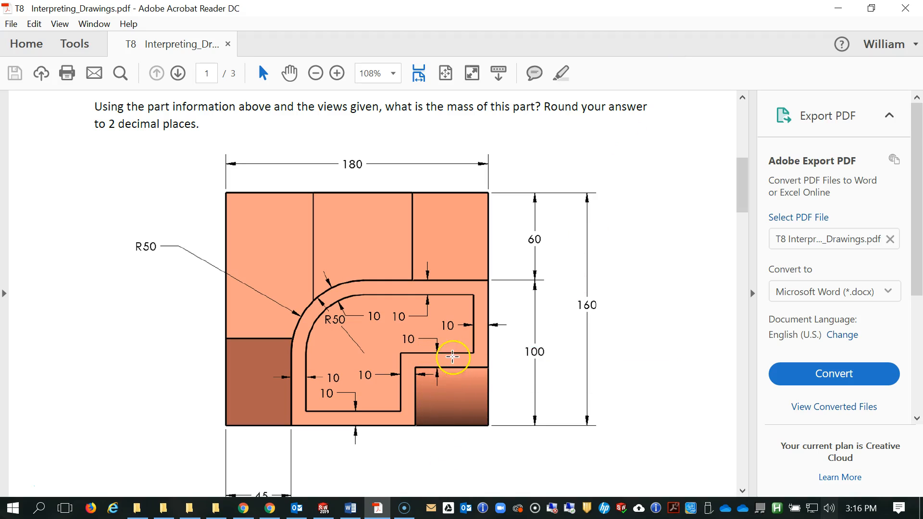
pyautogui.scroll(-10, 448, 406)
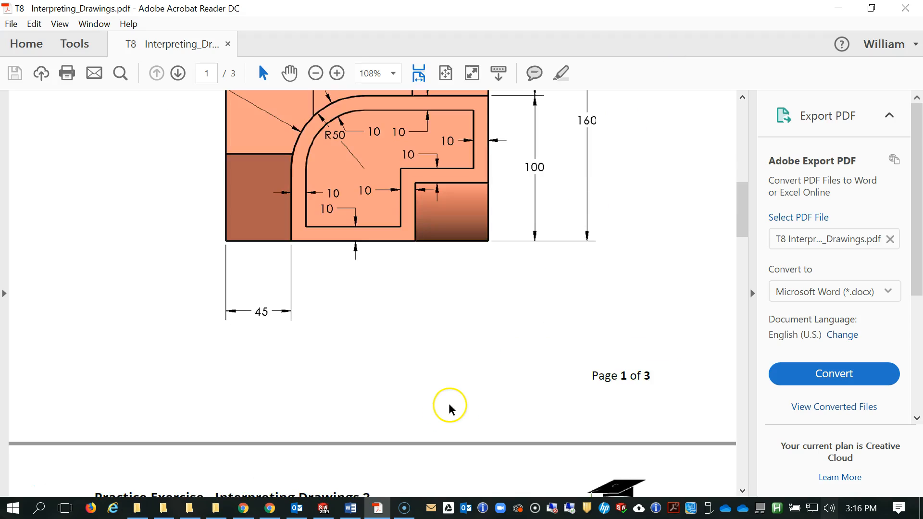
pyautogui.scroll(-10, 447, 405)
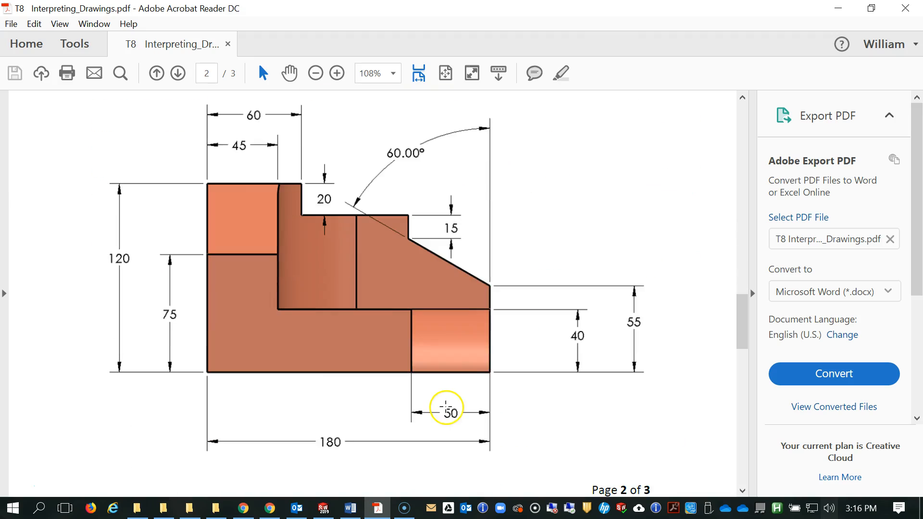
pyautogui.scroll(-10, 447, 408)
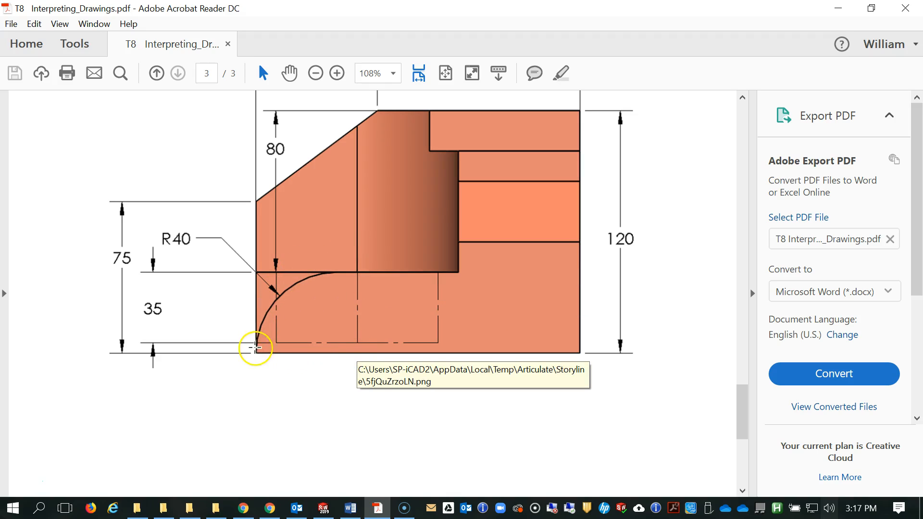
pyautogui.scroll(3, 360, 279)
pyautogui.scroll(20, 360, 279)
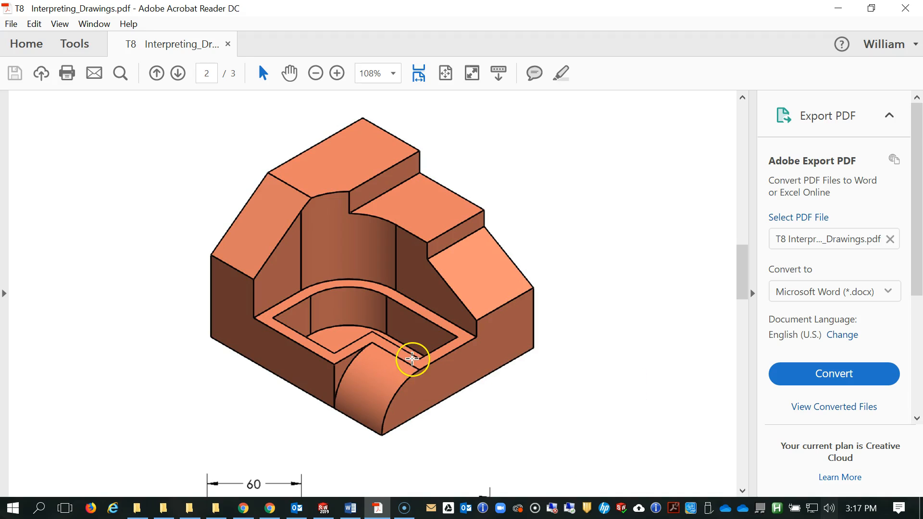
pyautogui.scroll(1, 423, 367)
pyautogui.scroll(-4, 420, 368)
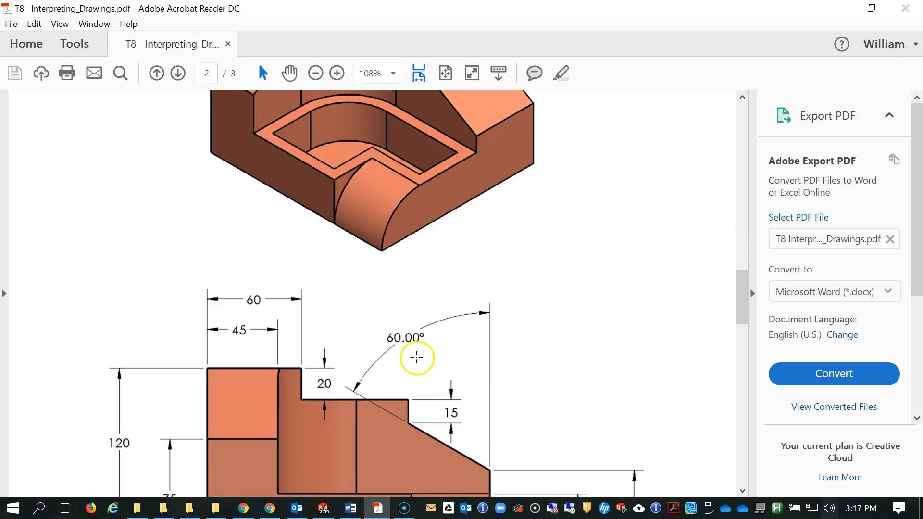
pyautogui.scroll(5, 418, 367)
pyautogui.doubleClick(454, 9)
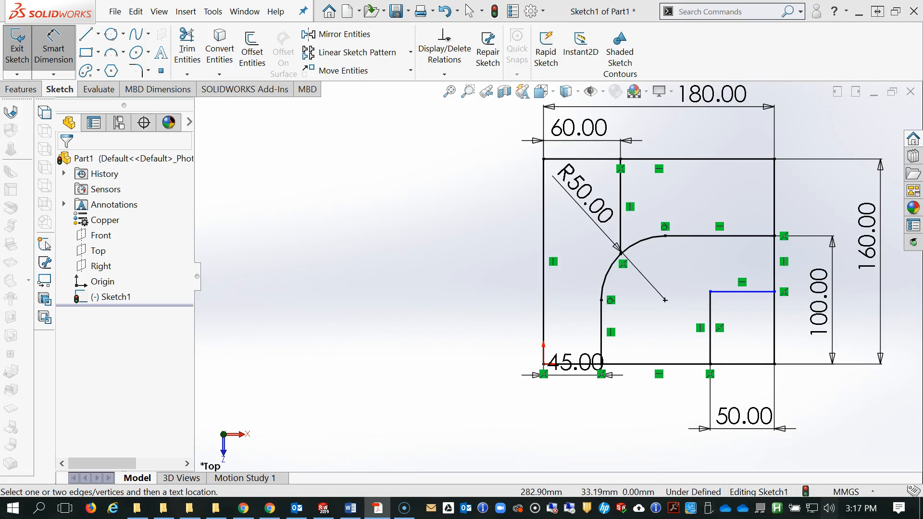
# - Dimension the lower-right notch's horizontal line at 50 mm from the rectangle's bottom edge
pyautogui.moveTo(808, 332); pyautogui.dragTo(763, 301, button='right')
pyautogui.click(757, 292)
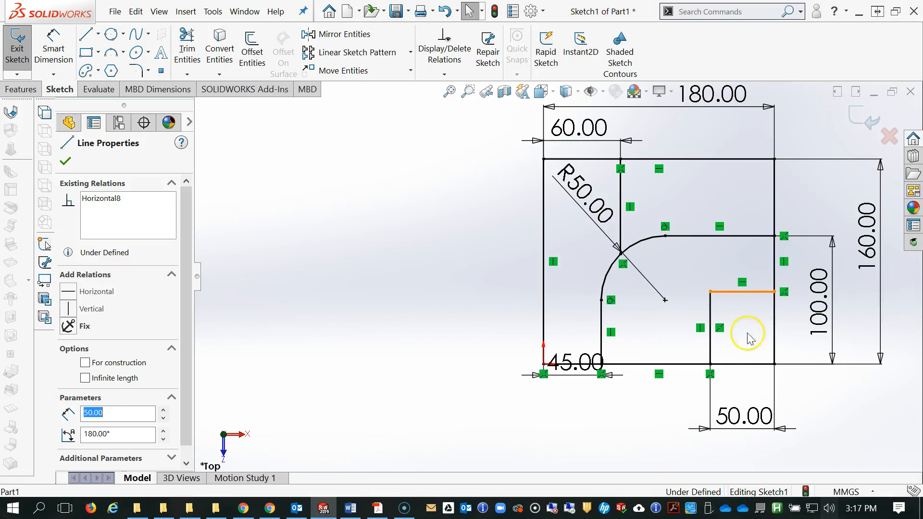
pyautogui.click(747, 365)
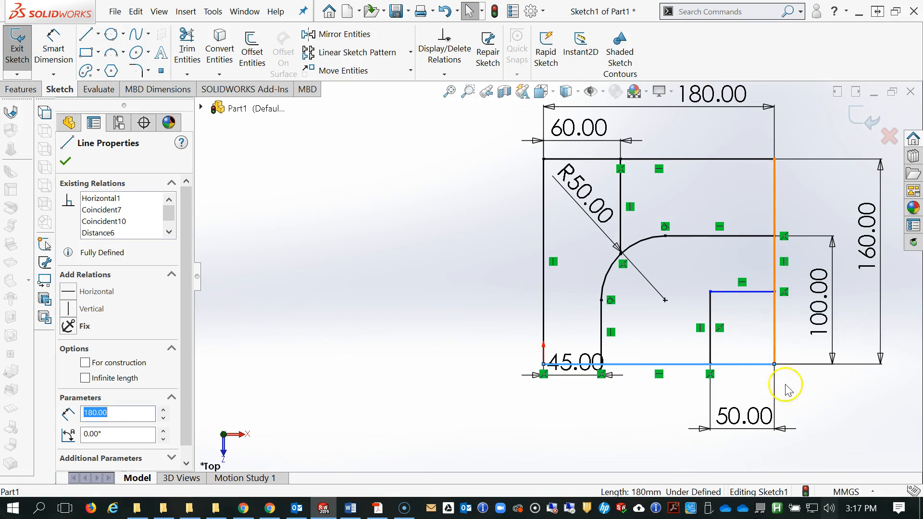
pyautogui.moveTo(830, 419); pyautogui.dragTo(832, 366, button='right')
pyautogui.click(834, 263)
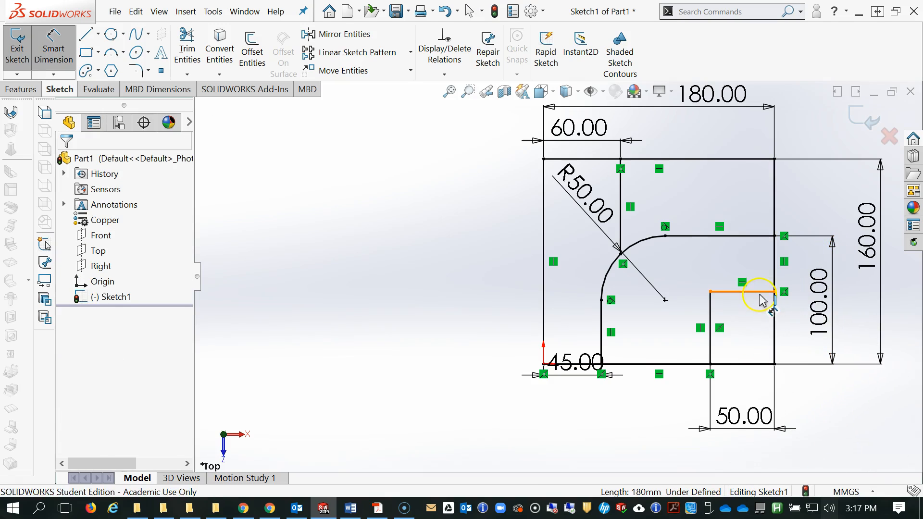
pyautogui.click(746, 366)
pyautogui.click(795, 327)
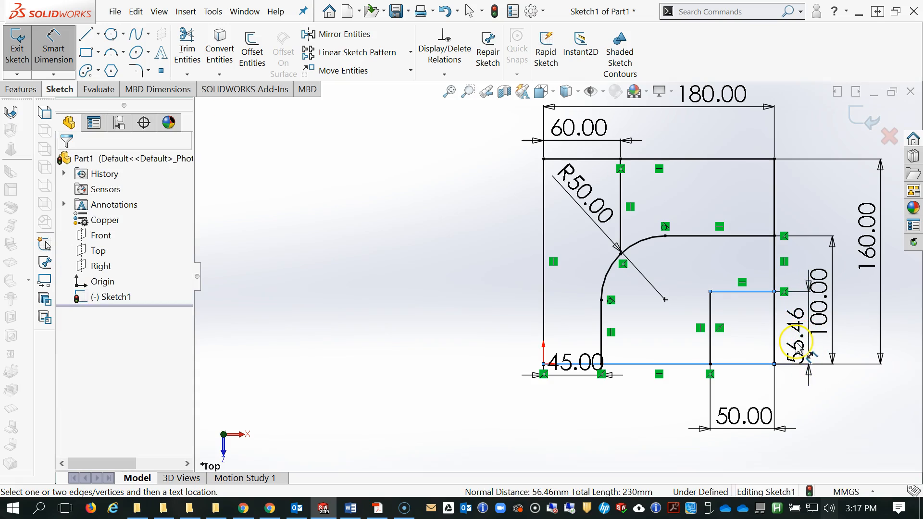
pyautogui.write('50')
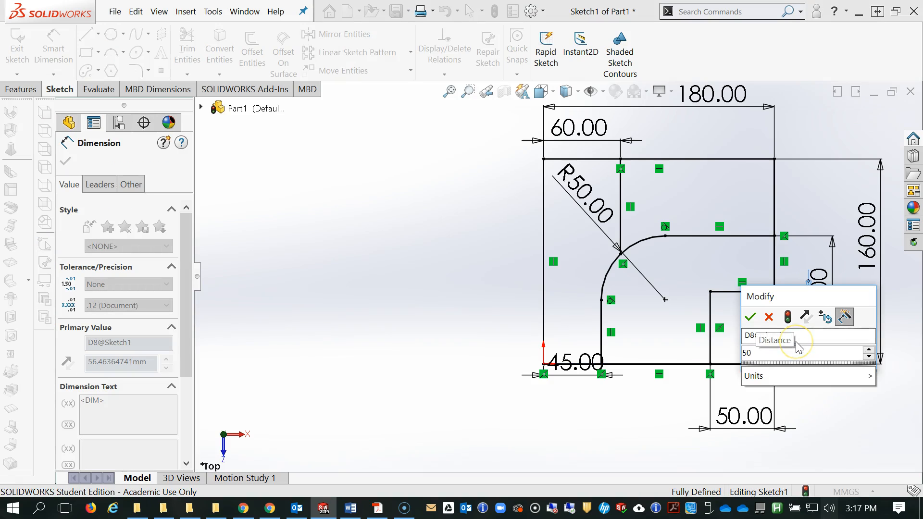
pyautogui.press('Return')
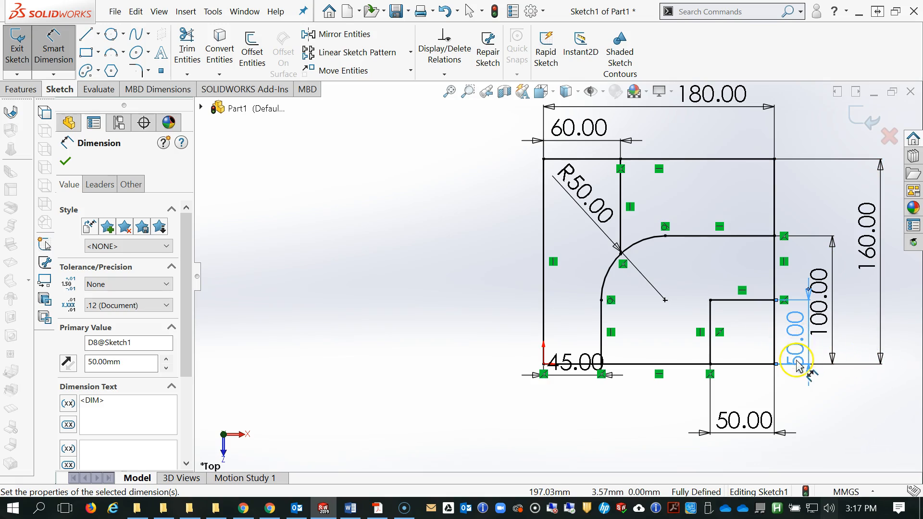
# - Set the notch's height dimension to 40 mm
pyautogui.moveTo(800, 352); pyautogui.dragTo(800, 360)
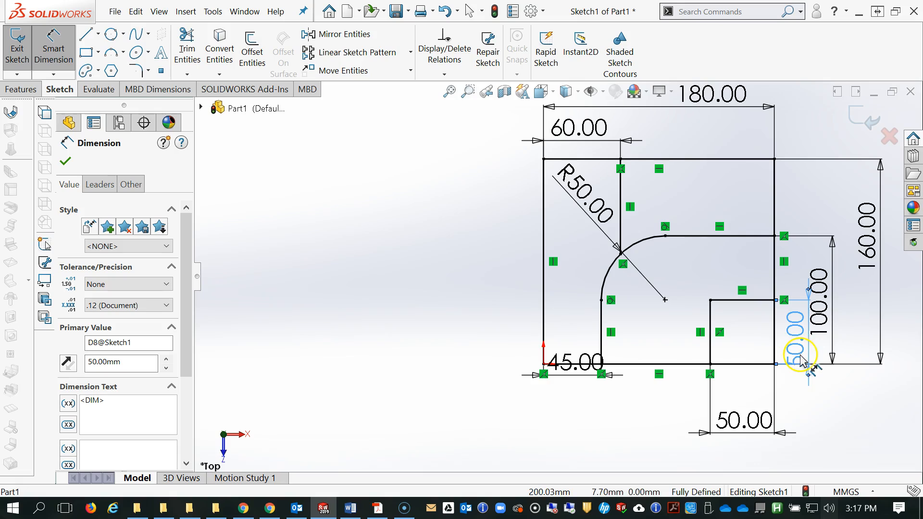
pyautogui.doubleClick(800, 360)
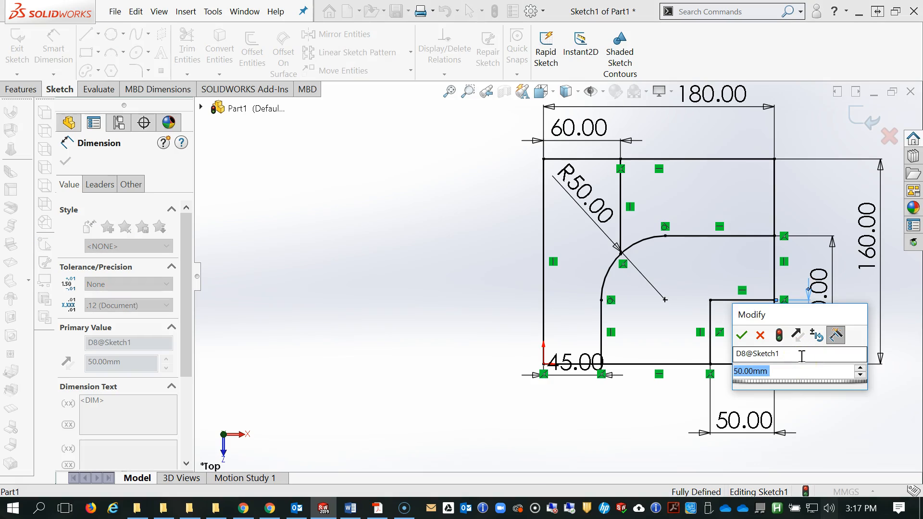
pyautogui.write('40')
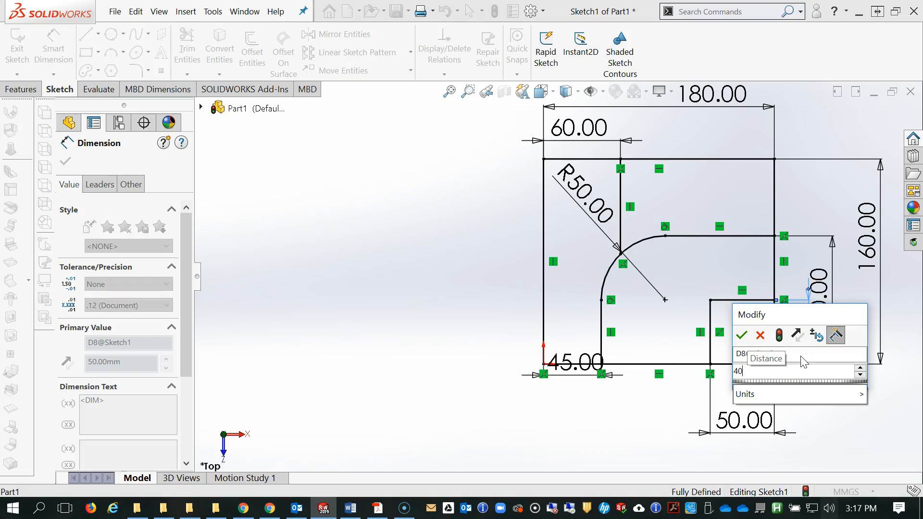
pyautogui.press('Return')
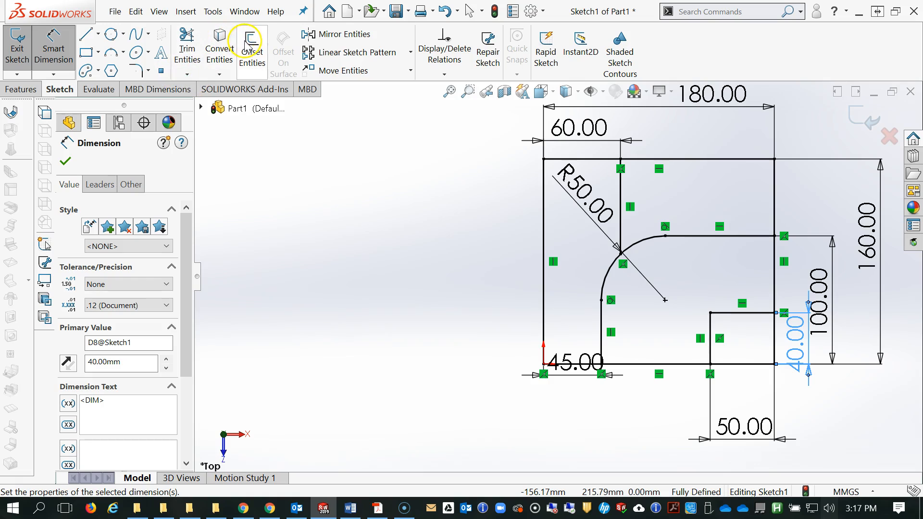
# - Try to offset the notch outline and the outer arc profile together by 10 mm
pyautogui.click(252, 50)
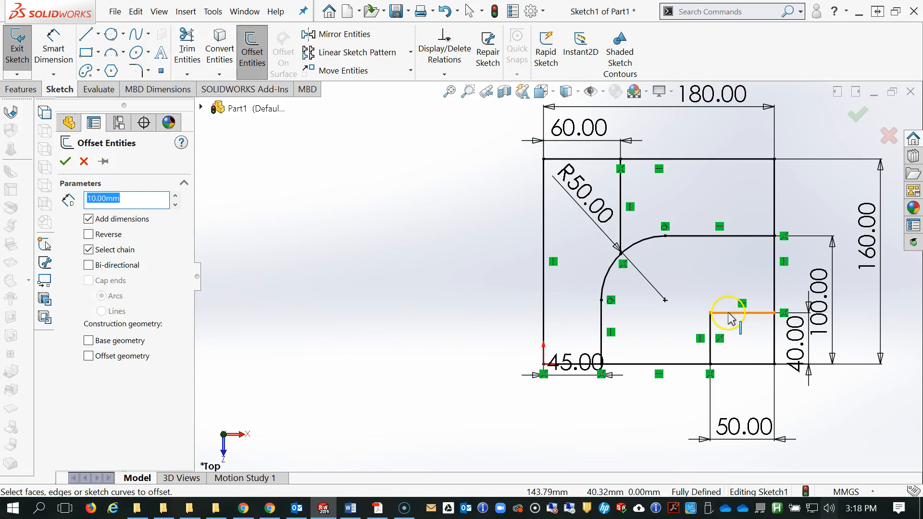
pyautogui.click(731, 313)
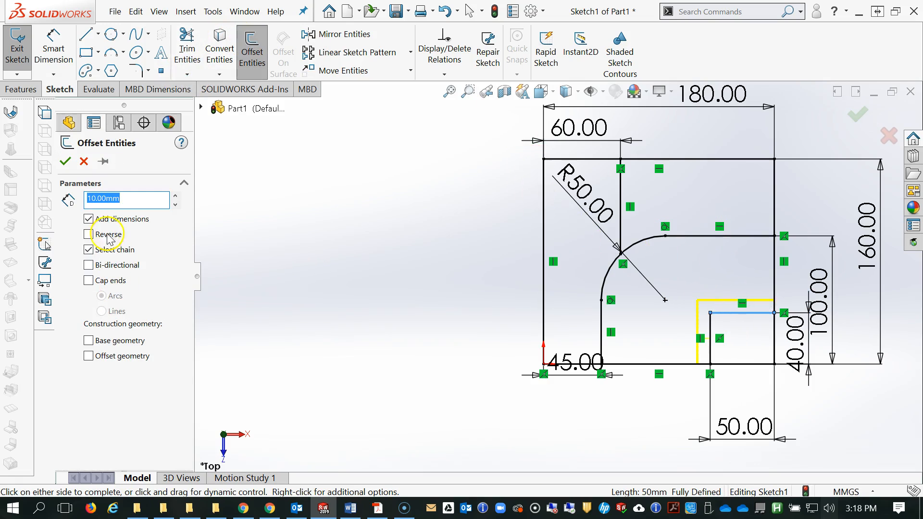
pyautogui.click(708, 236)
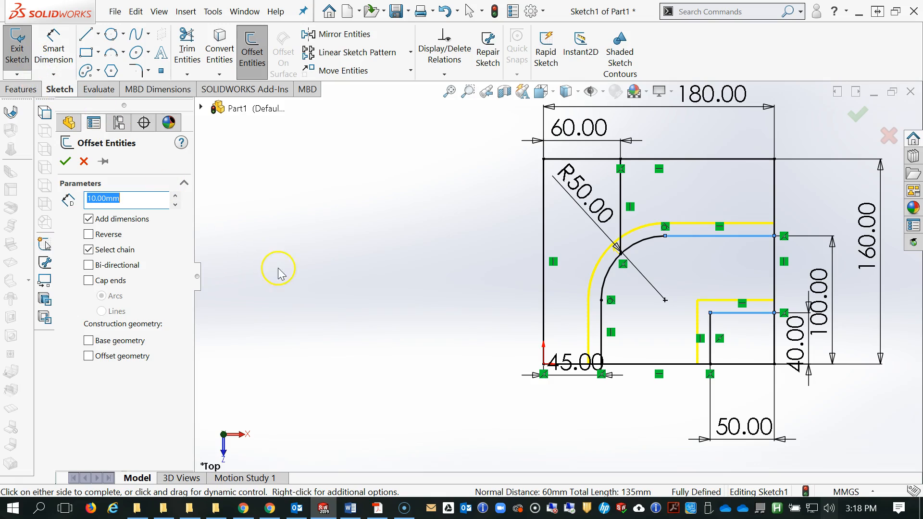
pyautogui.click(268, 282)
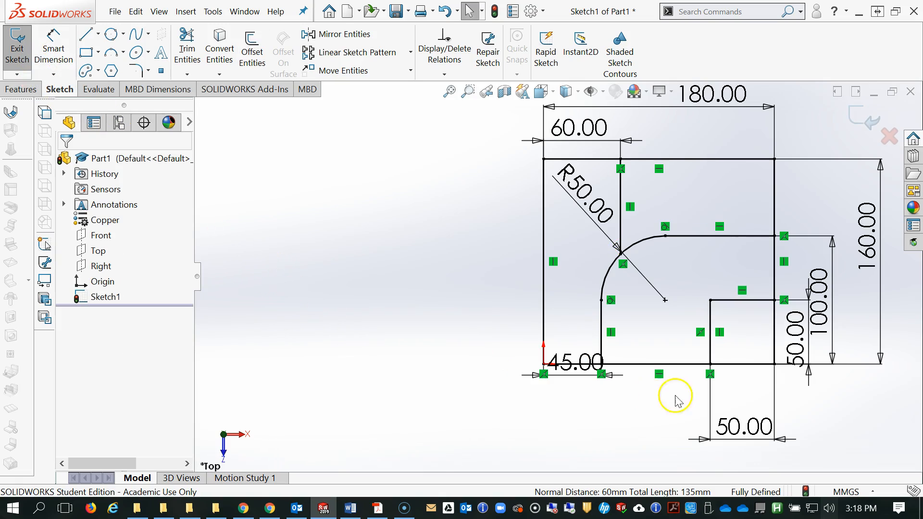
# - Offset the notch outline 10 mm outward and the chained R50 arc profile 10 mm inward
pyautogui.click(254, 33)
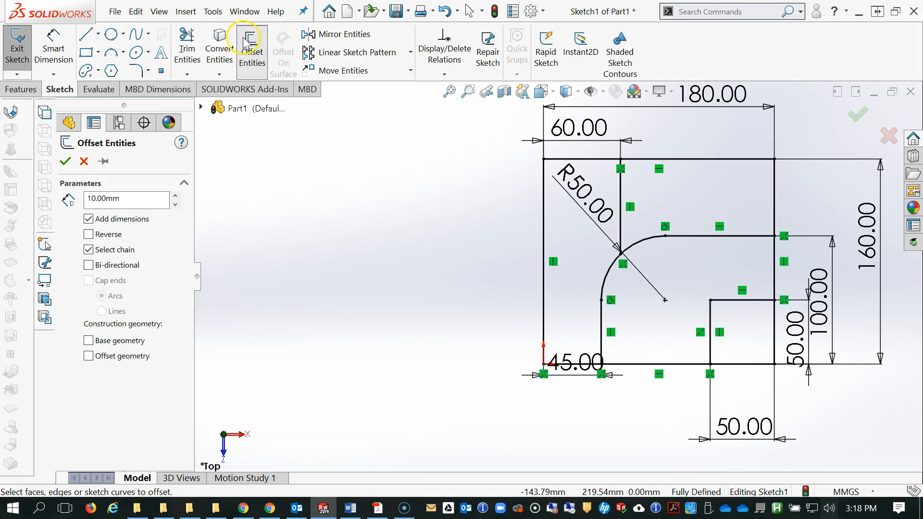
pyautogui.click(720, 300)
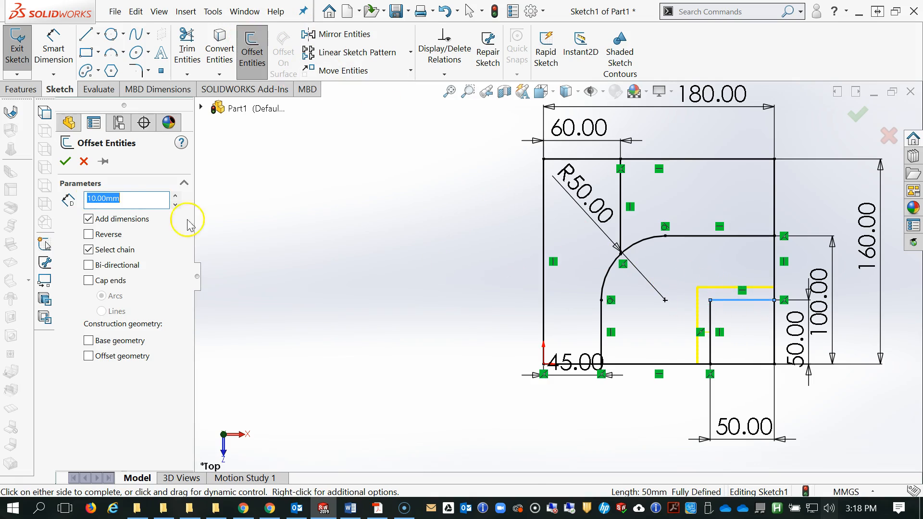
pyautogui.click(66, 162)
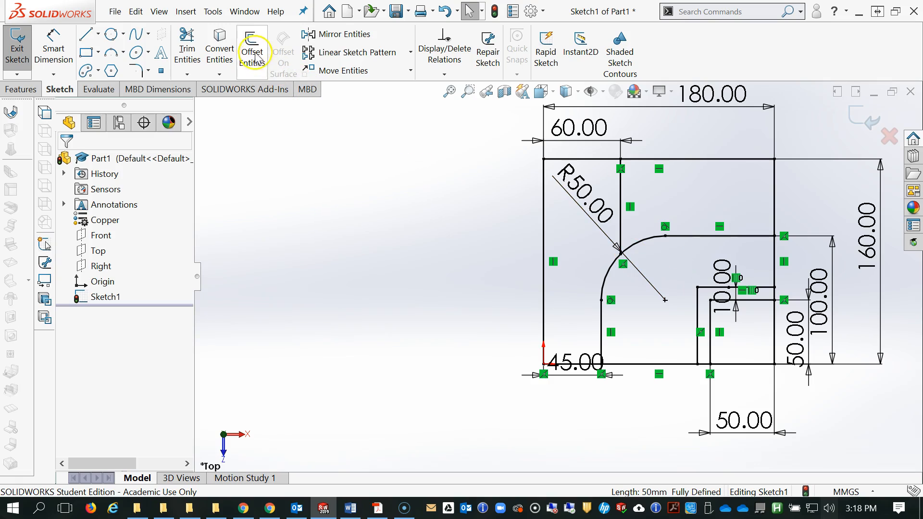
pyautogui.click(253, 53)
pyautogui.click(714, 237)
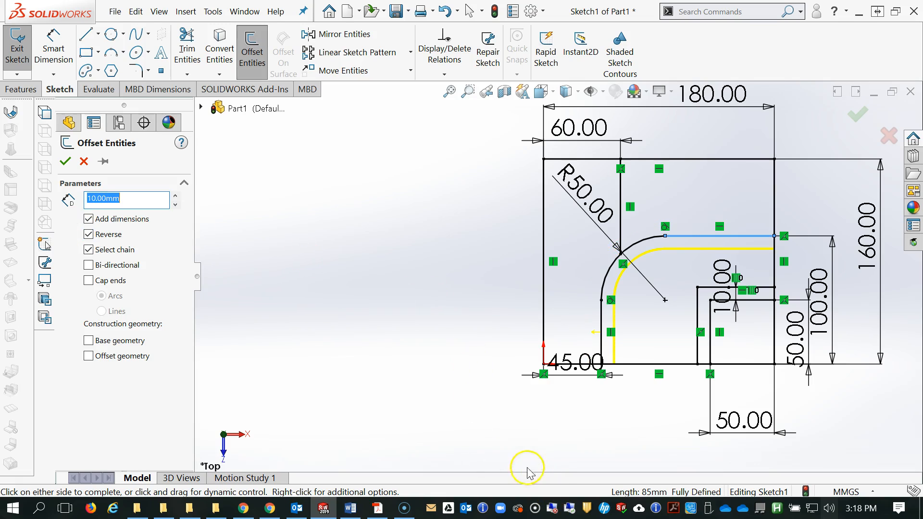
pyautogui.click(65, 162)
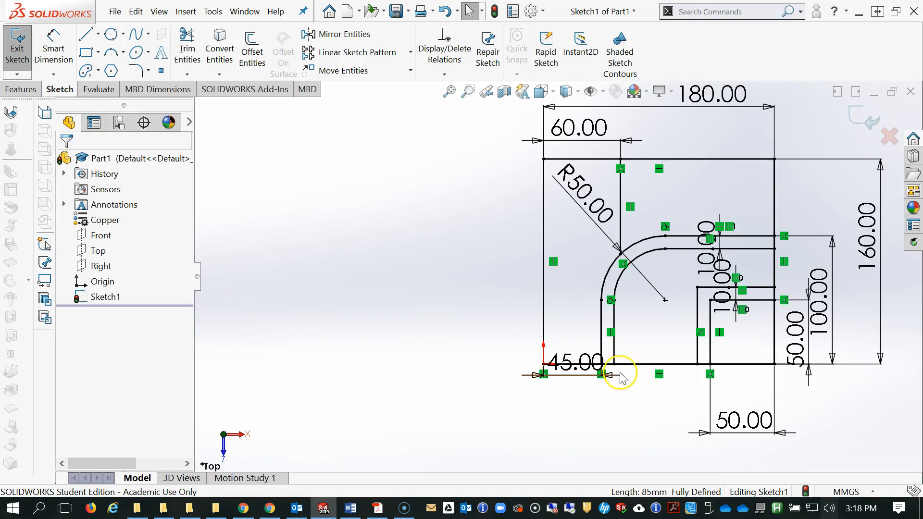
# - Offset only the rectangle's bottom edge 10 mm into the sketch, with chain selection off and the direction reversed
pyautogui.click(252, 50)
pyautogui.click(673, 365)
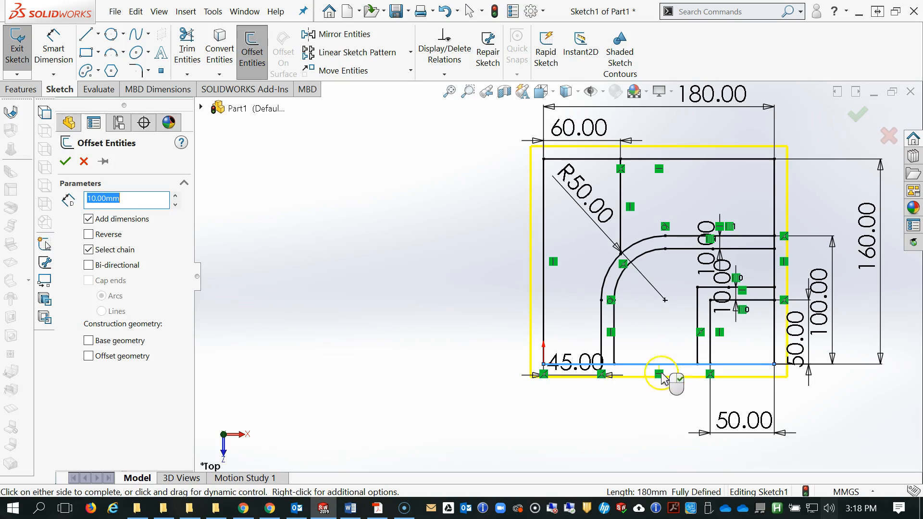
pyautogui.click(89, 234)
pyautogui.click(90, 250)
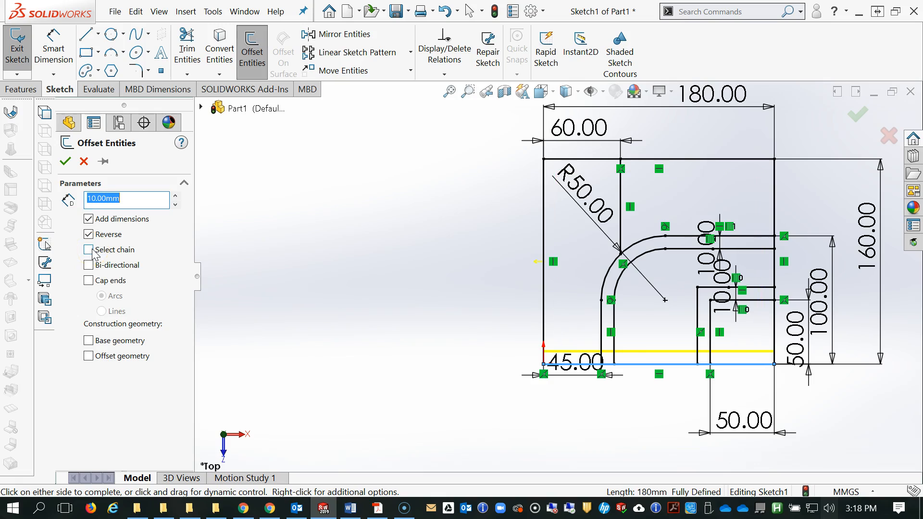
pyautogui.click(187, 50)
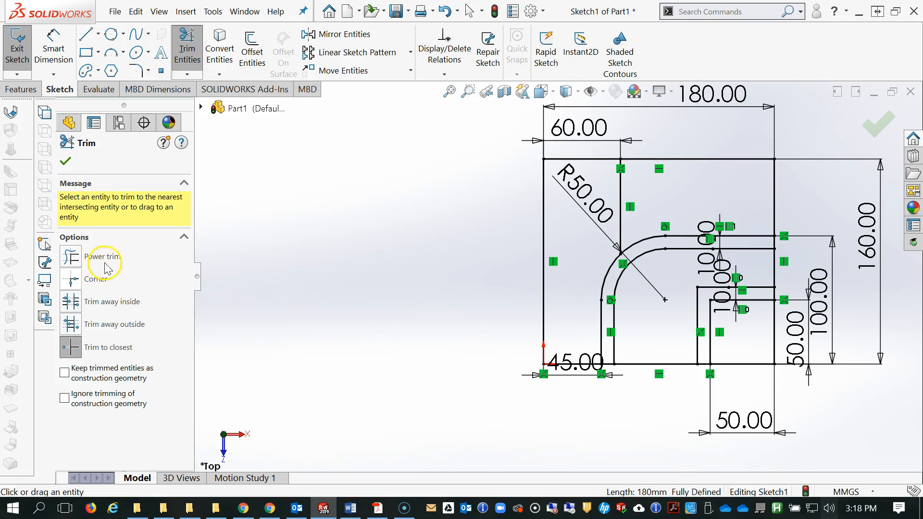
pyautogui.click(252, 48)
pyautogui.click(649, 365)
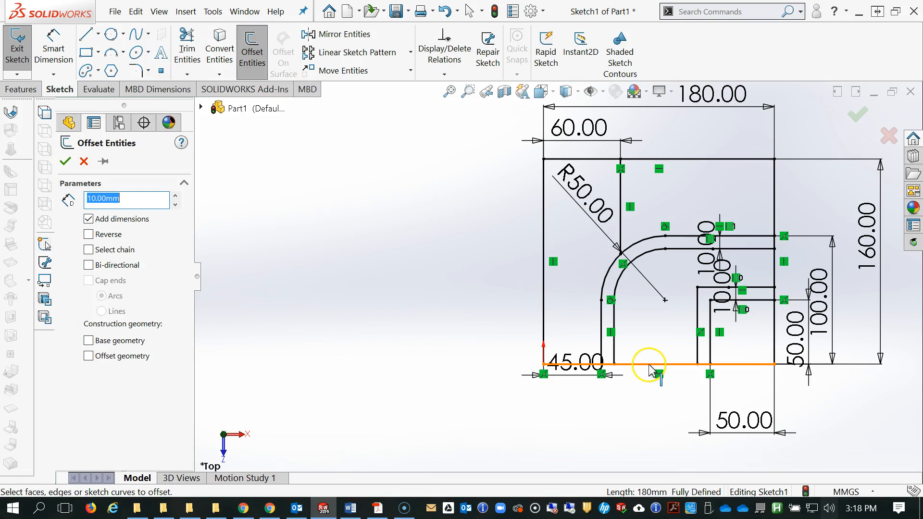
pyautogui.click(88, 234)
pyautogui.click(66, 162)
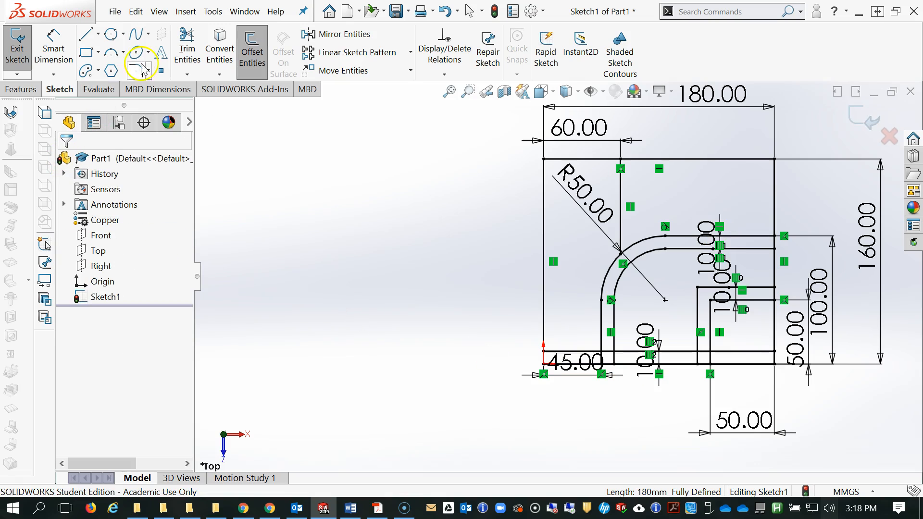
# - Trim the bottom offset line so it remains only between the inner arc profile's leg and the notch's offset line
pyautogui.click(187, 48)
pyautogui.scroll(-3, 609, 364)
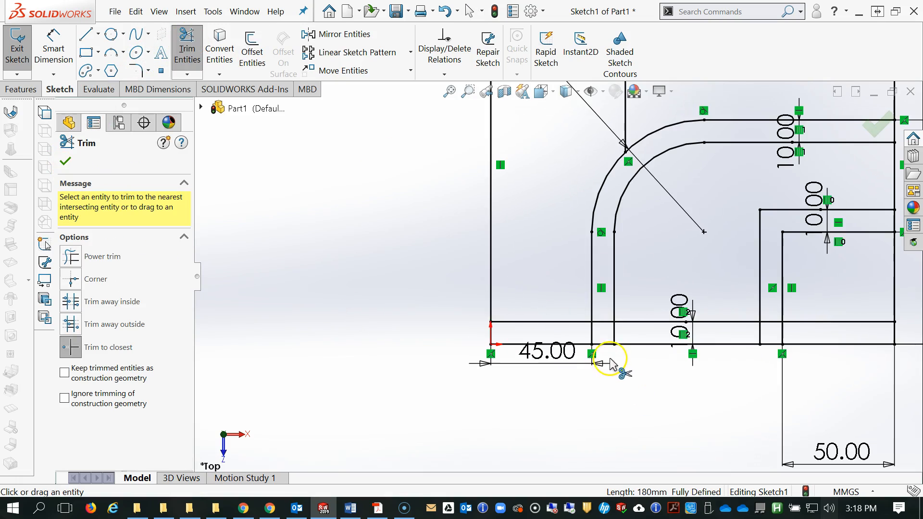
pyautogui.click(604, 322)
pyautogui.click(555, 322)
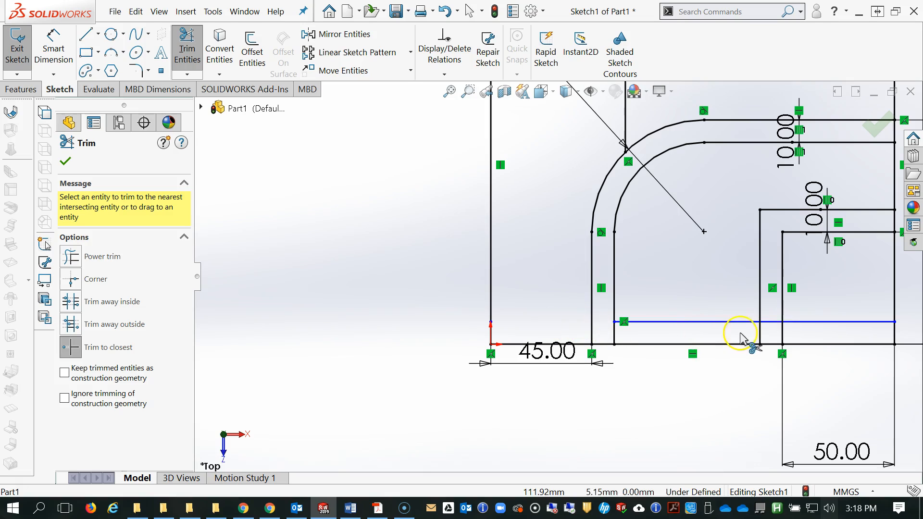
pyautogui.click(773, 322)
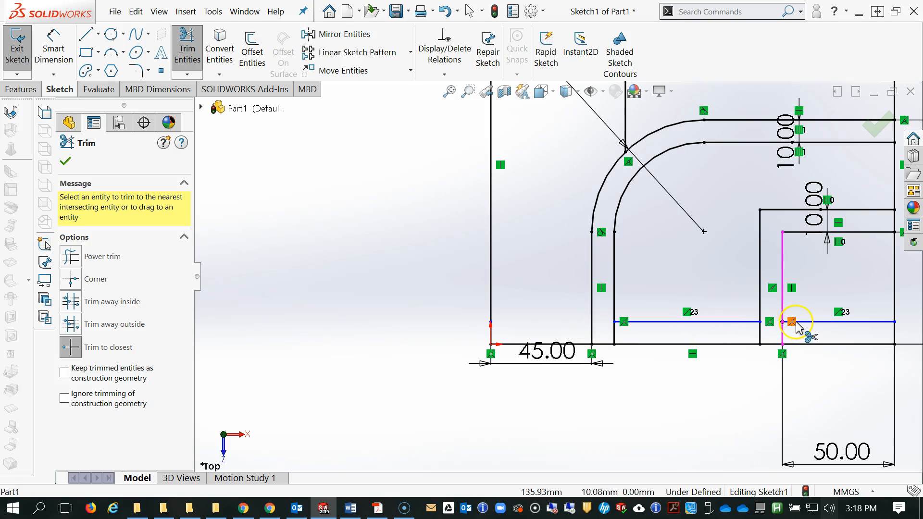
pyautogui.click(845, 325)
# - Trim the lower ends of the inner arc profile's leg and the notch's vertical offset line below the bottom offset line
pyautogui.press('z')
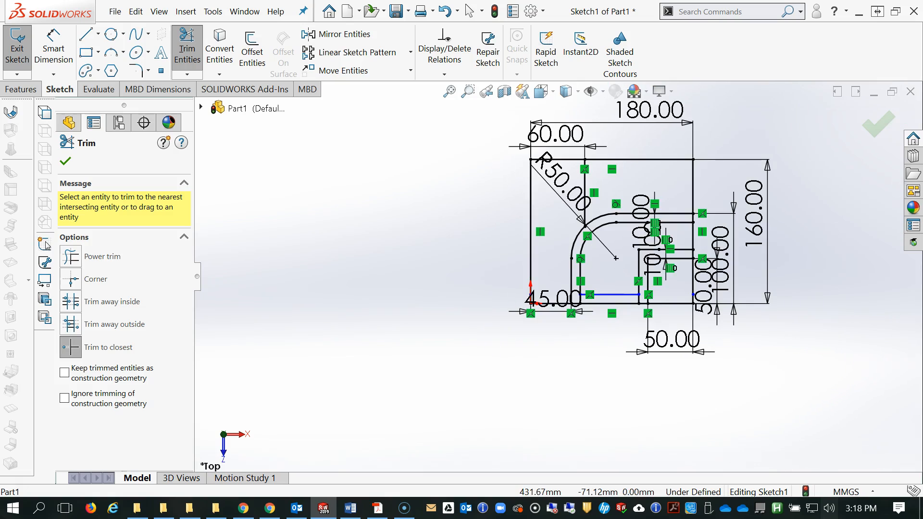
pyautogui.scroll(-2, 693, 231)
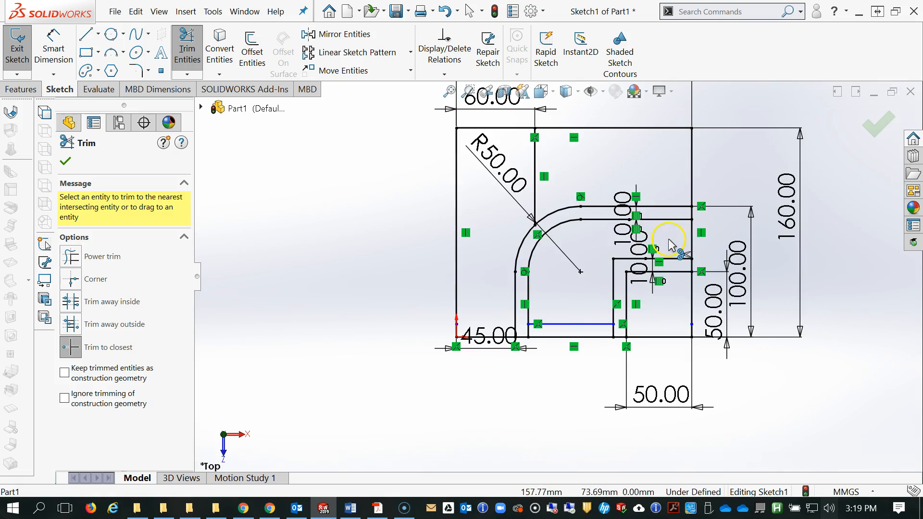
pyautogui.scroll(-1, 703, 332)
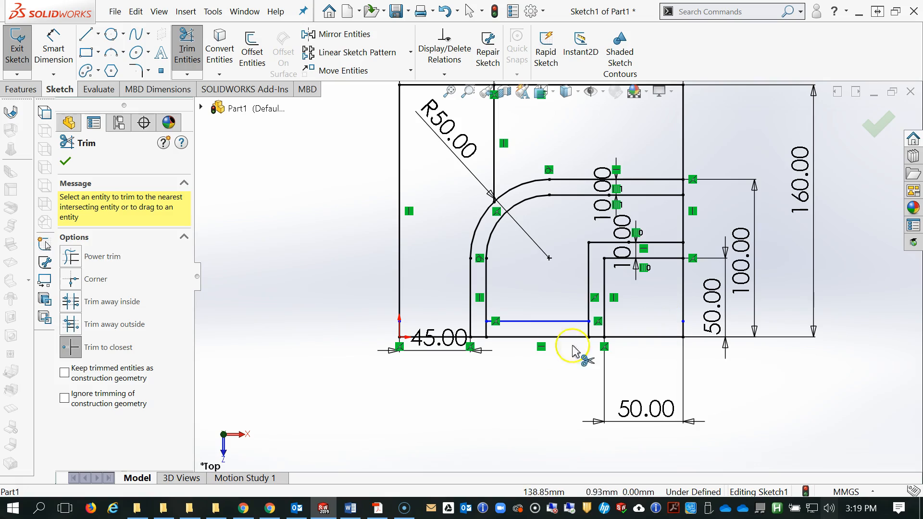
pyautogui.scroll(-2, 565, 338)
pyautogui.click(589, 330)
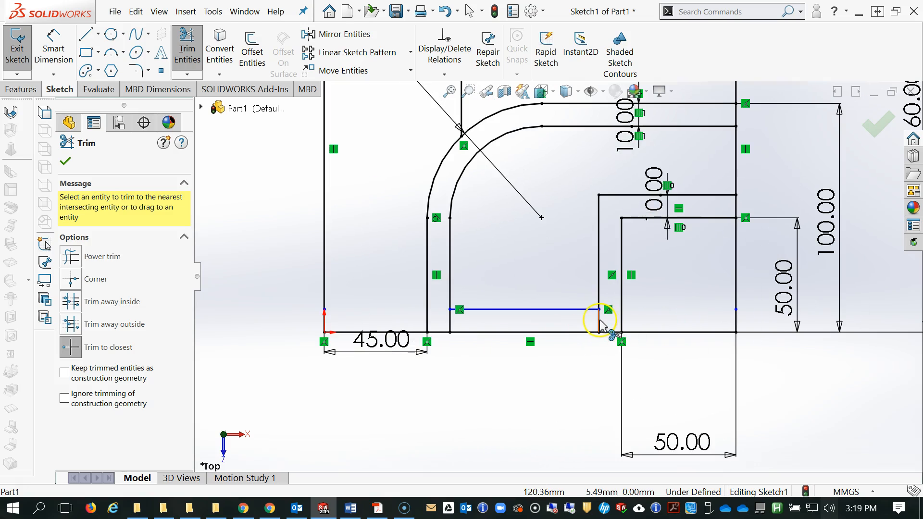
pyautogui.click(450, 331)
# - Finish trimming and exit the sketch, with the profile shown in a tilted 3D view
pyautogui.moveTo(458, 331)
pyautogui.mouseDown(button='middle')
pyautogui.moveTo(519, 351)
pyautogui.moveTo(570, 280)
pyautogui.moveTo(487, 190)
pyautogui.moveTo(515, 128)
pyautogui.moveTo(470, 182)
pyautogui.moveTo(491, 188)
pyautogui.mouseUp(button='middle')
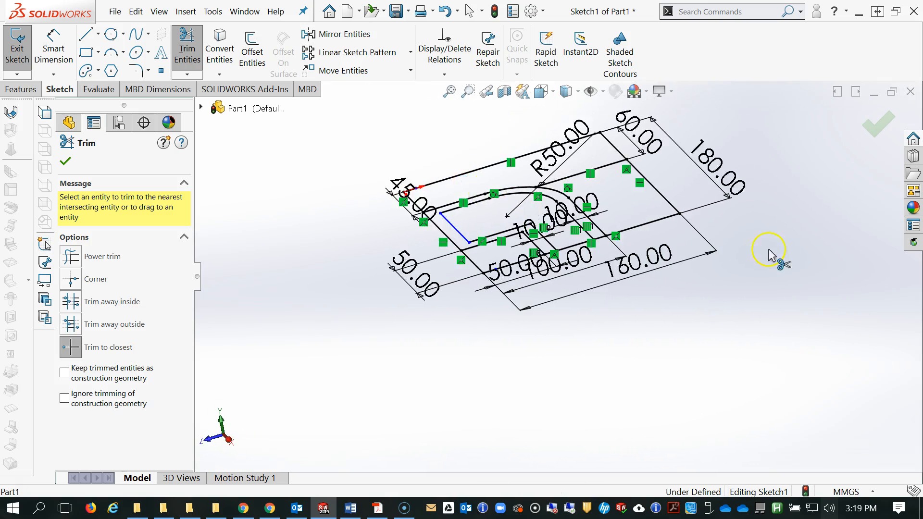
pyautogui.scroll(1, 769, 254)
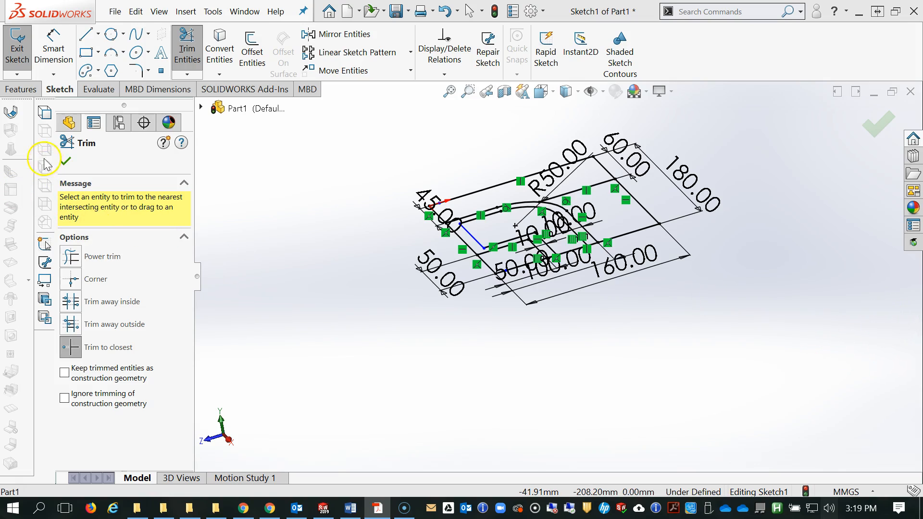
pyautogui.click(66, 162)
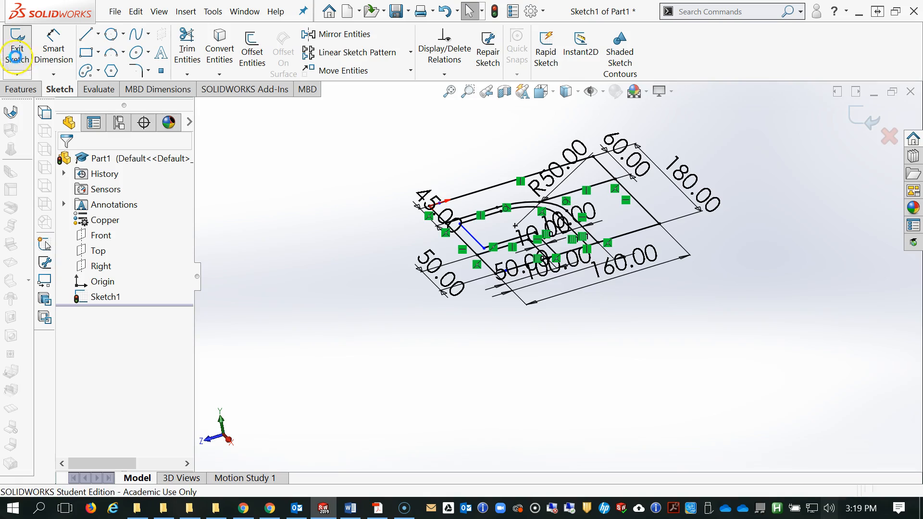
pyautogui.click(16, 55)
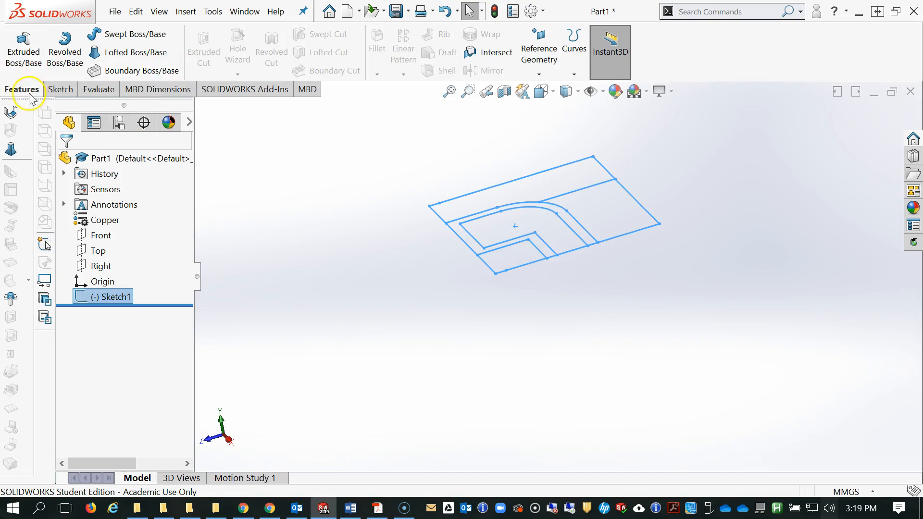
# - Extrude the long strip region of Sketch1, behind the outer arc profile, to a blind depth of 120 mm
pyautogui.click(23, 53)
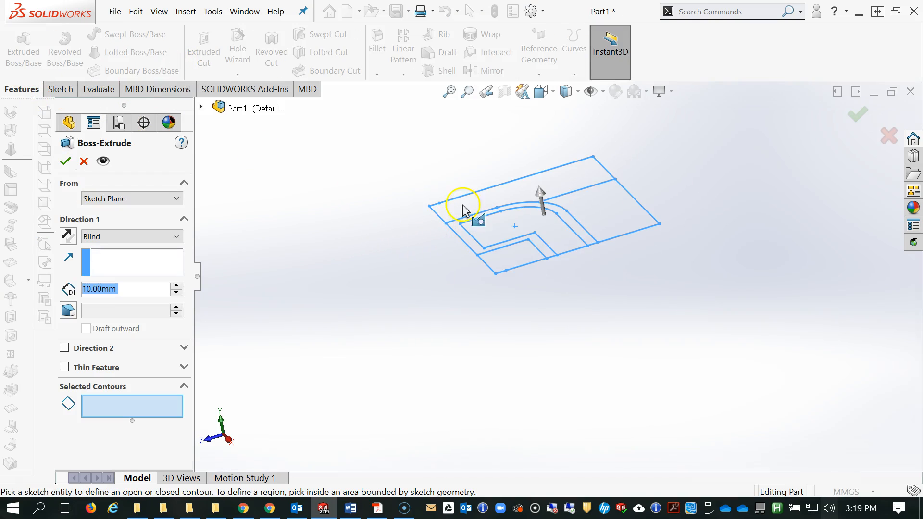
pyautogui.click(516, 197)
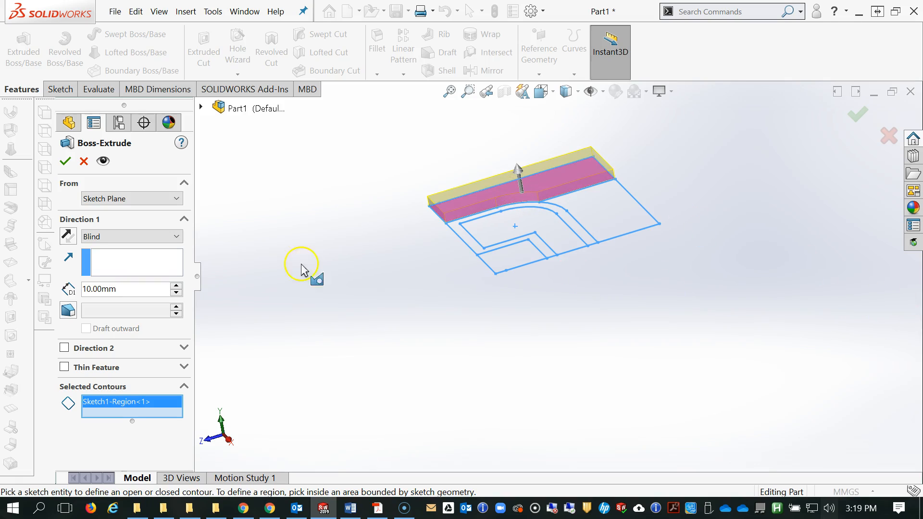
pyautogui.doubleClick(136, 290)
pyautogui.write('120')
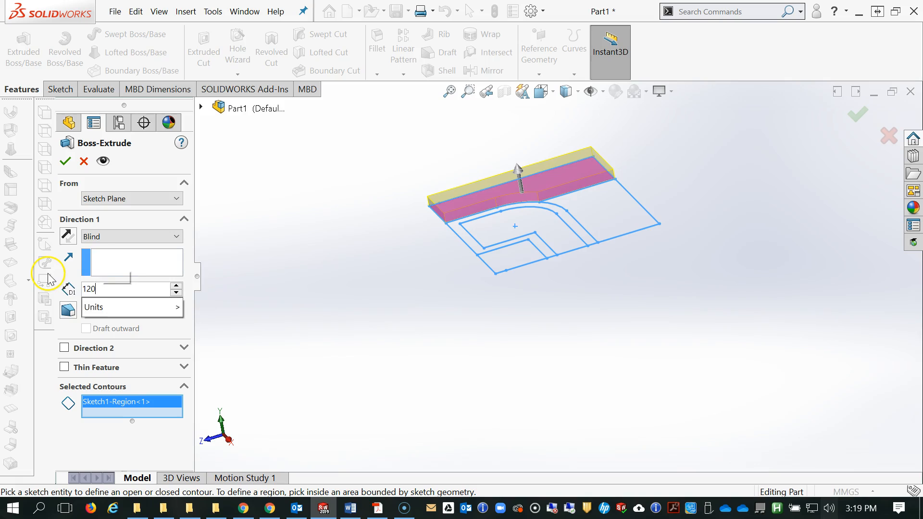
pyautogui.press('Return')
pyautogui.click(66, 162)
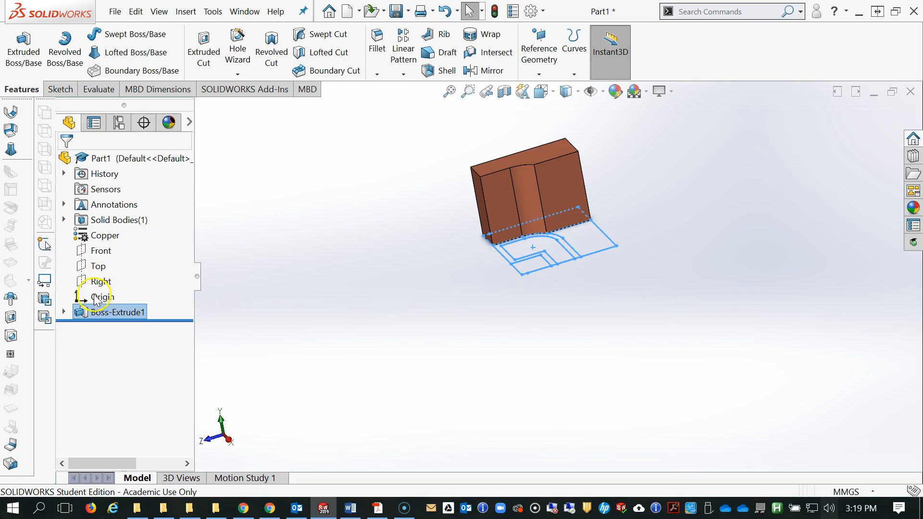
# - Start another boss extrusion from Sketch1 and select the region between the outer arc profile's leg and the rectangle's edge
pyautogui.click(64, 312)
pyautogui.click(106, 328)
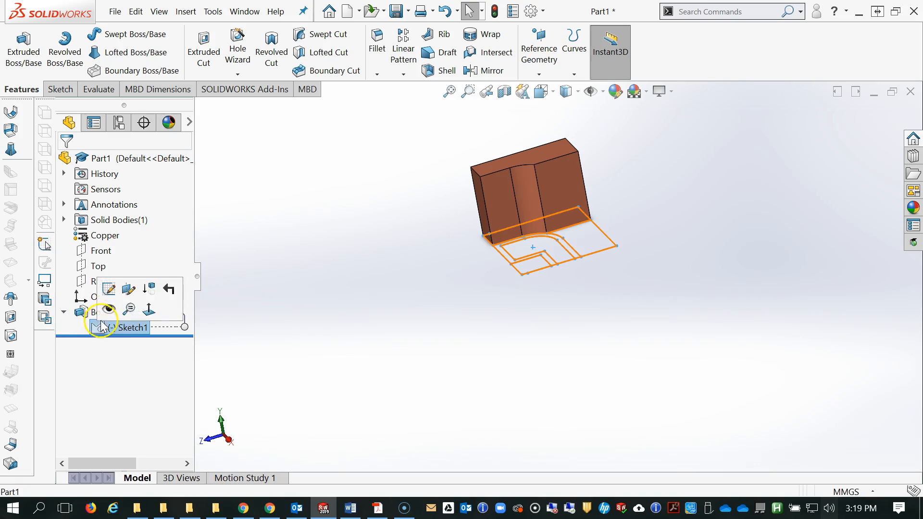
pyautogui.click(126, 289)
pyautogui.click(23, 46)
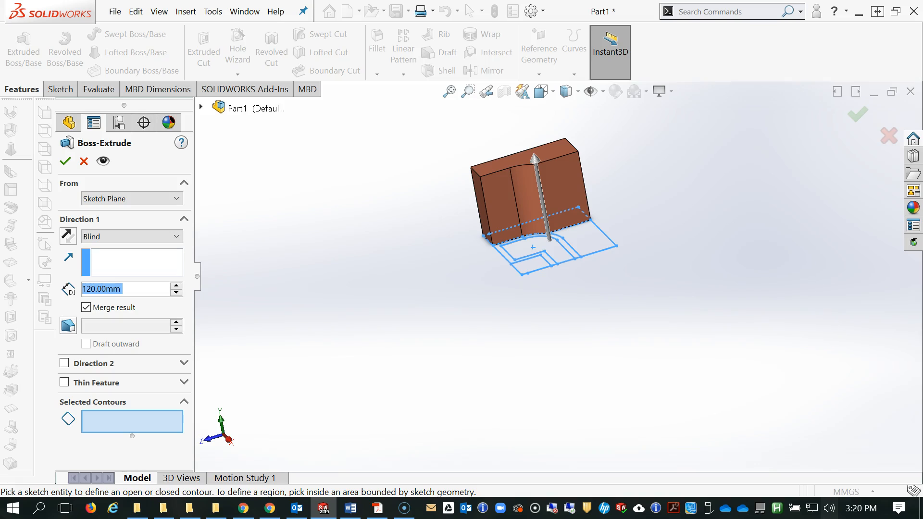
pyautogui.click(582, 236)
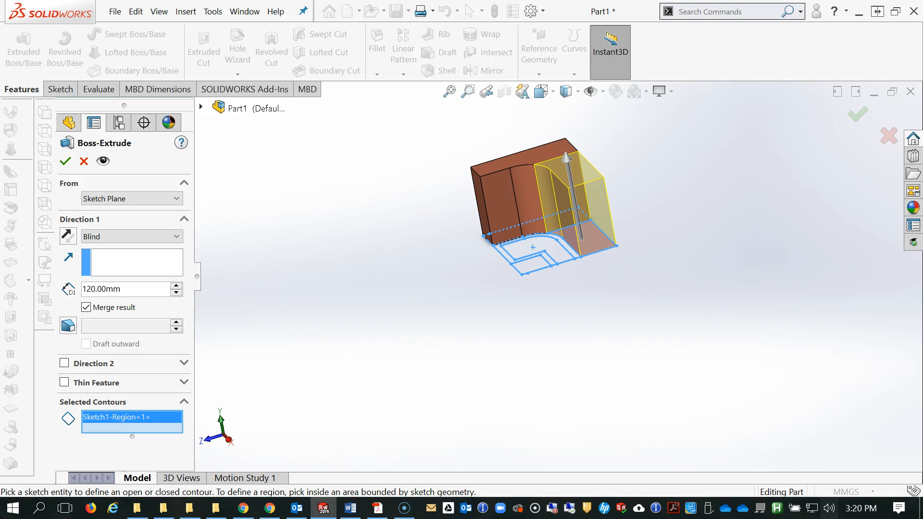
# - Switch to the Interpreting_Drawings PDF in Acrobat Reader, examine the stepped view's height dimensions on page 2, and return to SOLIDWORKS
pyautogui.click(377, 509)
pyautogui.moveTo(885, 113); pyautogui.dragTo(414, 115)
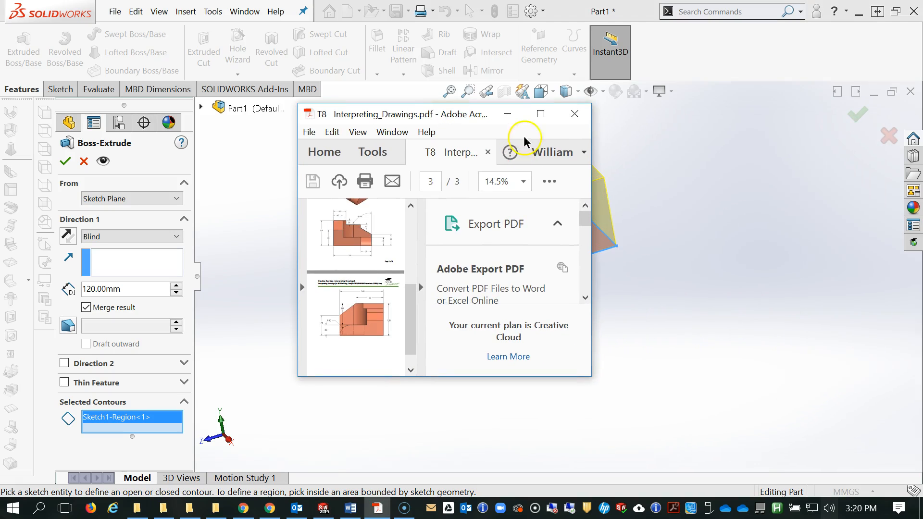
pyautogui.click(541, 115)
pyautogui.scroll(-5, 471, 466)
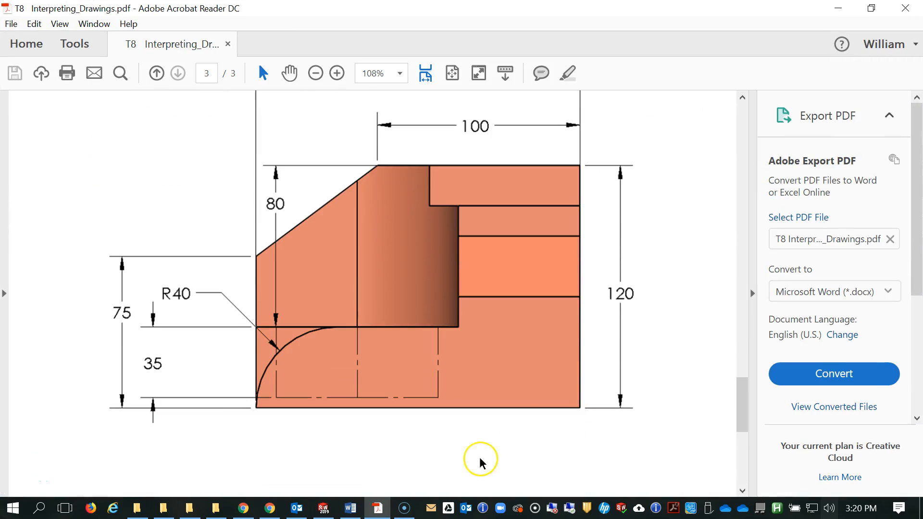
pyautogui.scroll(-5, 462, 312)
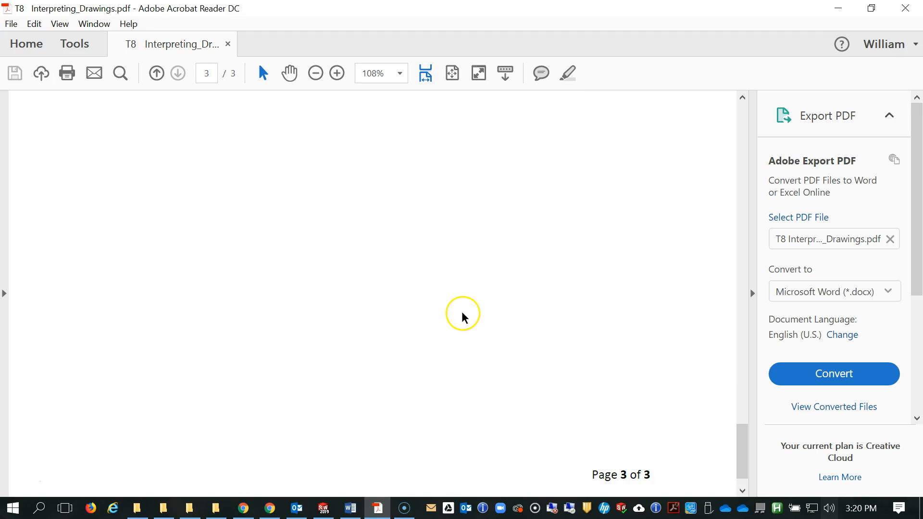
pyautogui.scroll(8, 463, 309)
pyautogui.scroll(10, 464, 306)
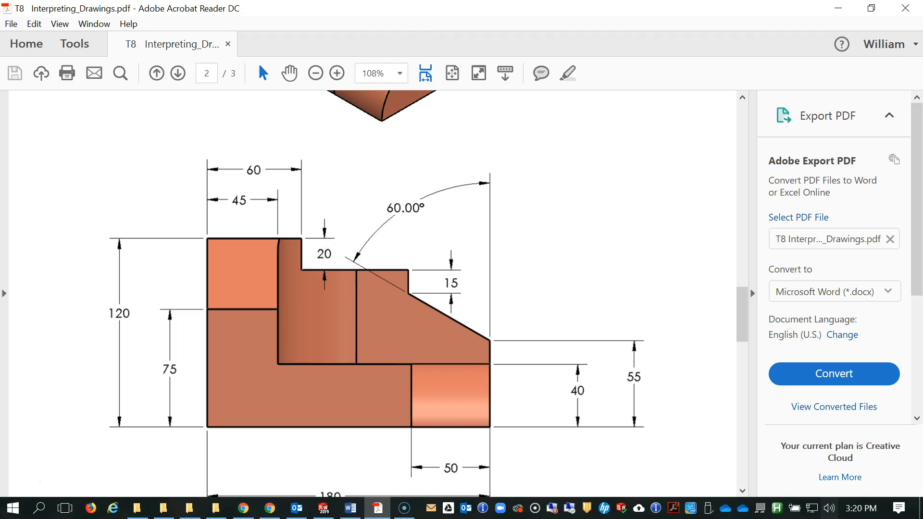
pyautogui.moveTo(448, 12); pyautogui.dragTo(922, 91)
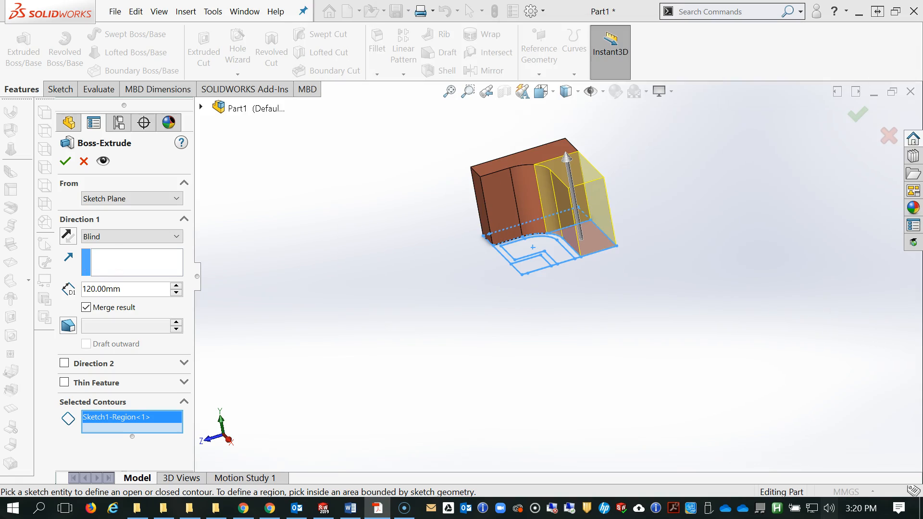
# - Set the selected region's extrusion depth to 120-20 mm and complete the boss
pyautogui.click(126, 291)
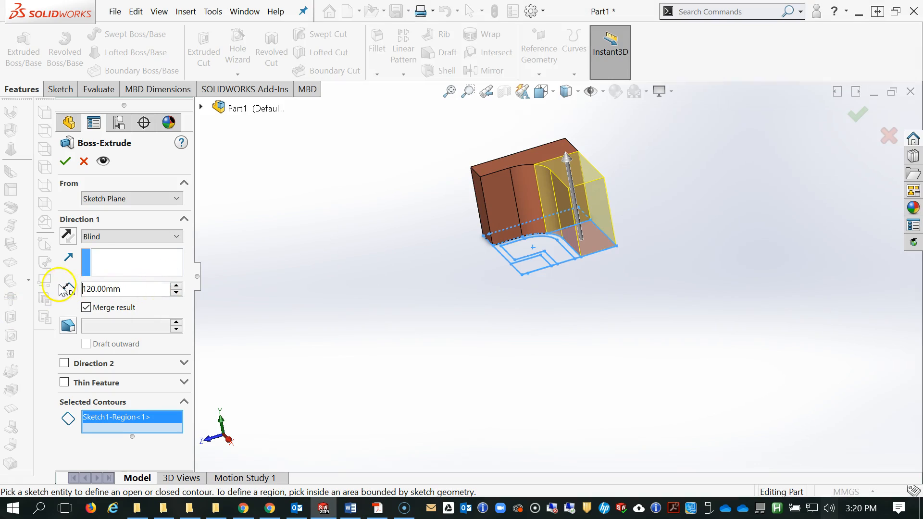
pyautogui.moveTo(141, 289); pyautogui.dragTo(94, 287)
pyautogui.write('120-20')
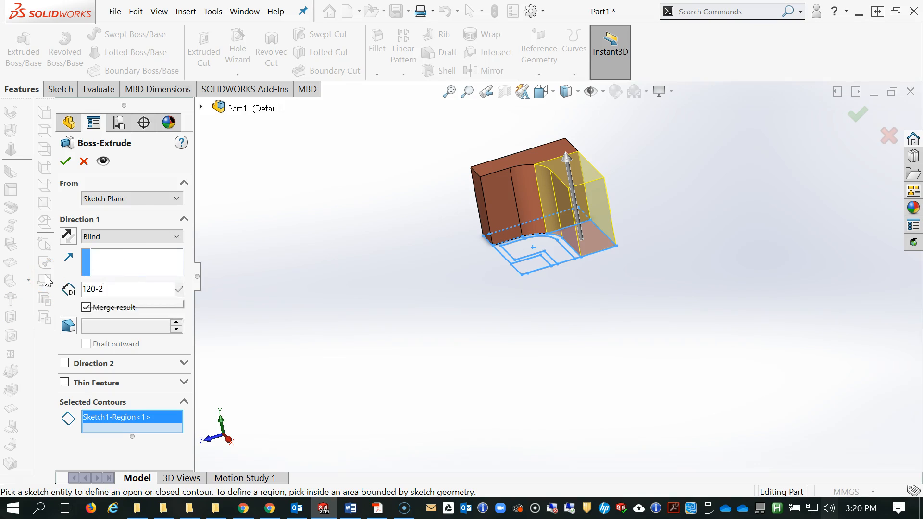
pyautogui.press('Return')
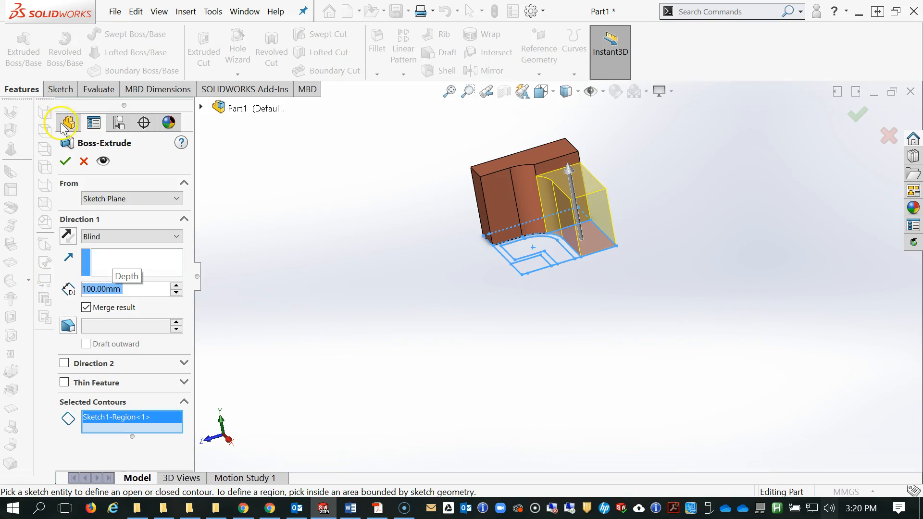
pyautogui.click(66, 161)
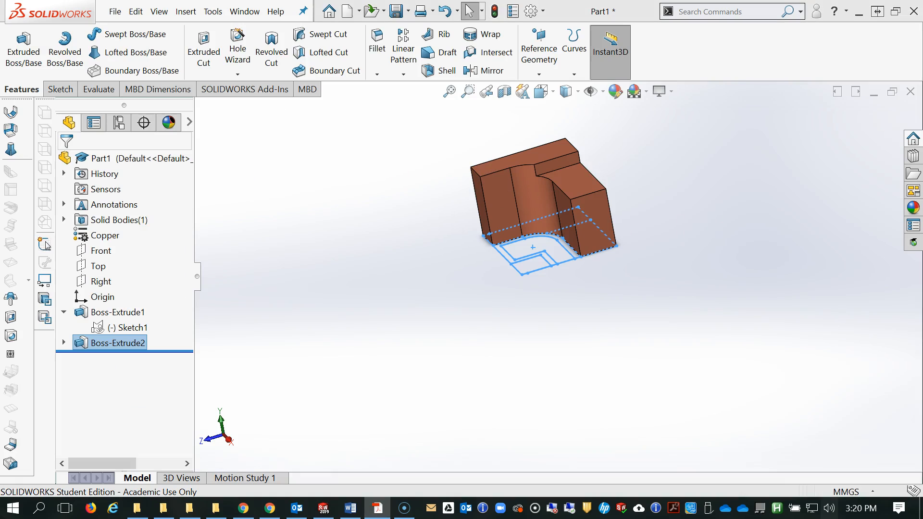
# - Examine the height and pocket depth dimensions on page 3 of the PDF in Acrobat Reader, and return to SOLIDWORKS
pyautogui.click(378, 509)
pyautogui.moveTo(887, 150); pyautogui.dragTo(559, 141)
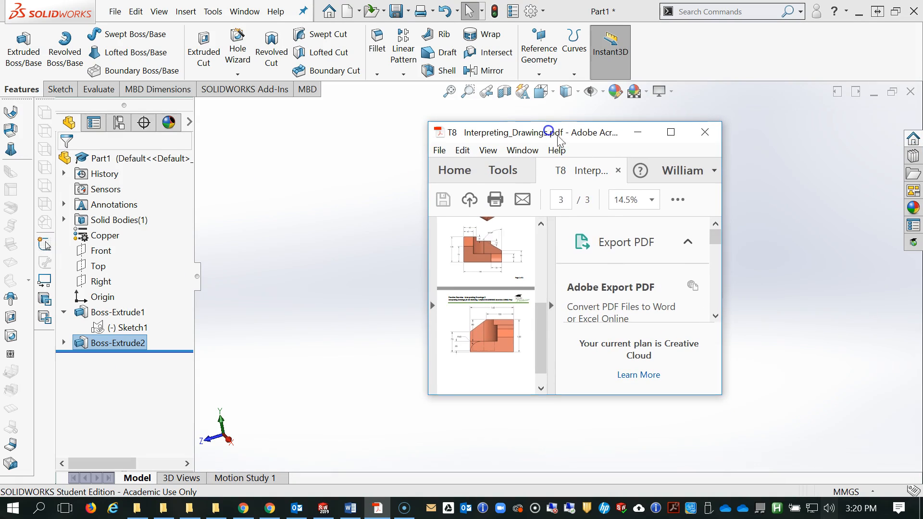
pyautogui.click(671, 132)
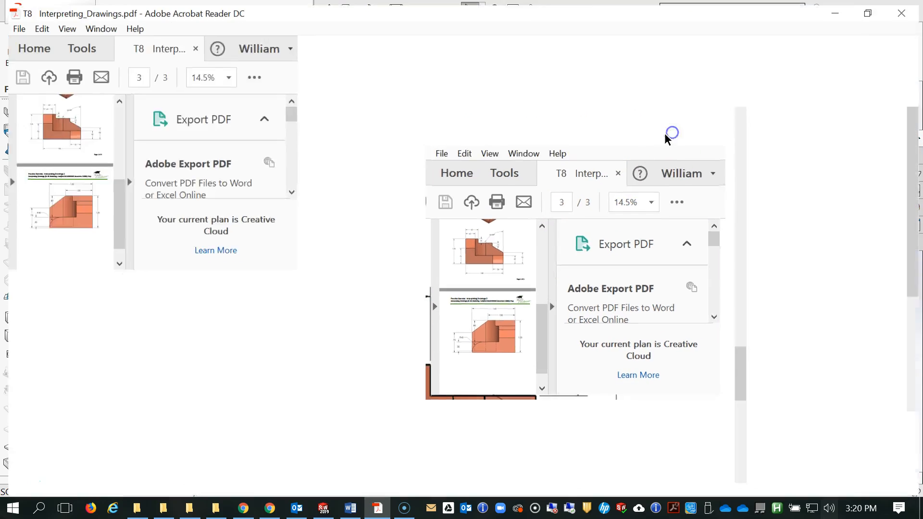
pyautogui.scroll(-3, 514, 346)
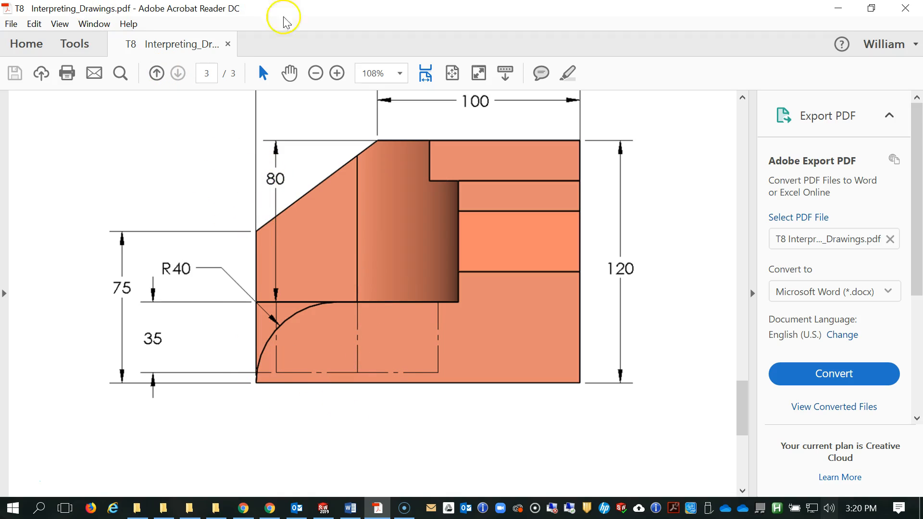
pyautogui.hotkey('alt', 'Tab')
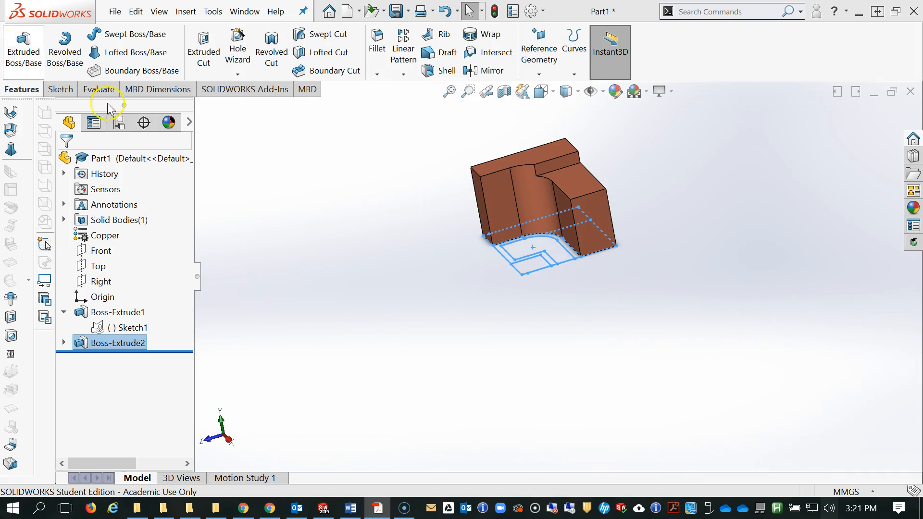
pyautogui.click(27, 60)
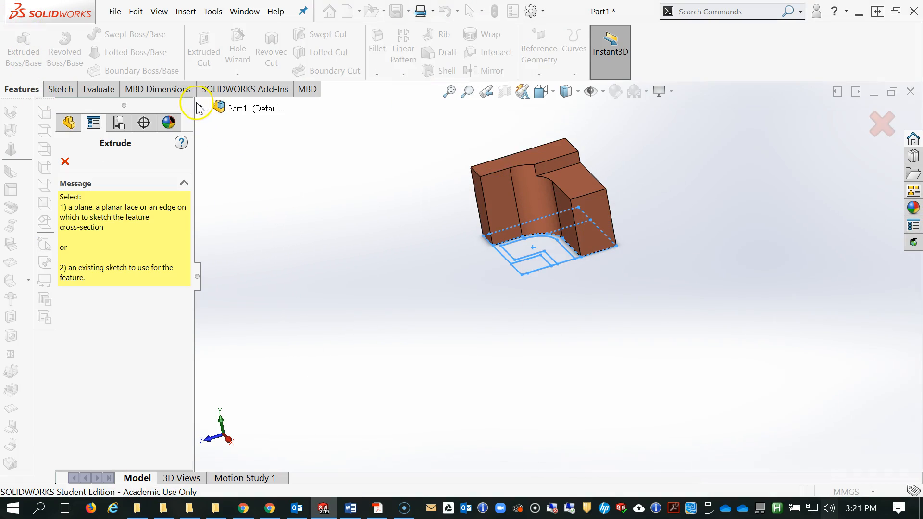
pyautogui.click(202, 108)
pyautogui.click(218, 262)
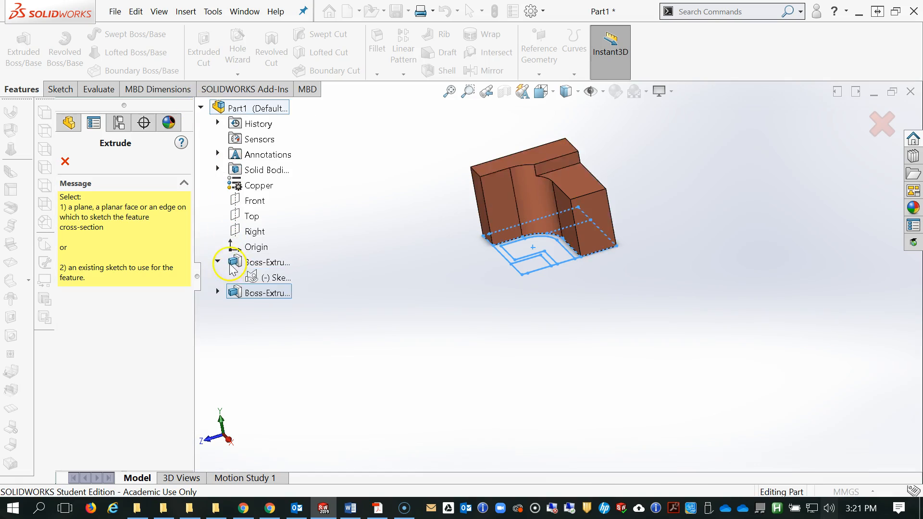
pyautogui.scroll(-5, 593, 274)
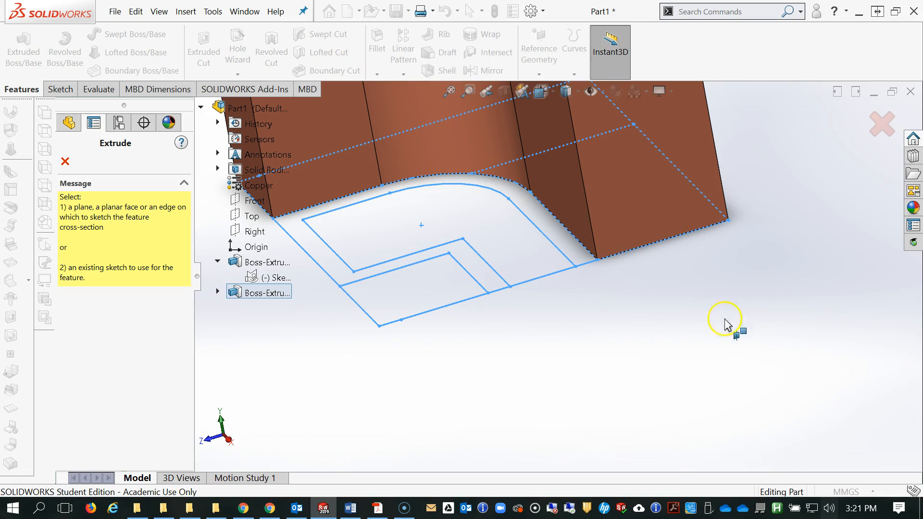
pyautogui.click(65, 162)
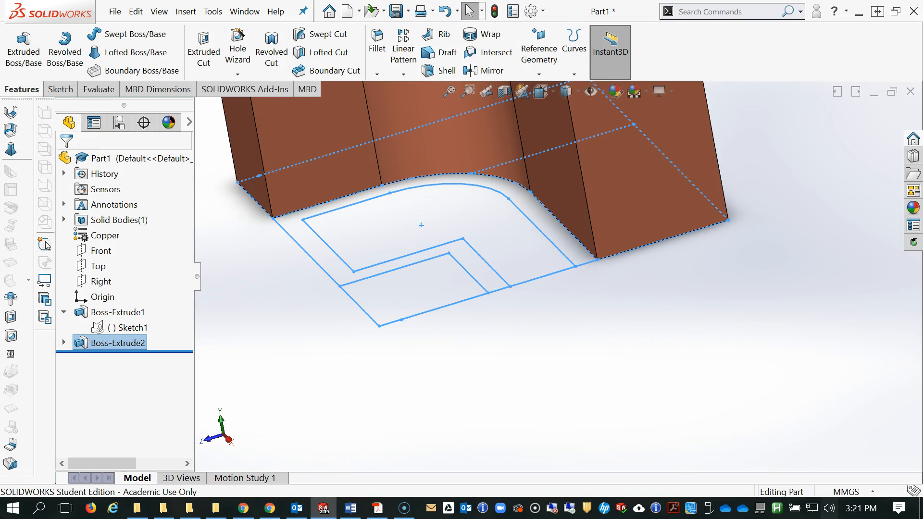
# - Examine the pocket's surrounding wall in the isometric view on page 2 of the PDF in Acrobat Reader, and return to SOLIDWORKS
pyautogui.hotkey('alt', 'Tab')
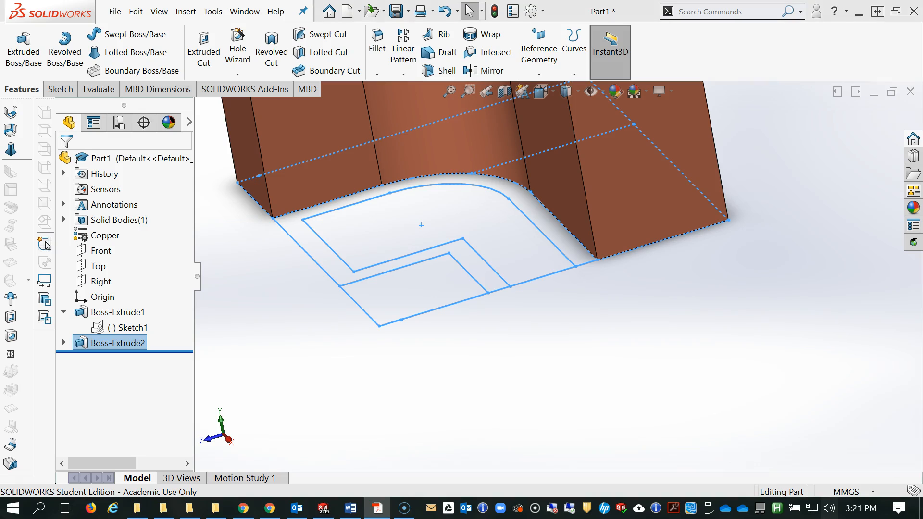
pyautogui.click(523, 87)
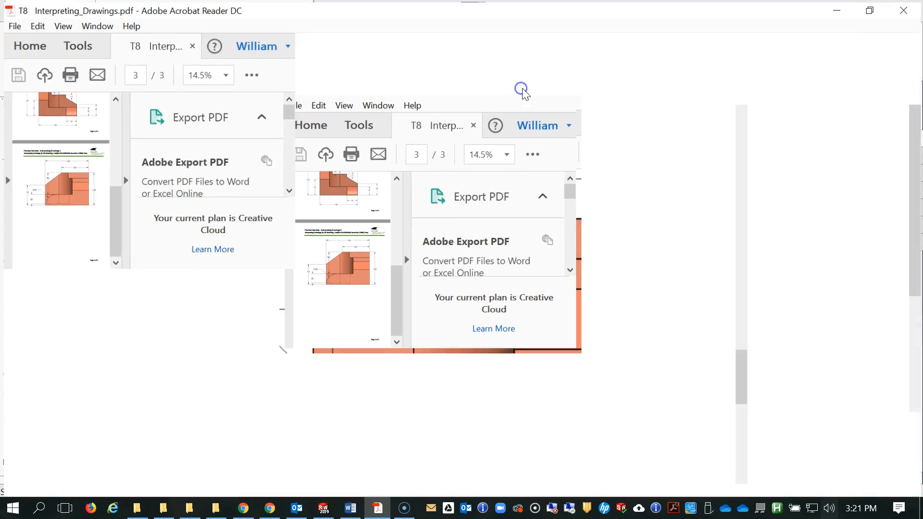
pyautogui.scroll(-10, 498, 380)
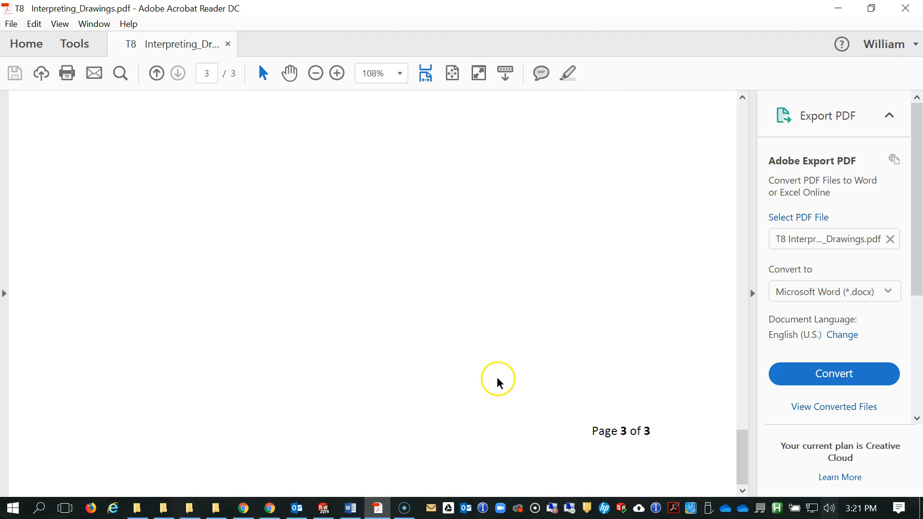
pyautogui.scroll(15, 498, 380)
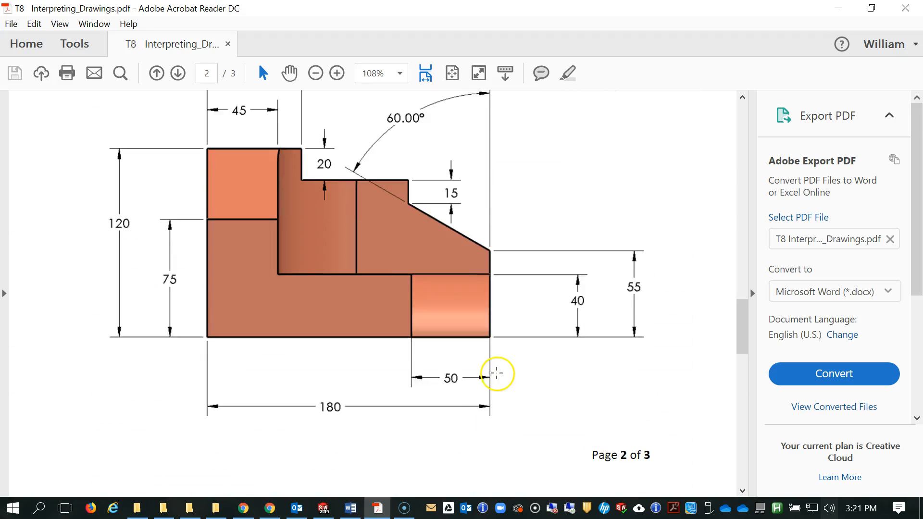
pyautogui.scroll(6, 496, 373)
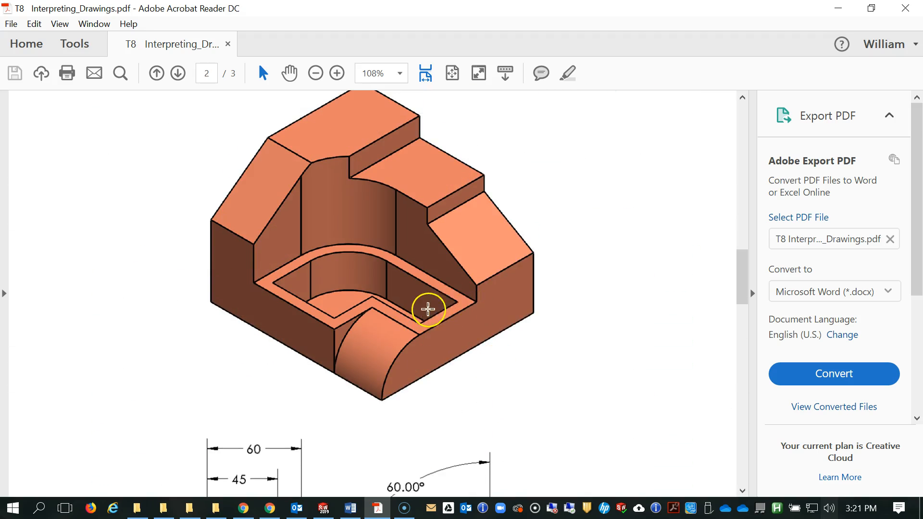
pyautogui.click(835, 9)
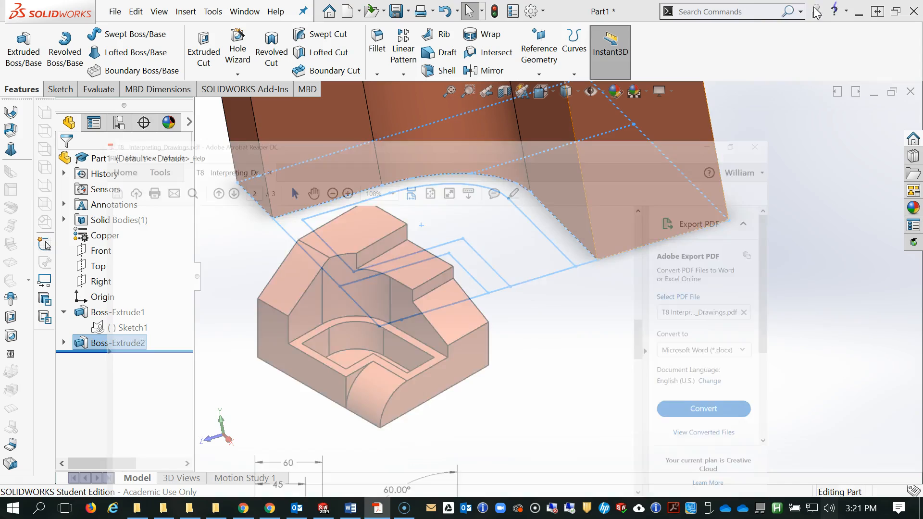
# - Edit the base sketch and offset the outer vertical line of the profile, at the pocket's open end, 10 mm inward
pyautogui.click(98, 327)
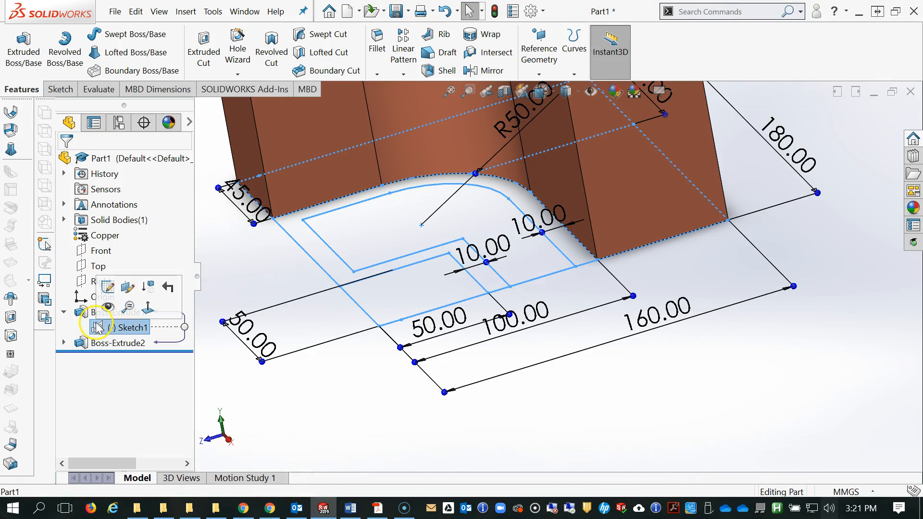
pyautogui.click(107, 287)
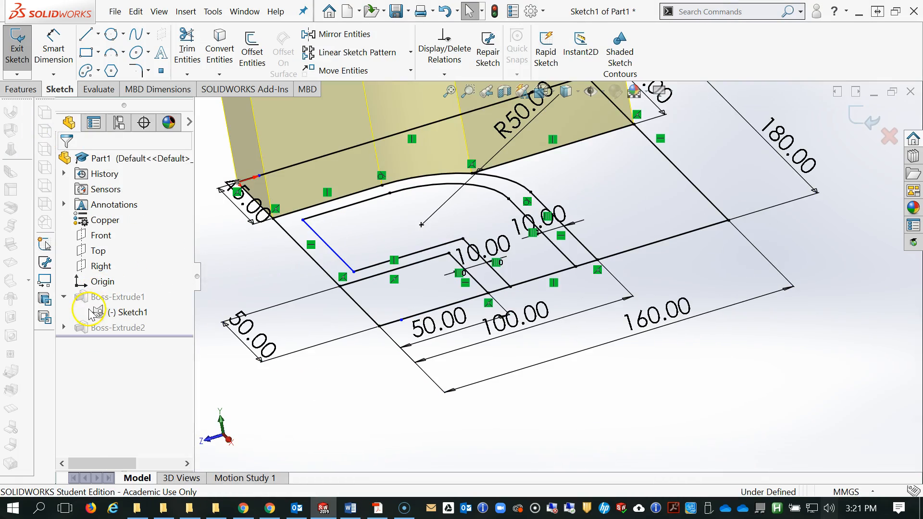
pyautogui.hotkey('ctrl', '8')
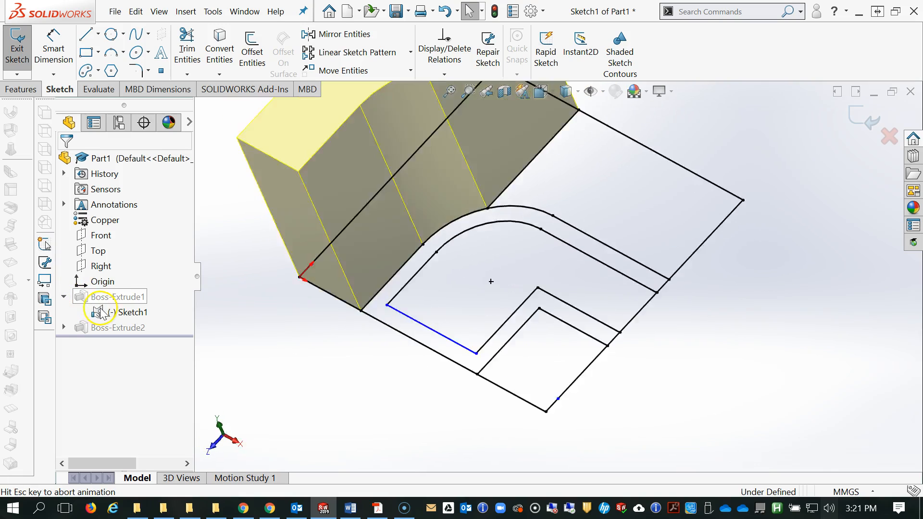
pyautogui.scroll(-5, 589, 276)
pyautogui.scroll(-2, 620, 244)
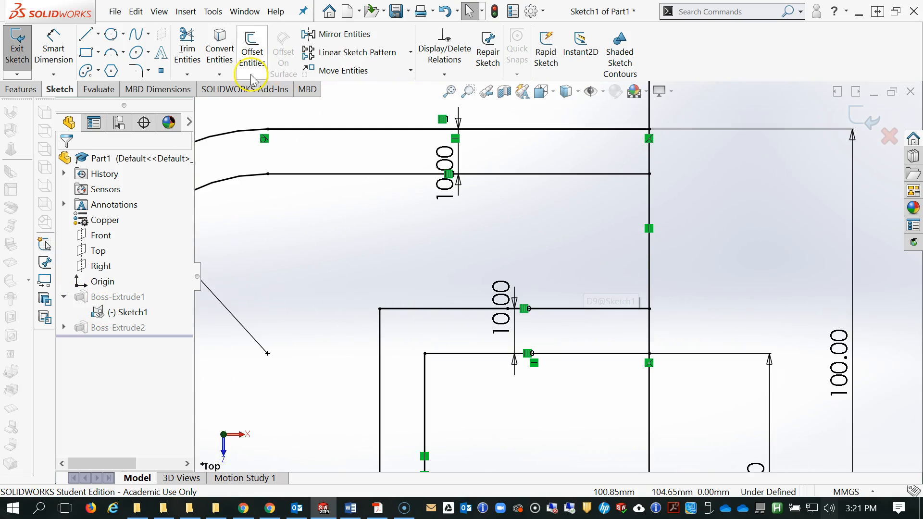
pyautogui.click(252, 50)
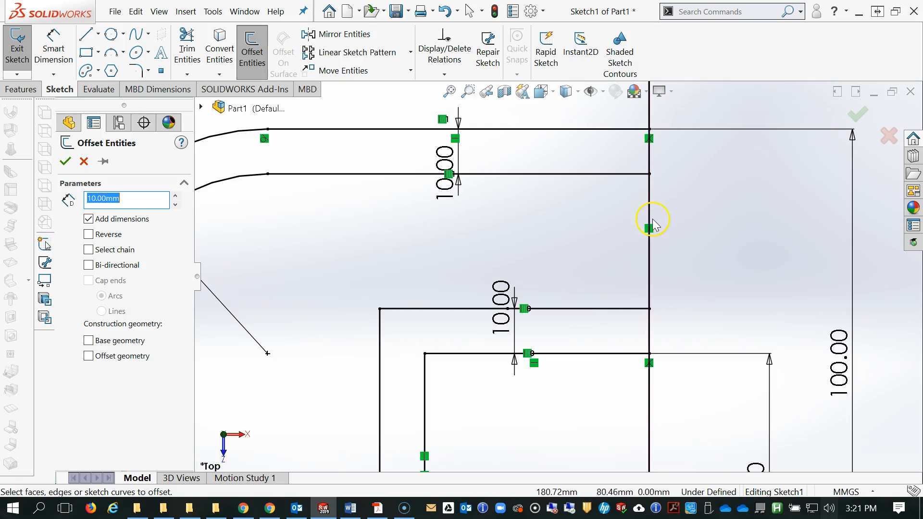
pyautogui.click(650, 221)
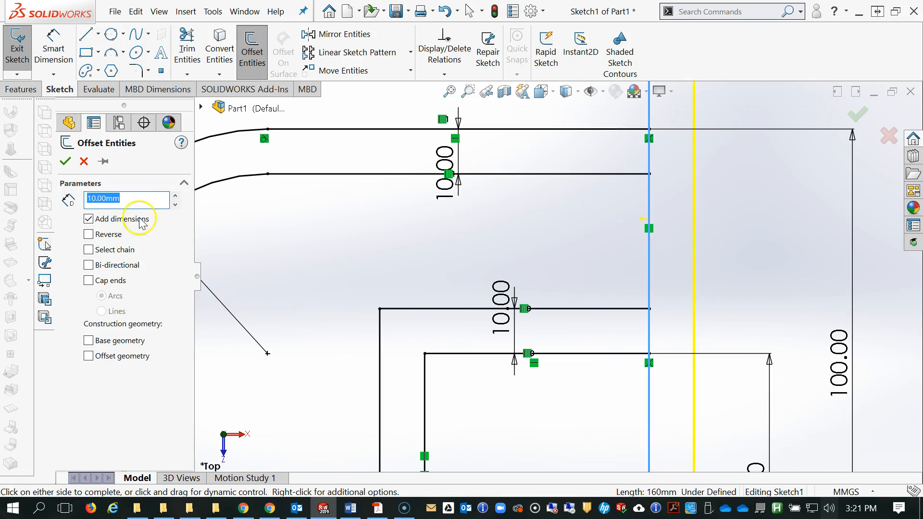
pyautogui.click(89, 235)
pyautogui.scroll(3, 356, 272)
pyautogui.press('f')
pyautogui.click(65, 162)
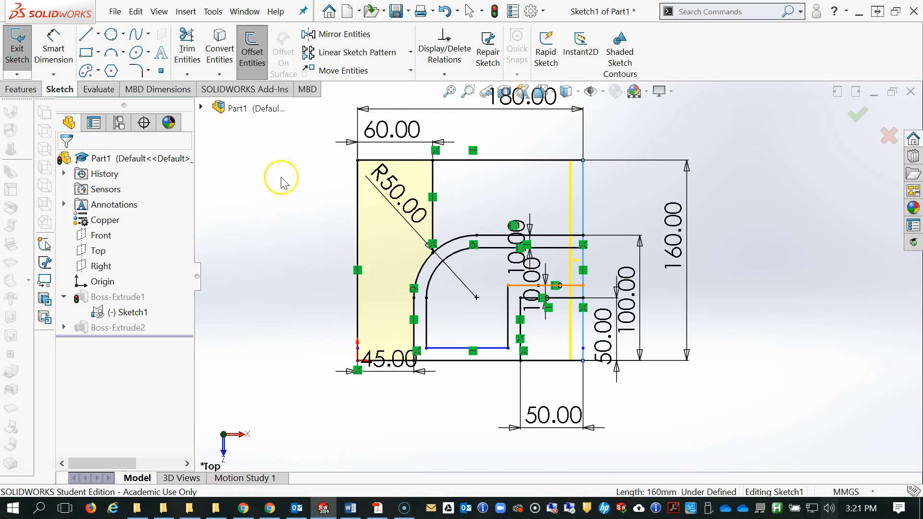
# - Trim the offset line outside the pocket and the pocket lines' stubs beyond it, closing the pocket outline at that end
pyautogui.scroll(-4, 560, 236)
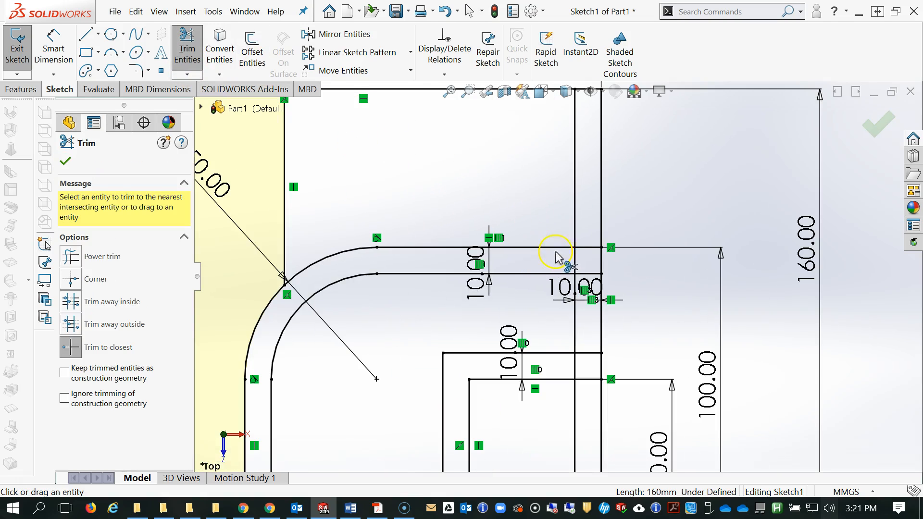
pyautogui.click(575, 260)
pyautogui.click(584, 240)
pyautogui.click(572, 413)
pyautogui.click(579, 371)
pyautogui.click(590, 275)
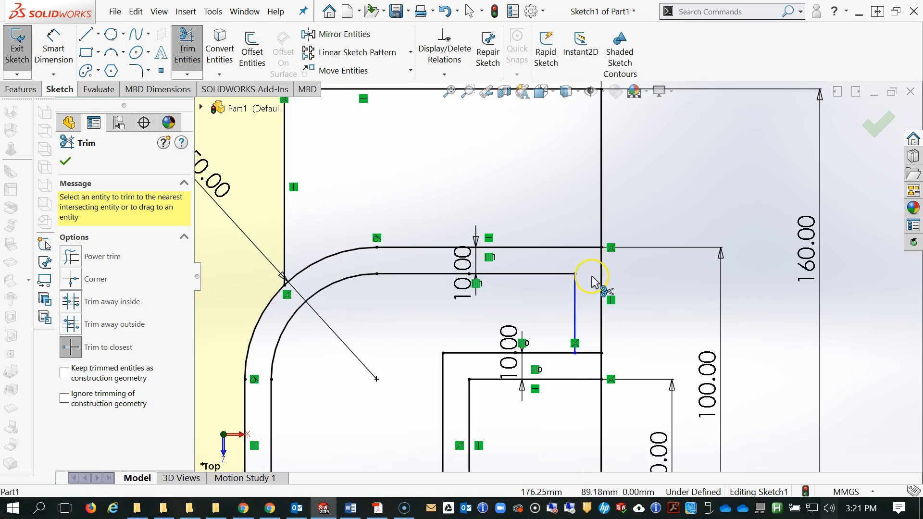
pyautogui.click(590, 355)
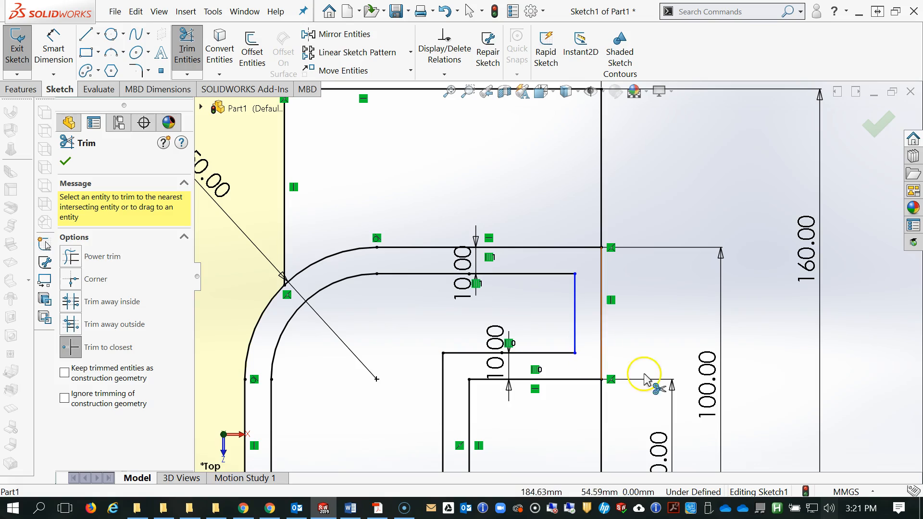
# - Dimension the pocket's trimmed end line 10 mm from the adjacent outer vertical edge
pyautogui.moveTo(645, 332); pyautogui.dragTo(654, 262, button='right')
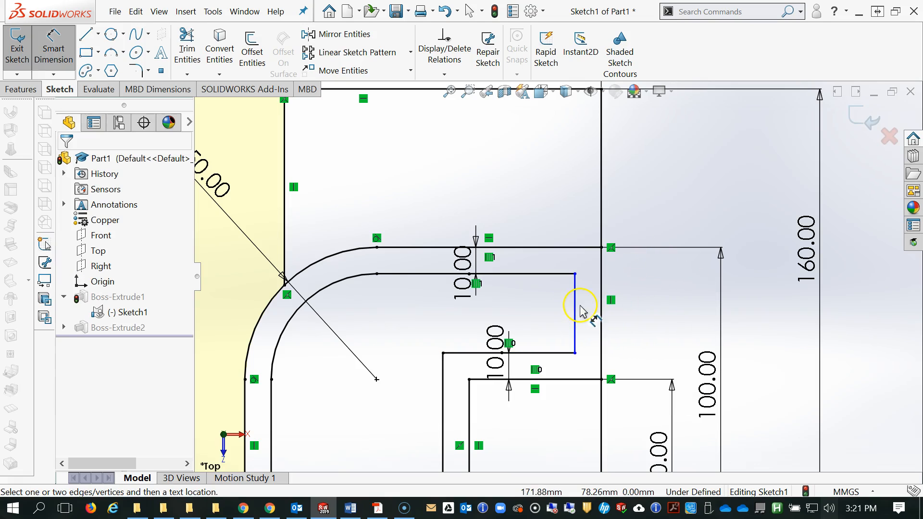
pyautogui.click(575, 312)
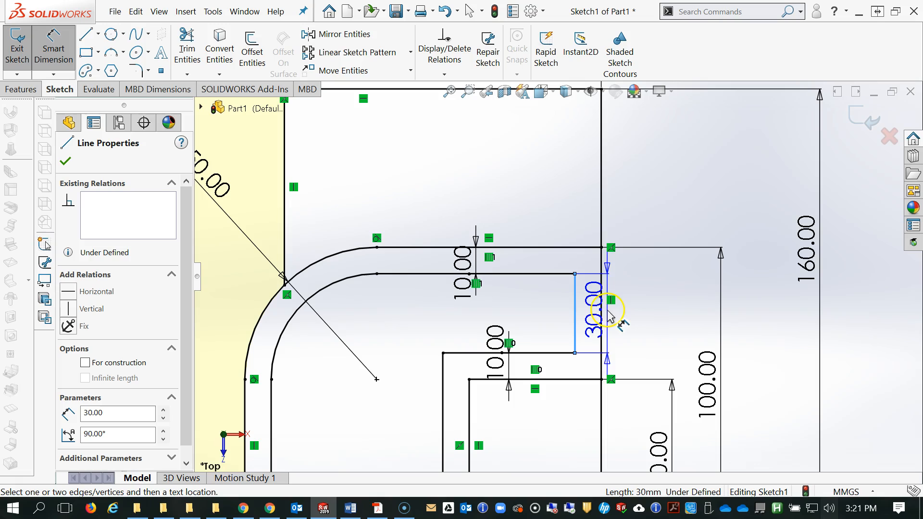
pyautogui.click(601, 308)
pyautogui.click(658, 255)
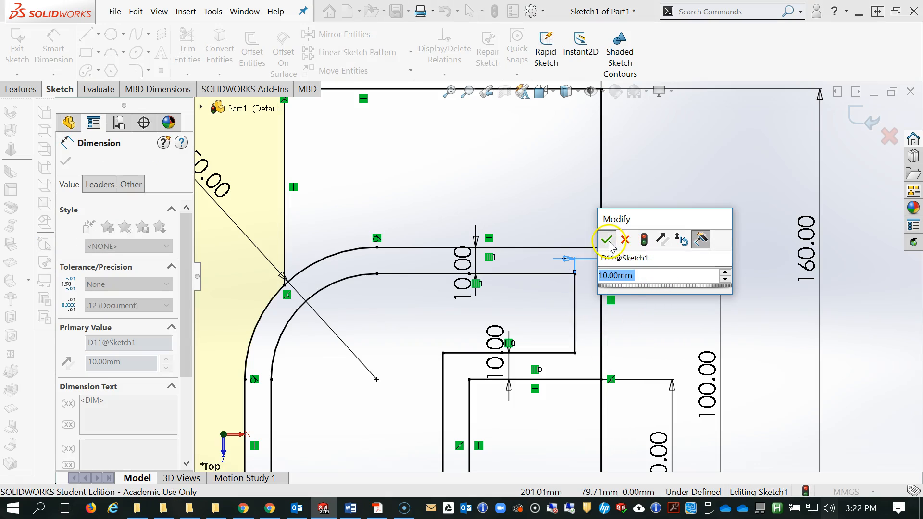
pyautogui.click(607, 239)
# - Dimension the pocket's lower horizontal line 10 mm from the profile's bottom edge, and exit the sketch
pyautogui.scroll(1, 644, 332)
pyautogui.scroll(6, 653, 344)
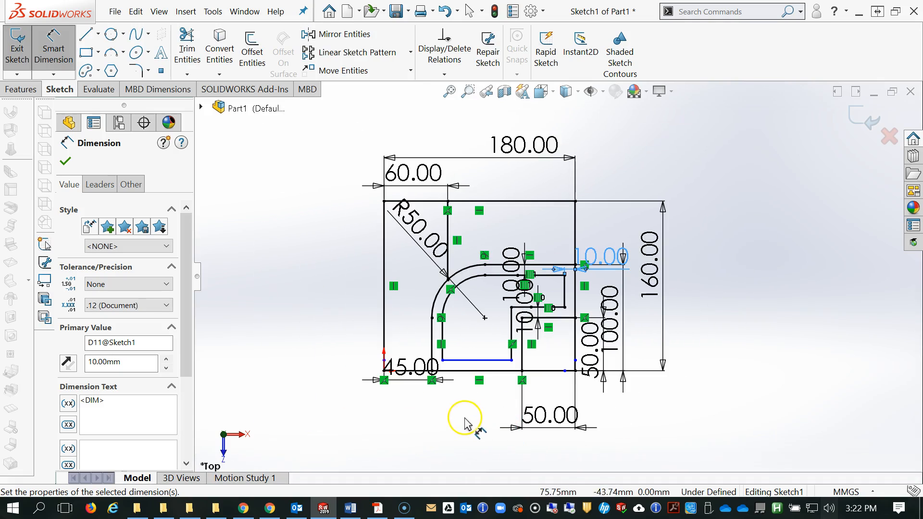
pyautogui.click(492, 360)
pyautogui.click(492, 371)
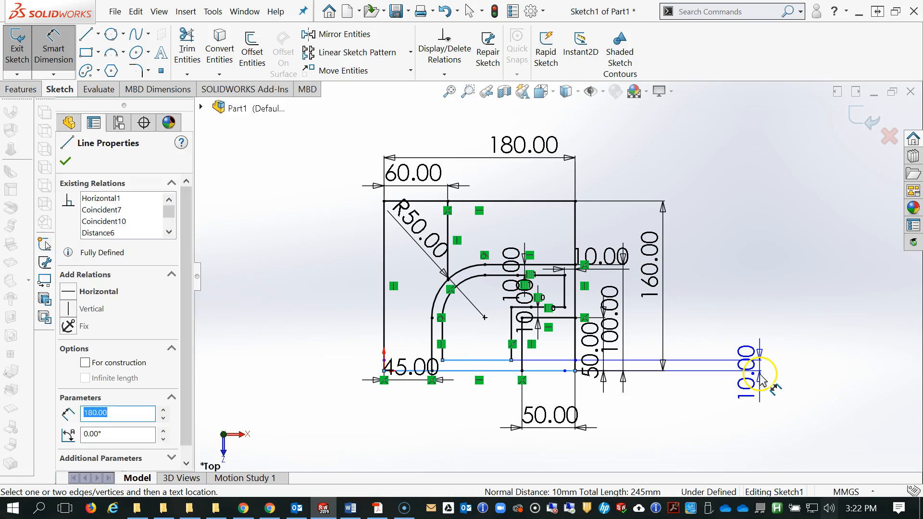
pyautogui.click(767, 378)
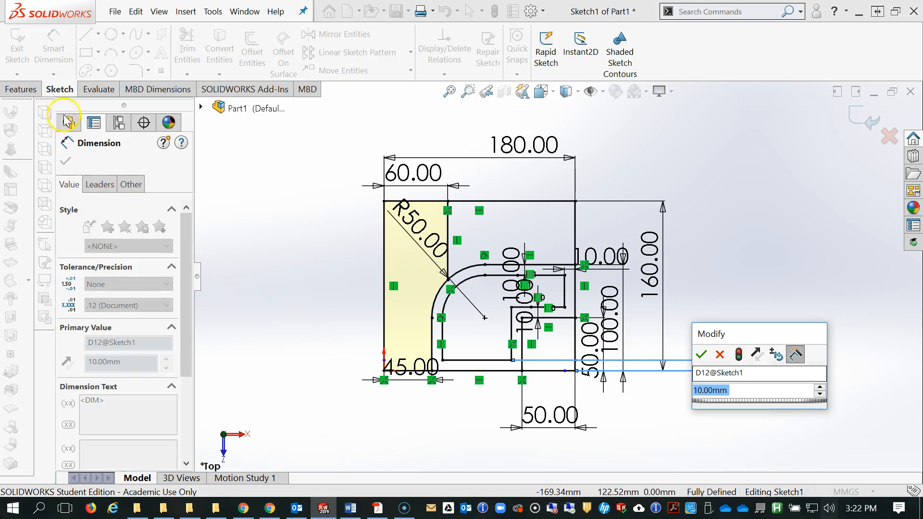
pyautogui.click(710, 358)
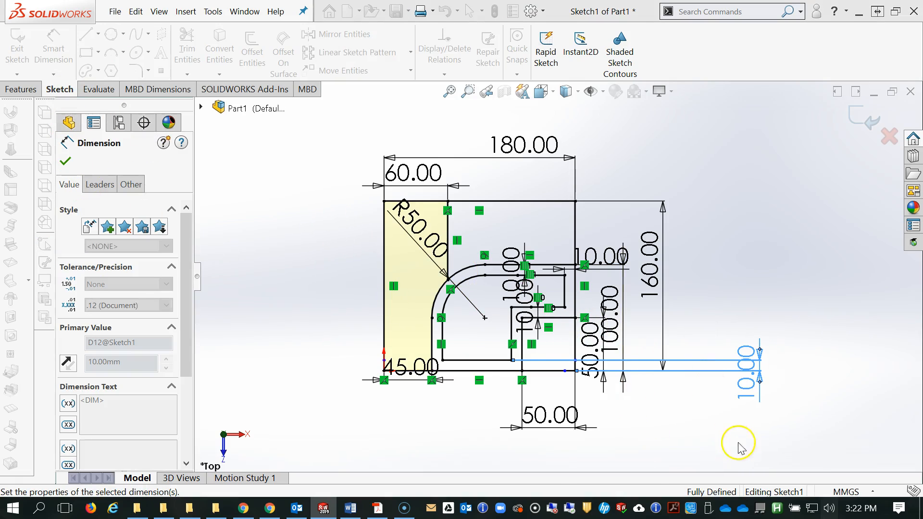
pyautogui.scroll(-2, 712, 404)
pyautogui.click(680, 408)
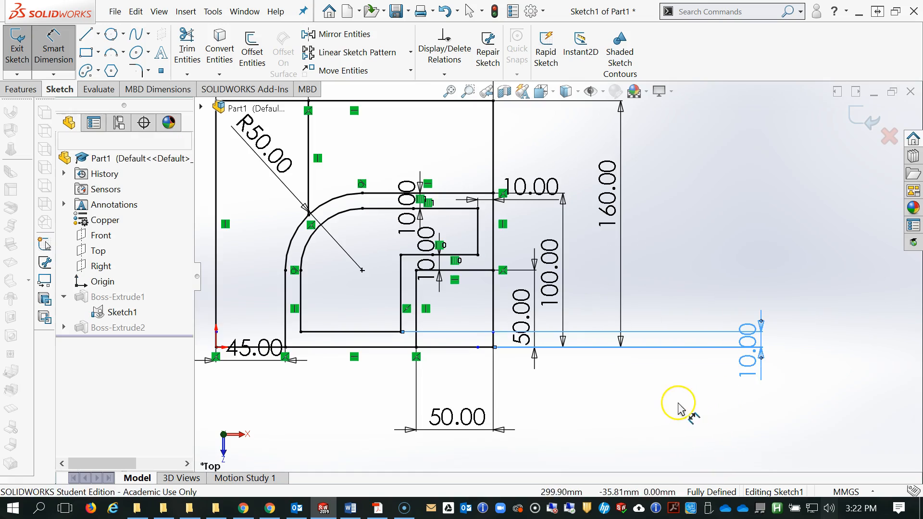
pyautogui.scroll(3, 385, 327)
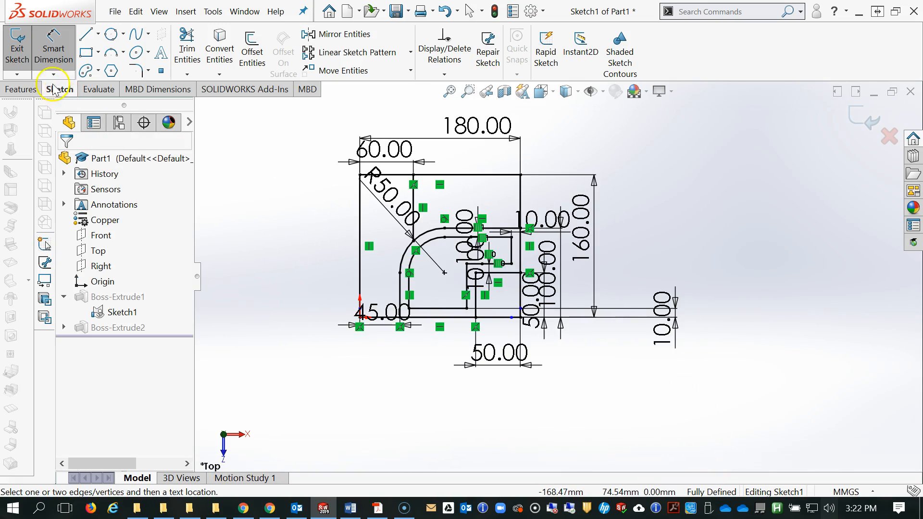
pyautogui.click(17, 53)
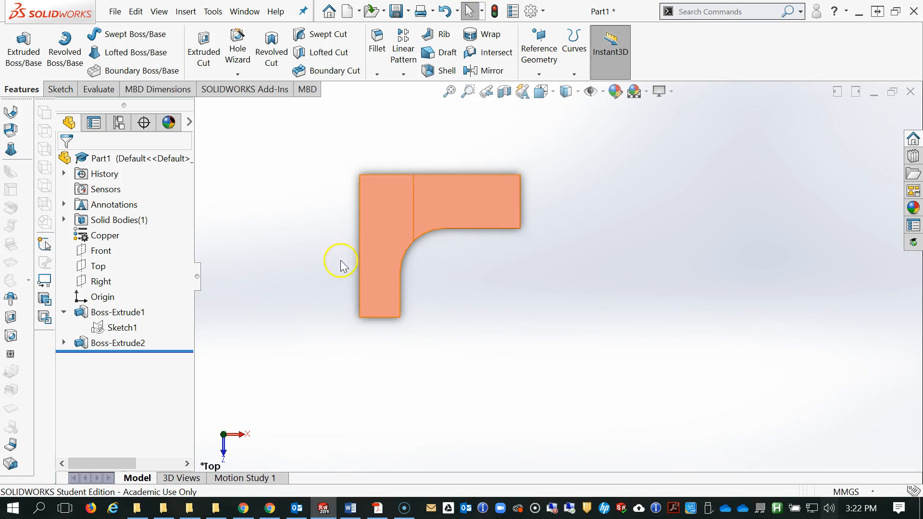
# - Extrude the sketch's 10 mm wide wall region around the pocket to a depth of 40 mm, merged with the body
pyautogui.moveTo(406, 305); pyautogui.dragTo(392, 149, button='middle')
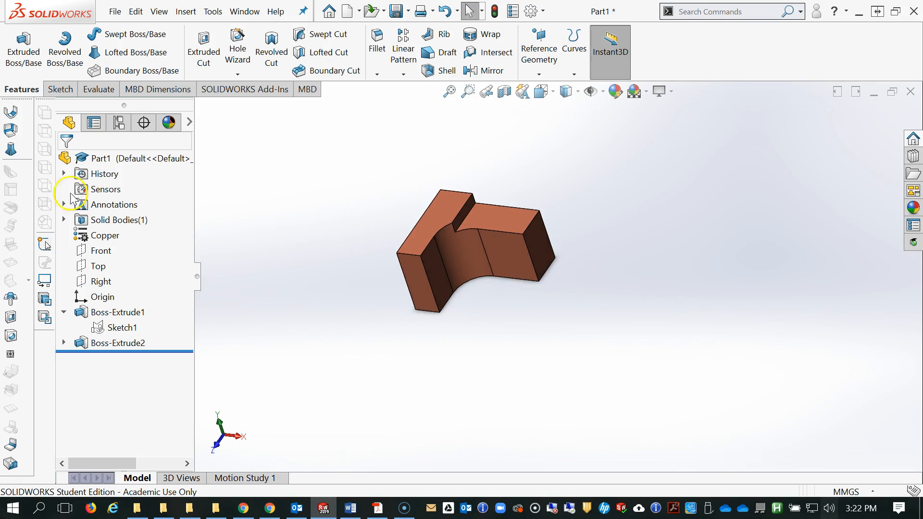
pyautogui.click(22, 54)
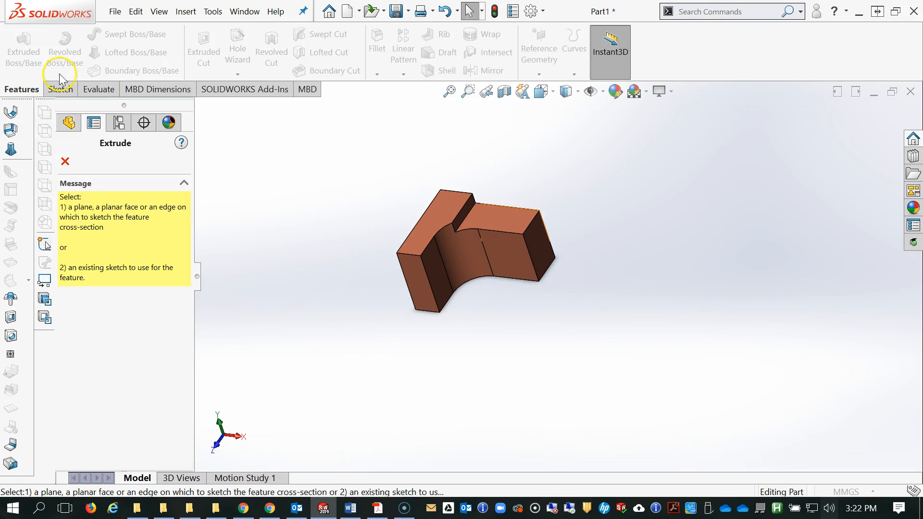
pyautogui.click(201, 108)
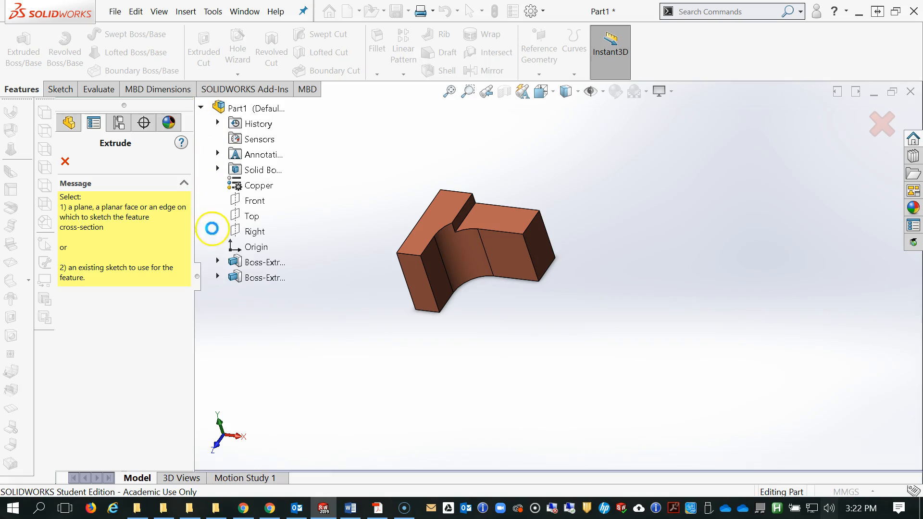
pyautogui.click(218, 261)
pyautogui.click(256, 278)
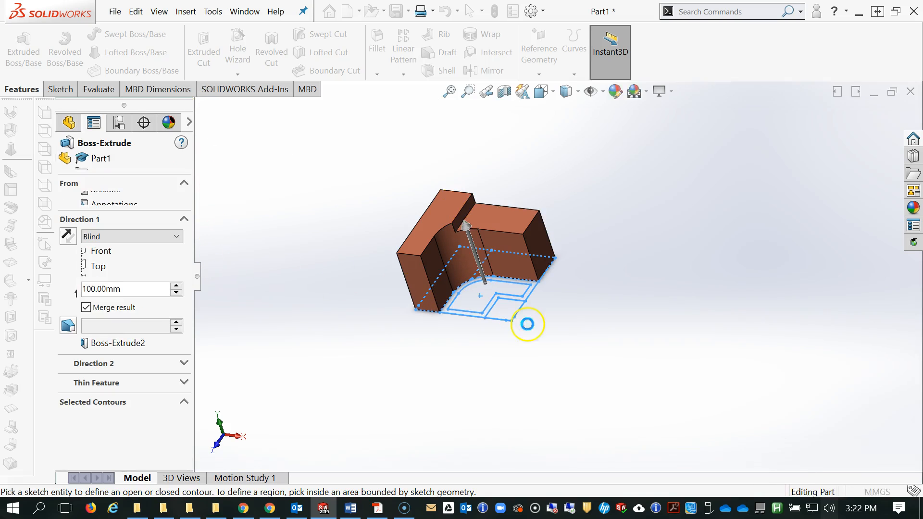
pyautogui.scroll(-5, 528, 323)
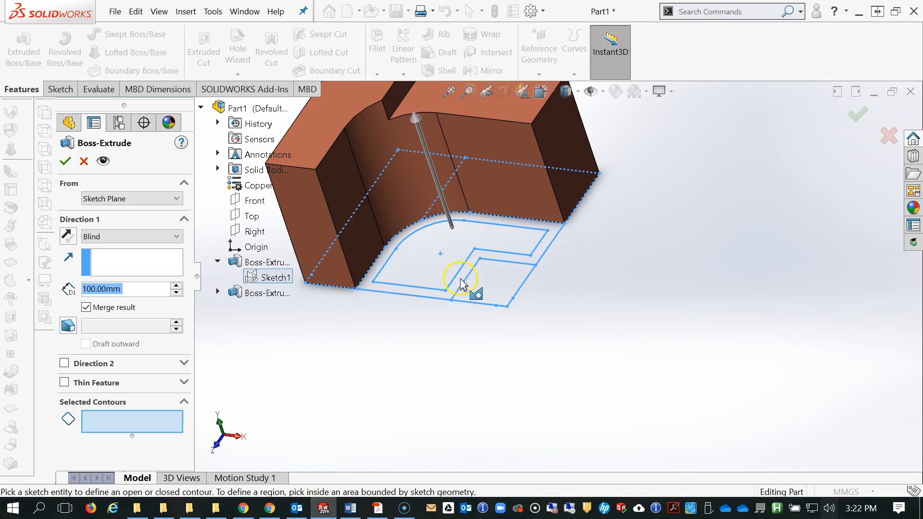
pyautogui.click(360, 288)
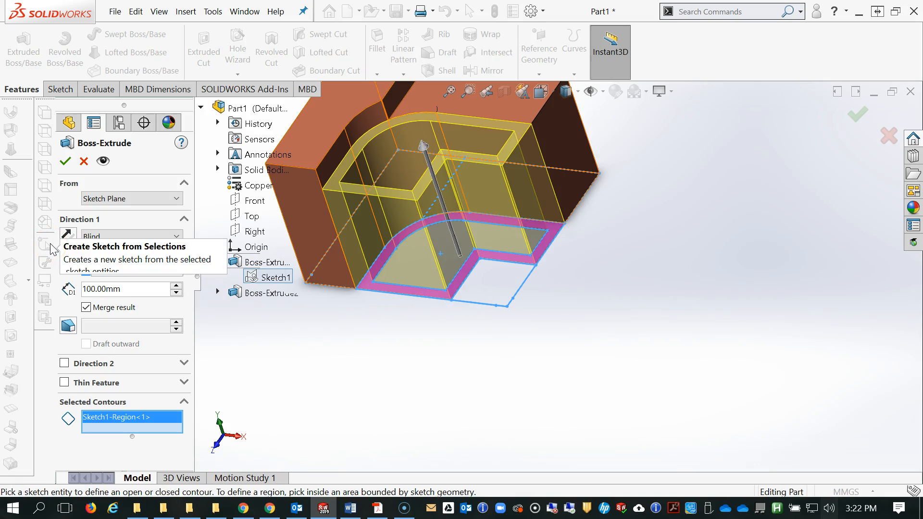
pyautogui.moveTo(135, 285); pyautogui.dragTo(75, 281)
pyautogui.write('40')
pyautogui.press('Return')
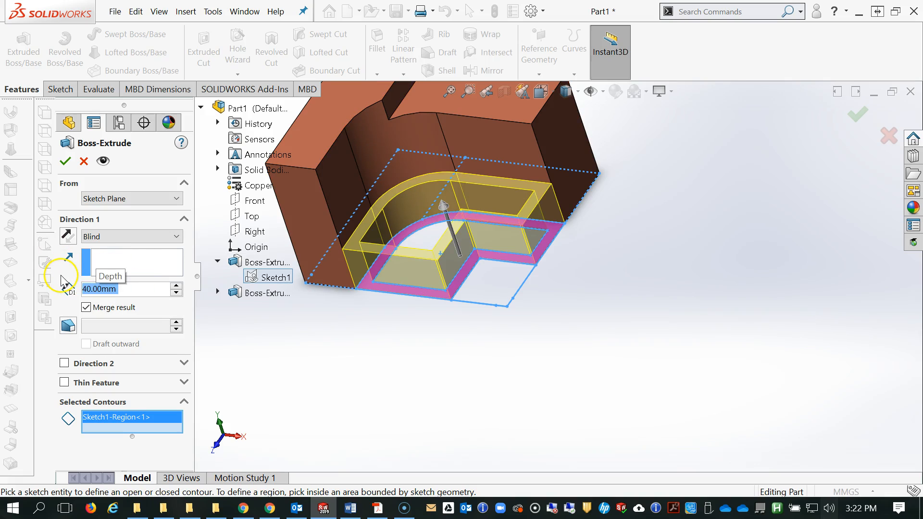
pyautogui.click(64, 161)
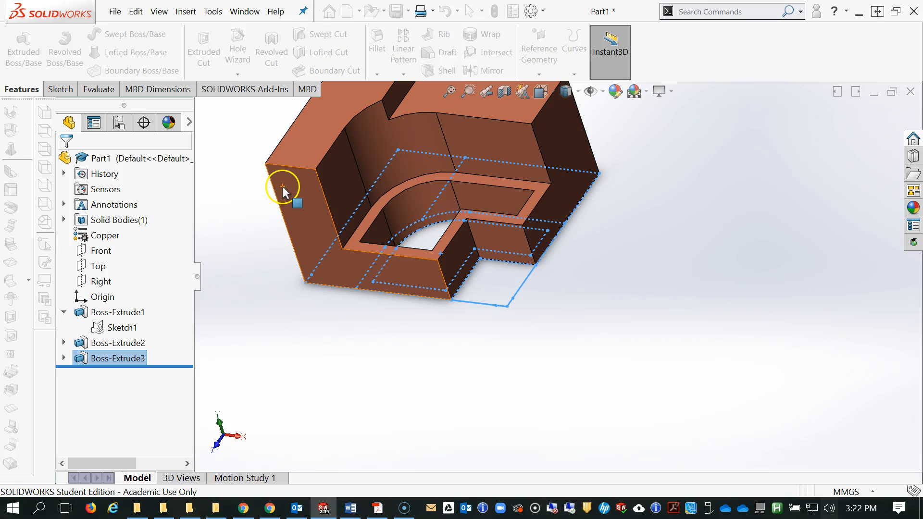
# - Extrude the sketch region inside the pocket wall to a depth of 5 mm as the pocket floor
pyautogui.click(41, 57)
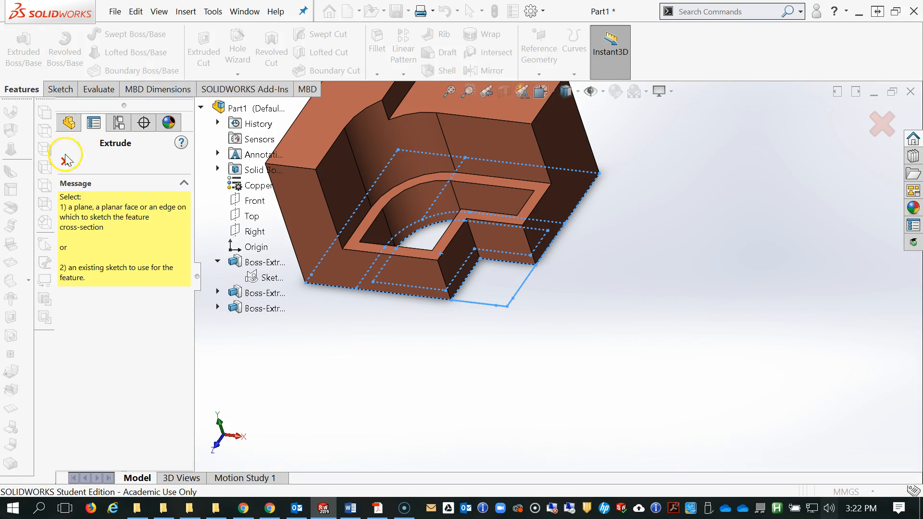
pyautogui.click(272, 278)
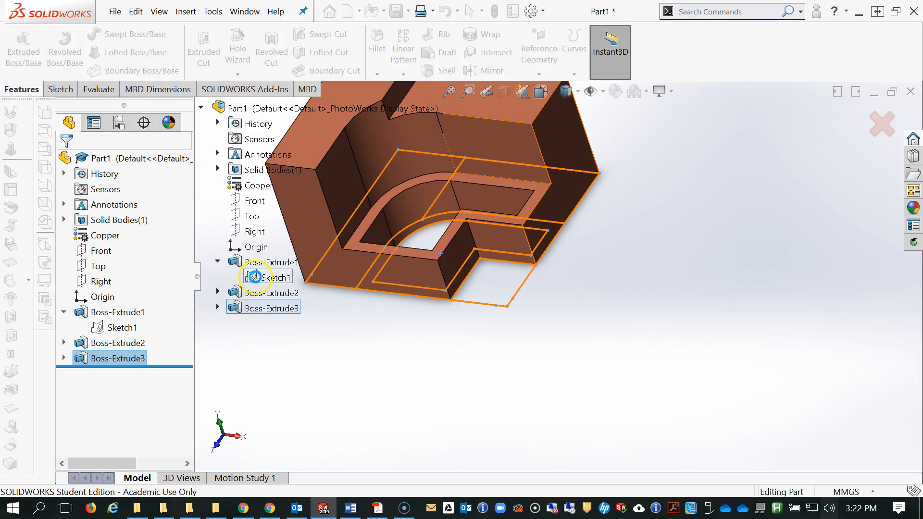
pyautogui.click(431, 239)
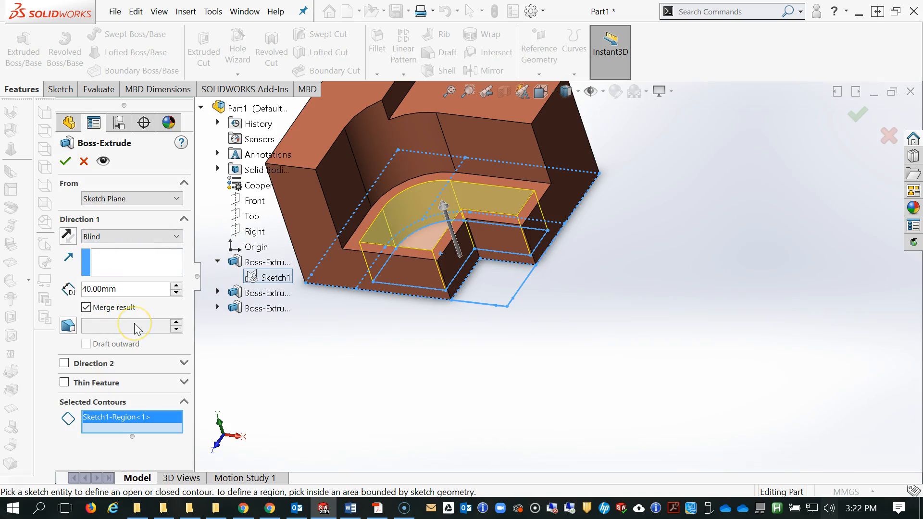
pyautogui.click(83, 288)
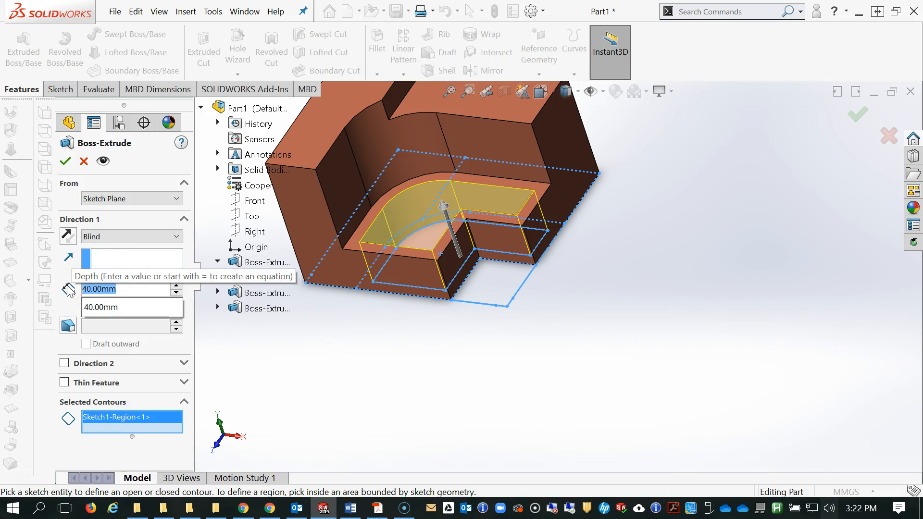
pyautogui.write('5')
pyautogui.press('Return')
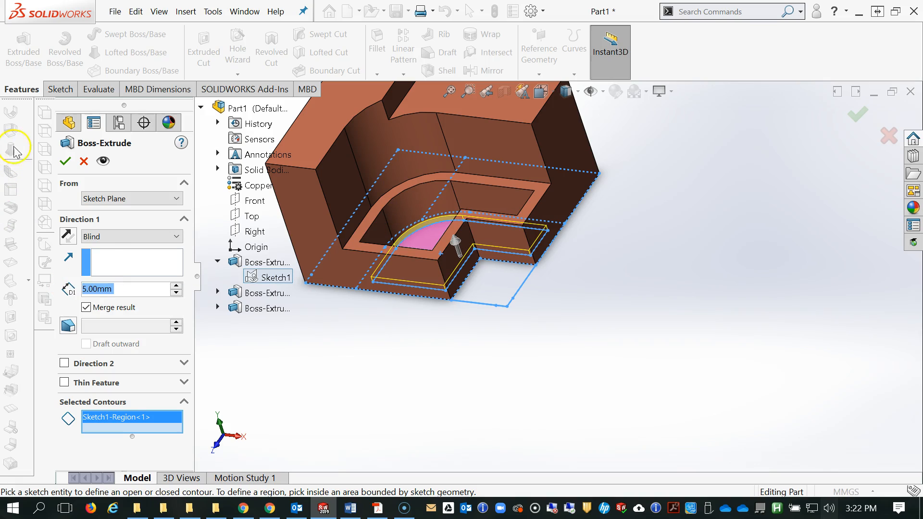
pyautogui.click(70, 161)
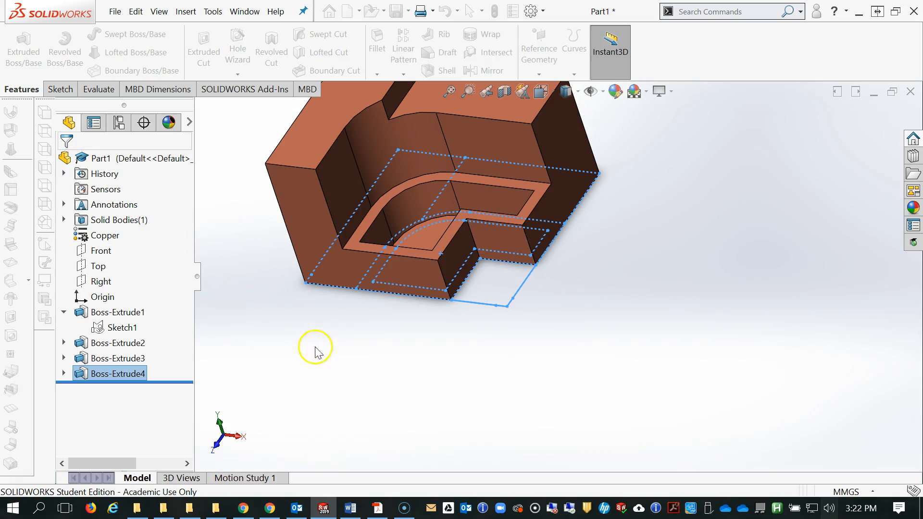
pyautogui.scroll(3, 510, 307)
pyautogui.moveTo(501, 289); pyautogui.dragTo(495, 239, button='middle')
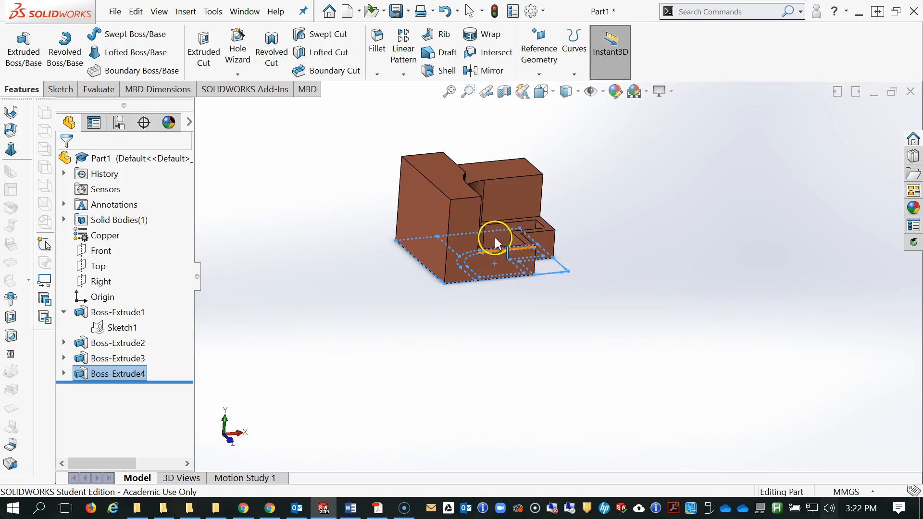
# - Start a sketch on the corner notch's vertical face that is parallel to the part's side, and view it straight on
pyautogui.moveTo(547, 261); pyautogui.dragTo(550, 191, button='middle')
pyautogui.moveTo(511, 320); pyautogui.dragTo(469, 272, button='middle')
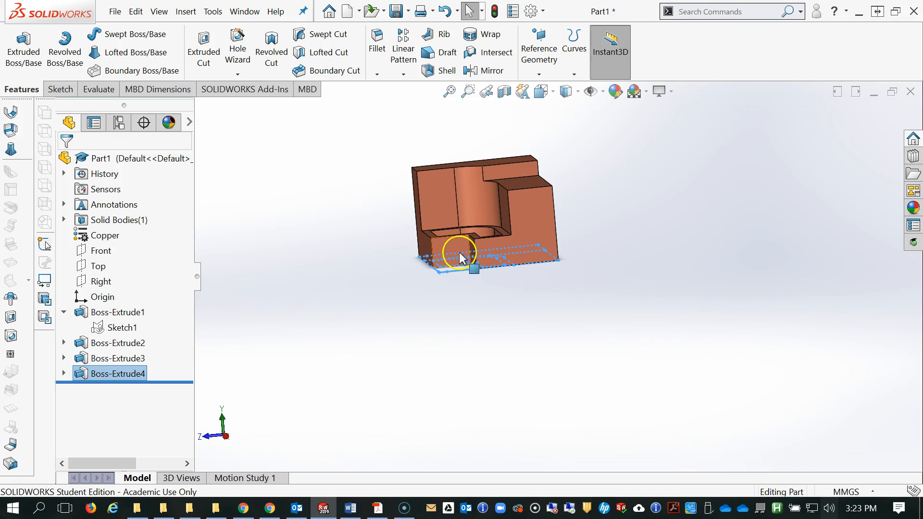
pyautogui.click(59, 90)
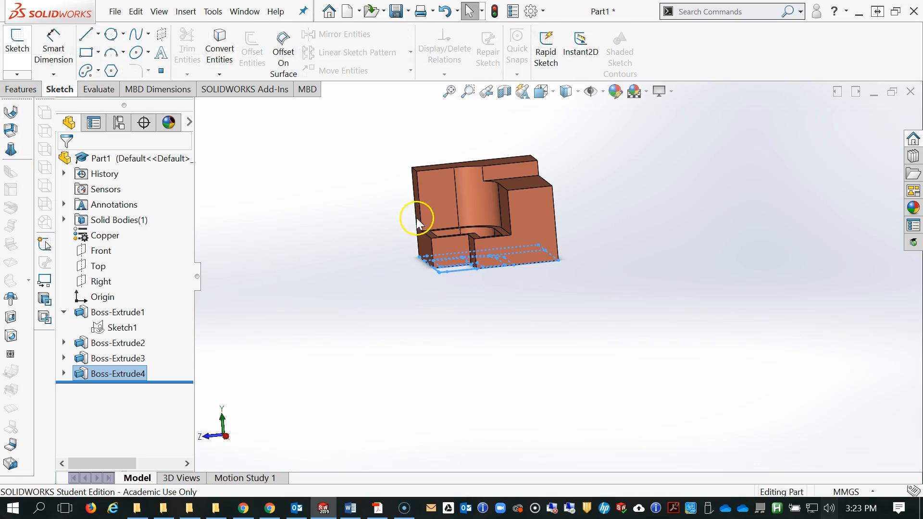
pyautogui.click(455, 244)
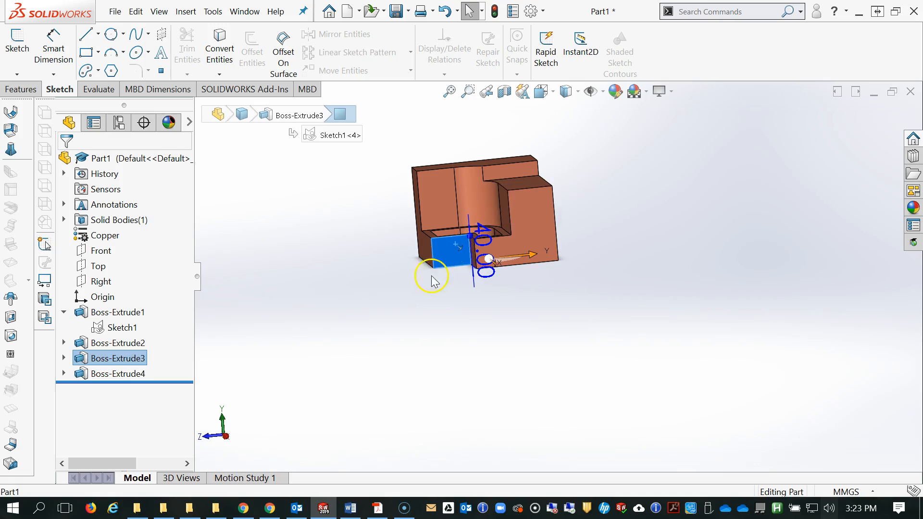
pyautogui.click(17, 42)
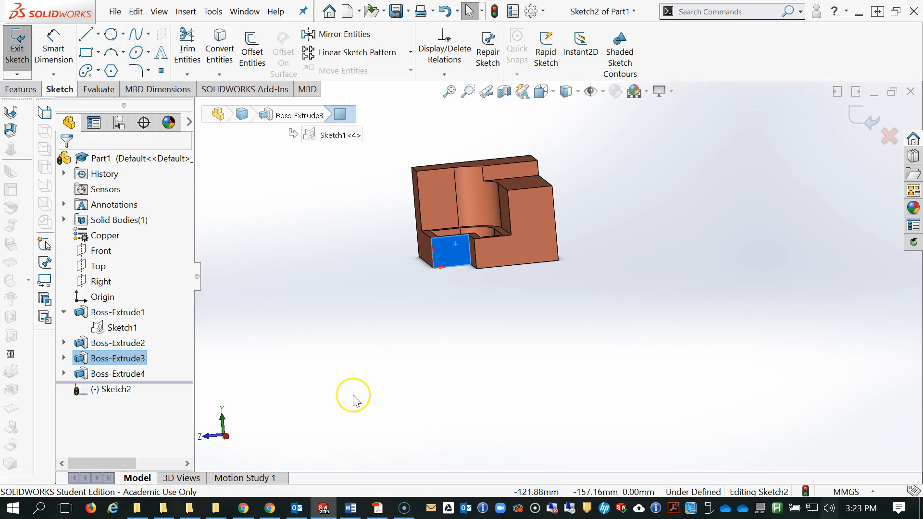
pyautogui.hotkey('ctrl', '8')
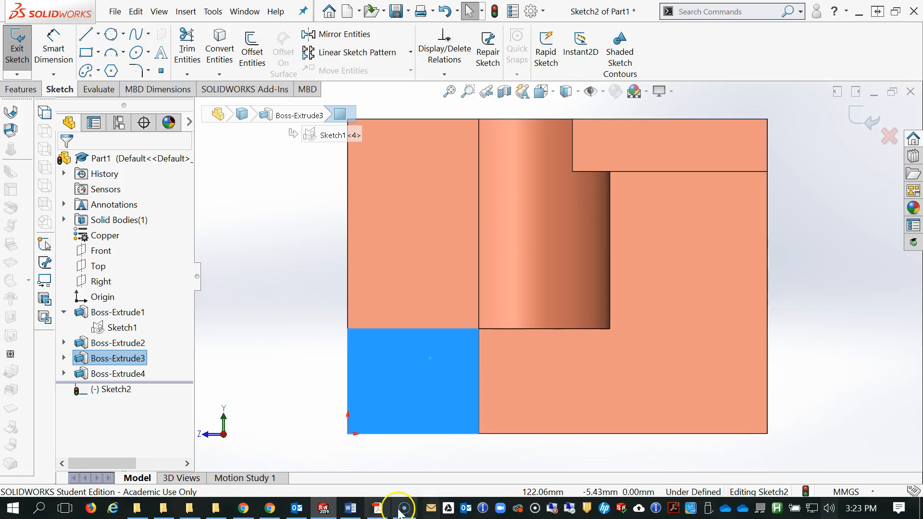
# - Consult the corner arc in the Interpreting Drawings PDF, and sketch a circle of about 40 mm radius centred on the notch face's lower edge
pyautogui.click(378, 508)
pyautogui.scroll(-15, 491, 365)
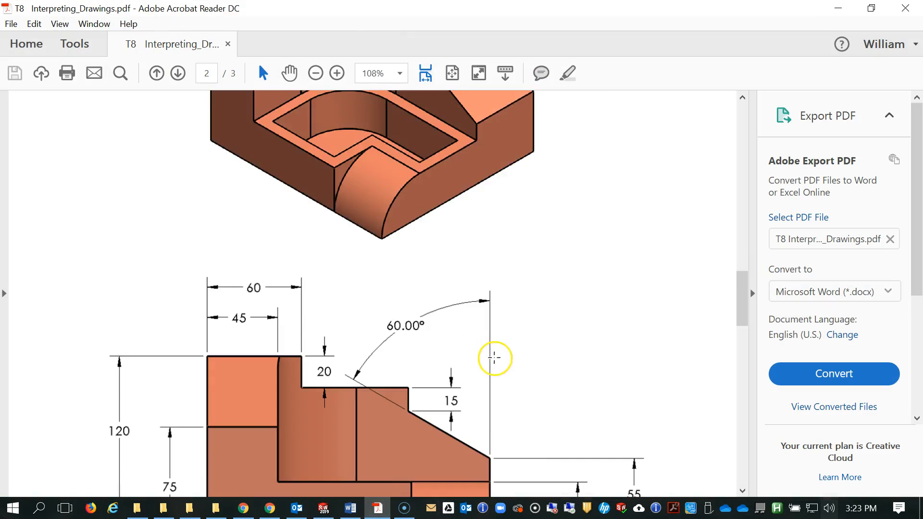
pyautogui.scroll(-5, 487, 378)
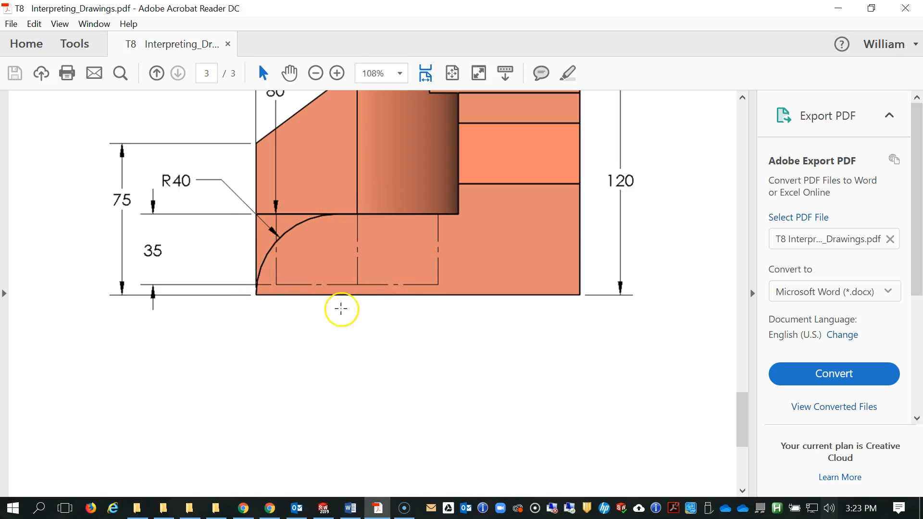
pyautogui.click(842, 14)
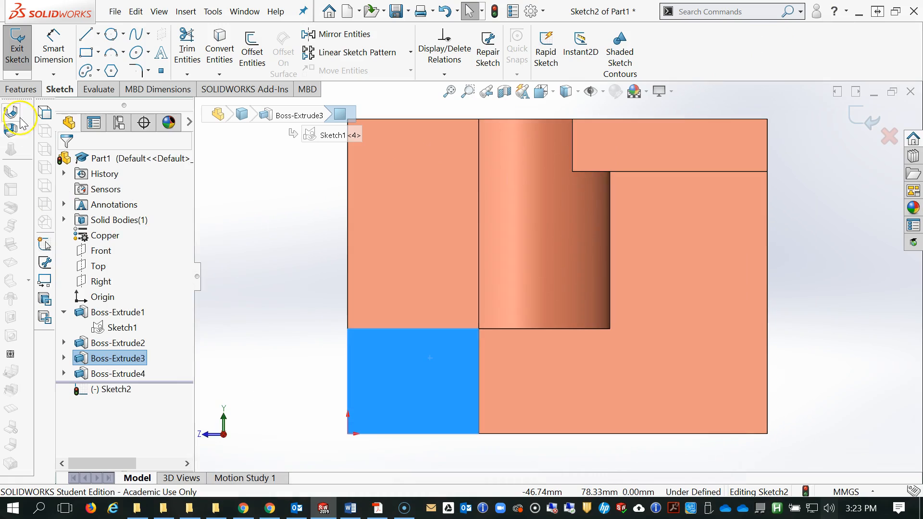
pyautogui.click(123, 34)
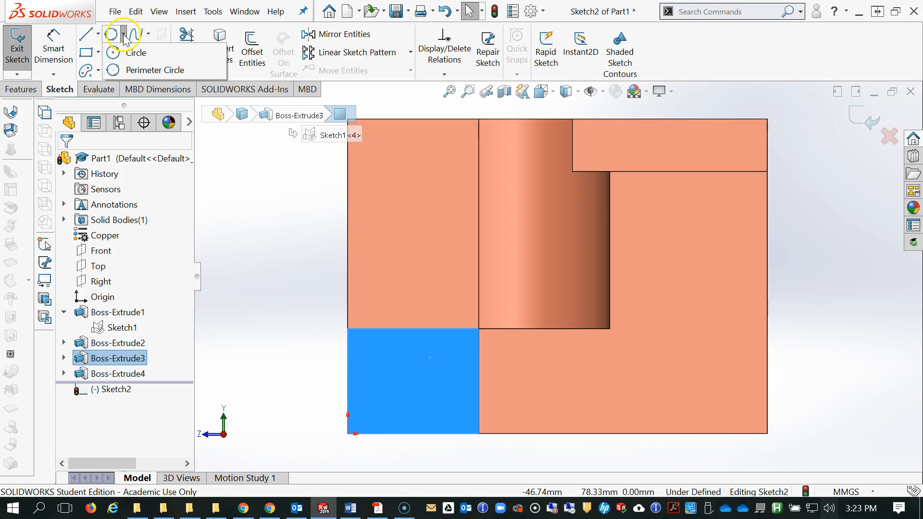
pyautogui.click(110, 56)
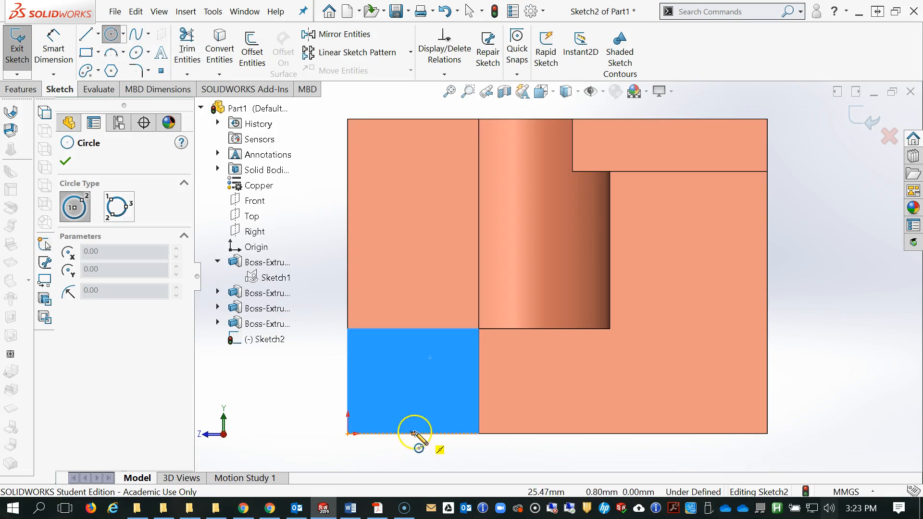
pyautogui.click(448, 433)
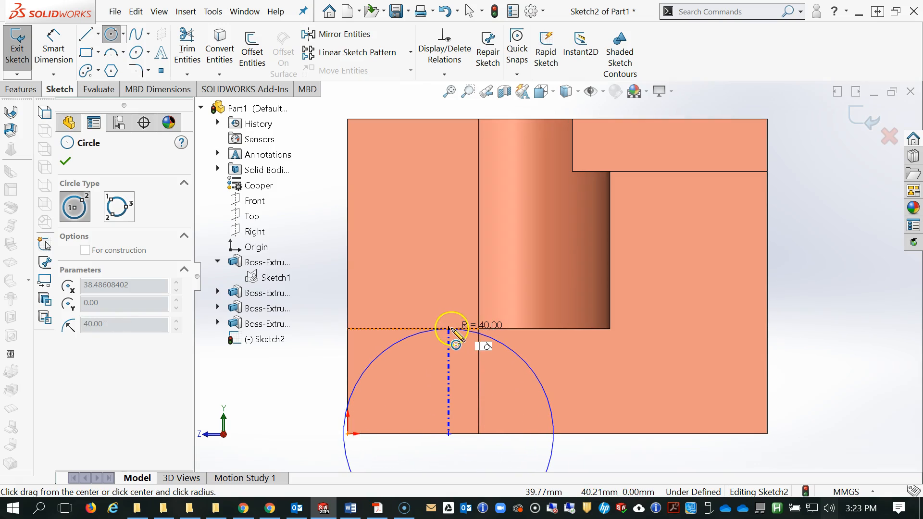
pyautogui.click(450, 329)
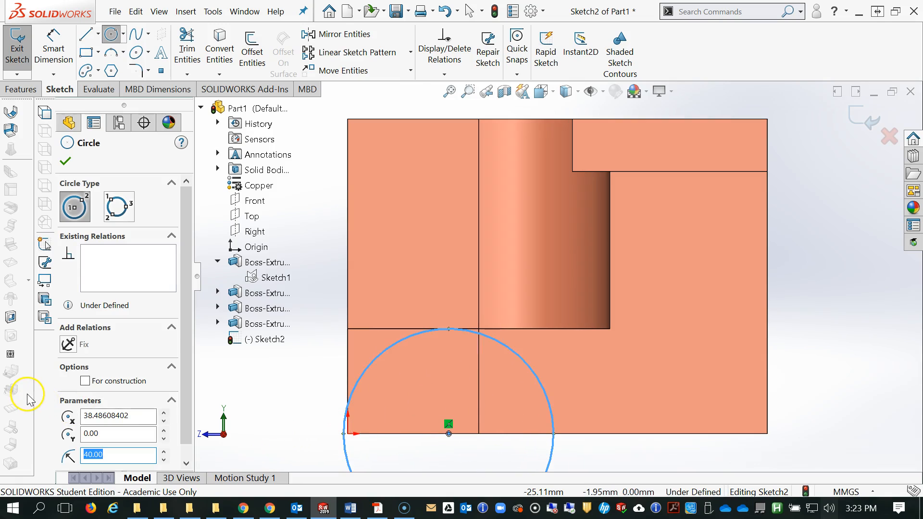
pyautogui.press('Escape')
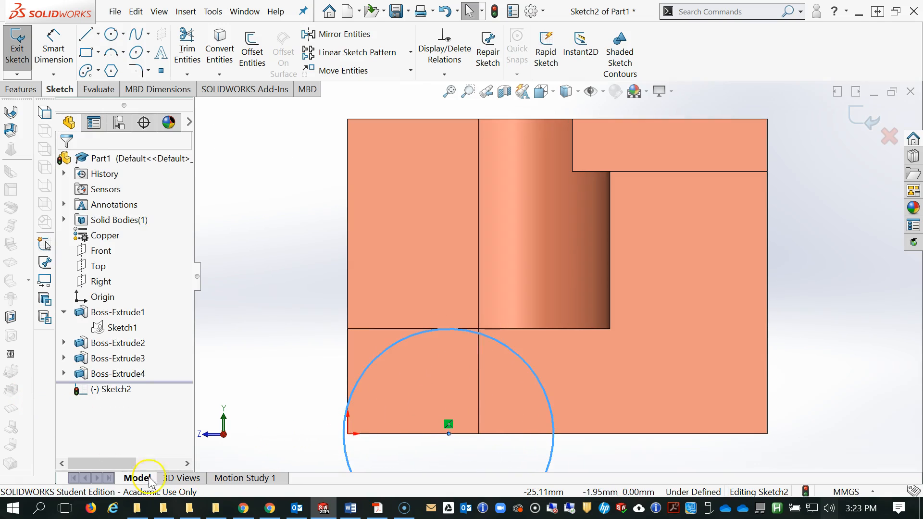
# - Make the circle coincident with the part origin at the notch face's lower outer corner
pyautogui.click(344, 440)
pyautogui.click(358, 449)
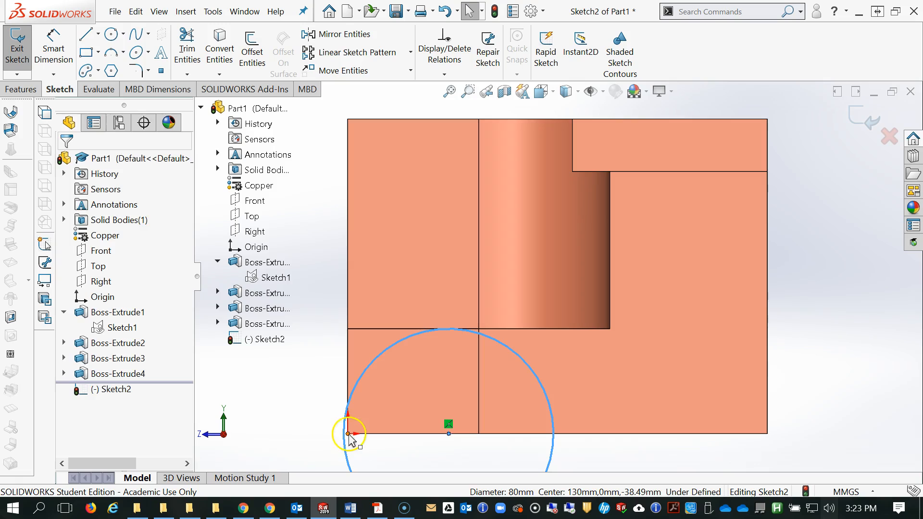
pyautogui.keyDown('ctrl'); pyautogui.click(348, 437); pyautogui.keyUp('ctrl')
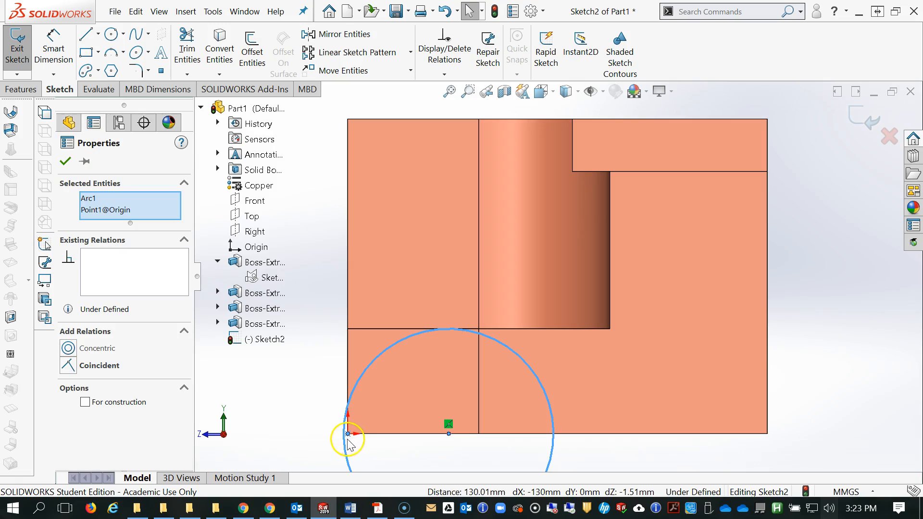
pyautogui.click(69, 367)
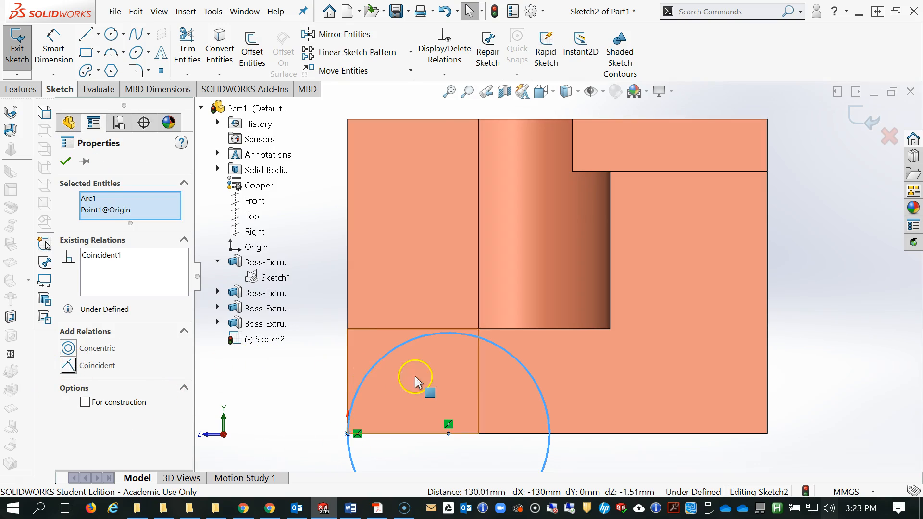
pyautogui.scroll(-3, 424, 380)
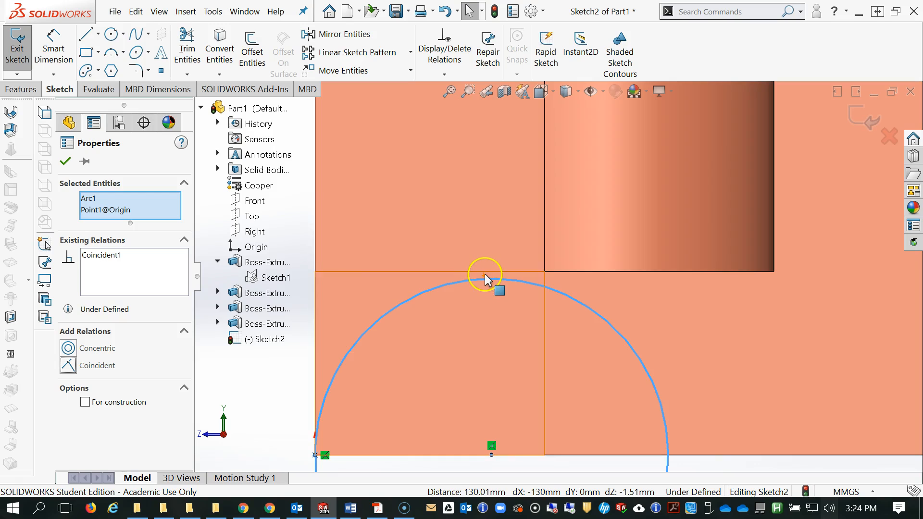
pyautogui.press('Escape')
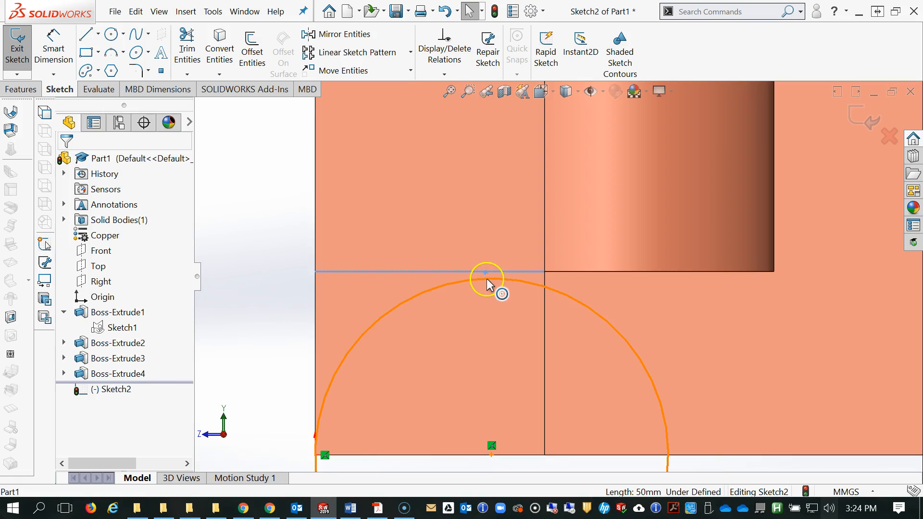
# - Make the circle tangent to the notch face's upper edge
pyautogui.click(486, 278)
pyautogui.keyDown('ctrl'); pyautogui.click(486, 273); pyautogui.keyUp('ctrl')
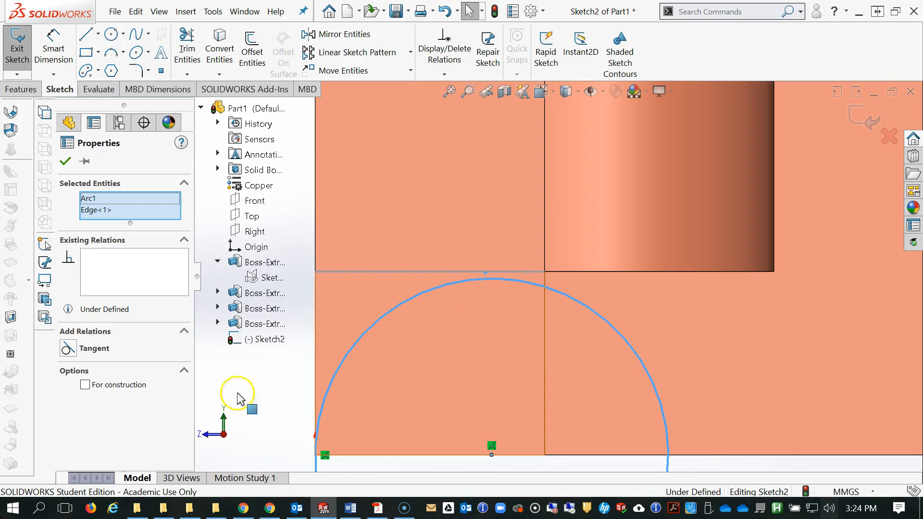
pyautogui.click(74, 346)
pyautogui.scroll(3, 350, 402)
pyautogui.scroll(-2, 481, 355)
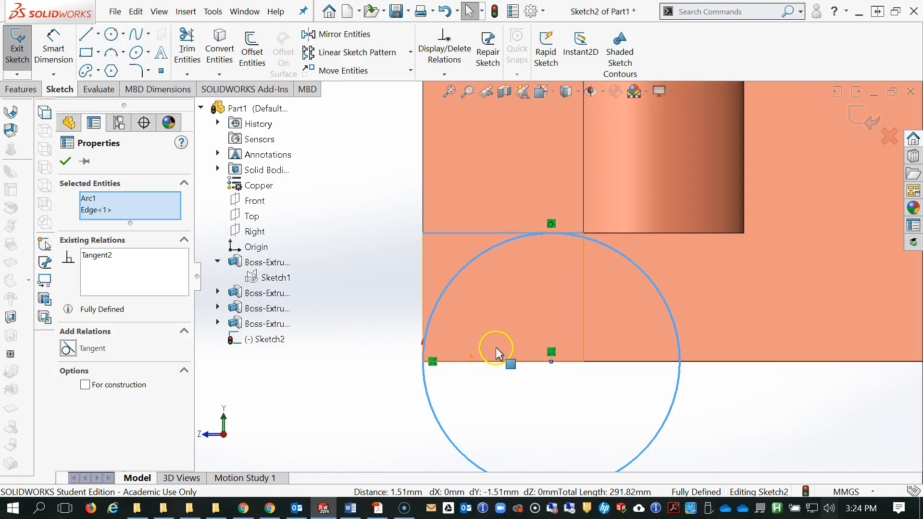
pyautogui.scroll(-2, 573, 247)
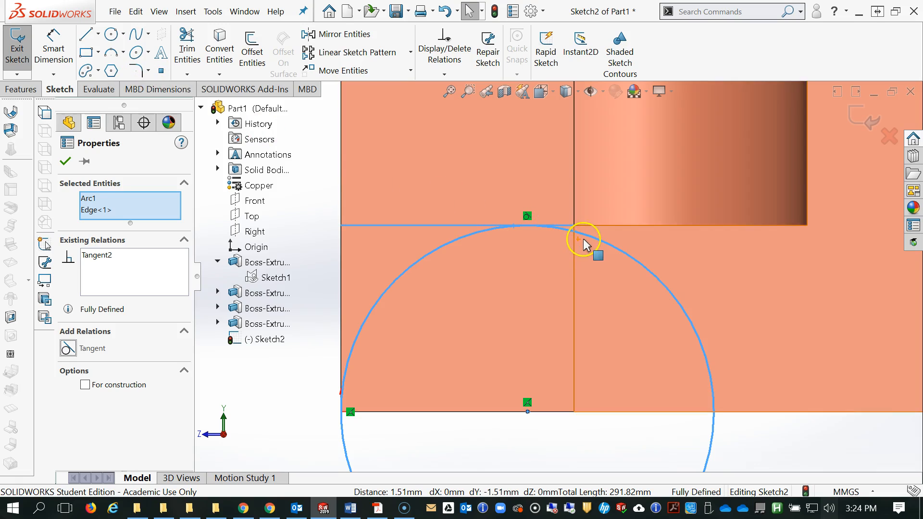
pyautogui.moveTo(635, 268)
pyautogui.mouseDown(button='middle')
pyautogui.moveTo(632, 322)
pyautogui.moveTo(632, 311)
pyautogui.mouseUp(button='middle')
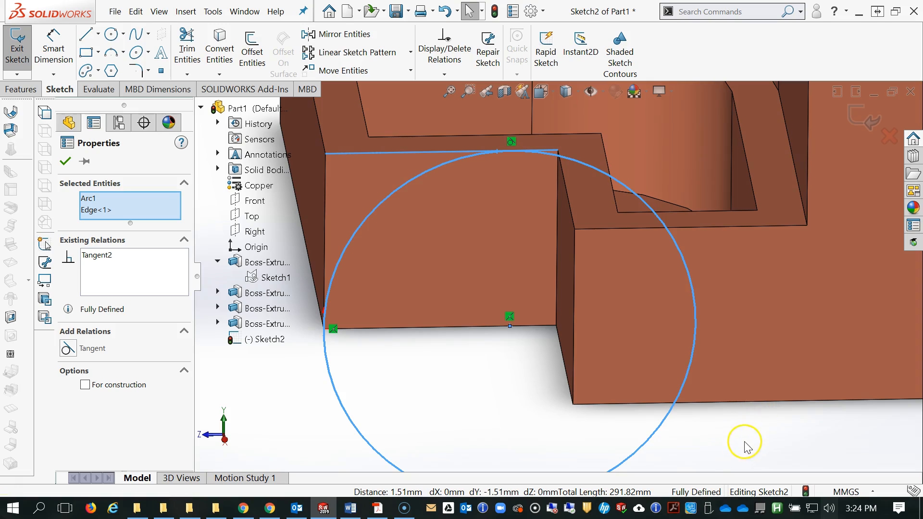
pyautogui.moveTo(468, 409); pyautogui.dragTo(449, 283, button='right')
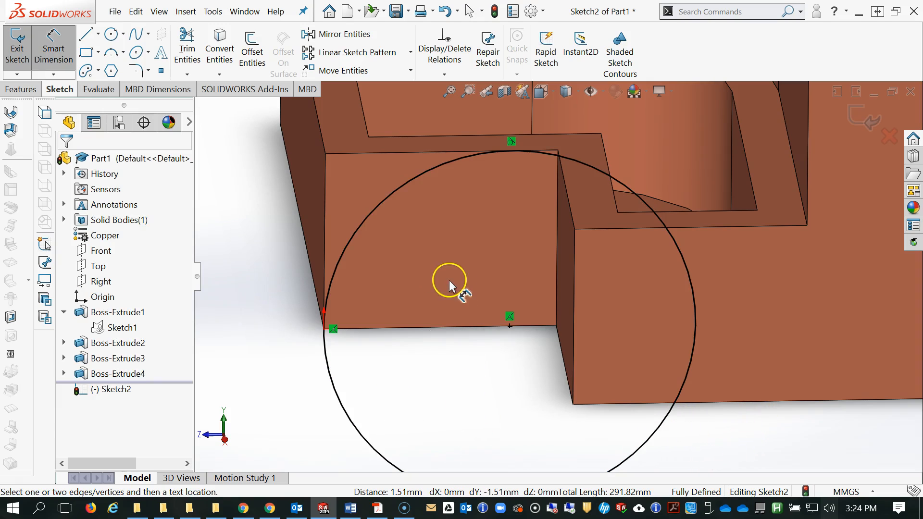
pyautogui.click(360, 212)
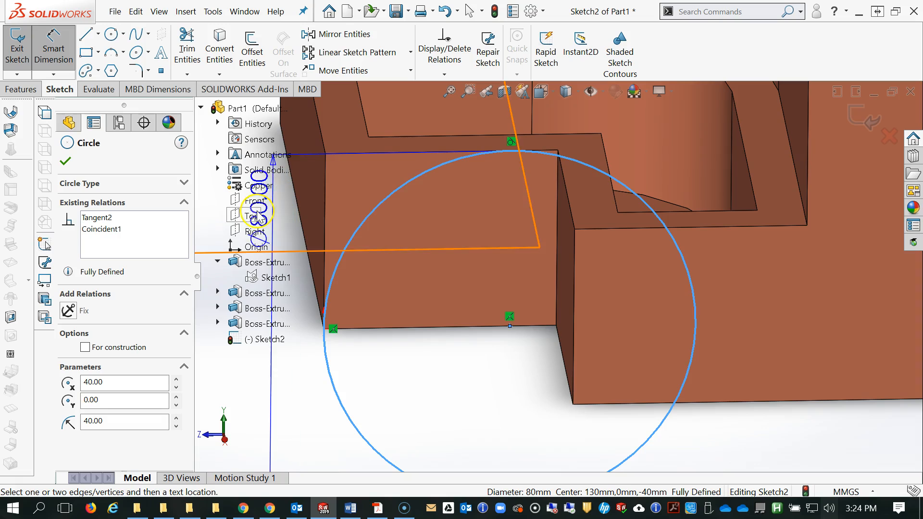
pyautogui.click(275, 277)
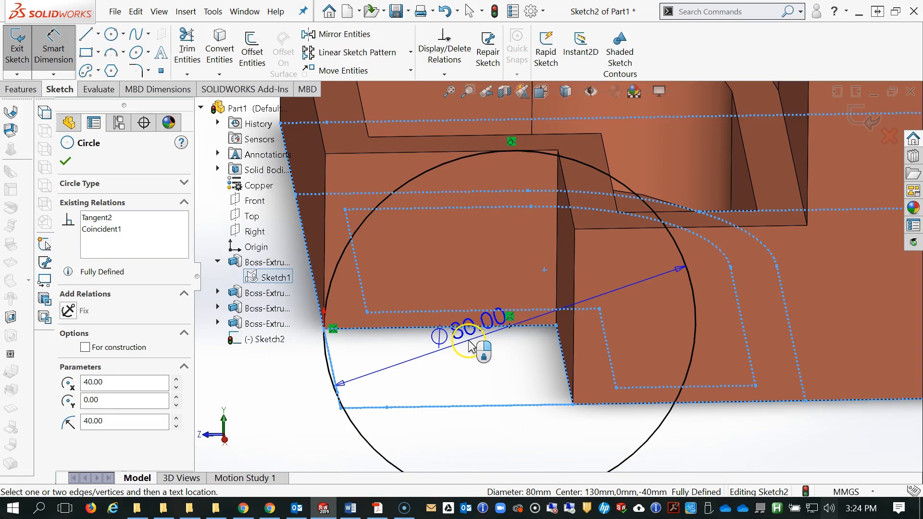
pyautogui.press('Escape')
# - Examine where the circle meets the notch face's upper edge and inner corner
pyautogui.moveTo(583, 212)
pyautogui.mouseDown(button='middle')
pyautogui.moveTo(583, 264)
pyautogui.moveTo(568, 140)
pyautogui.mouseUp(button='middle')
pyautogui.hotkey('ctrl', '8')
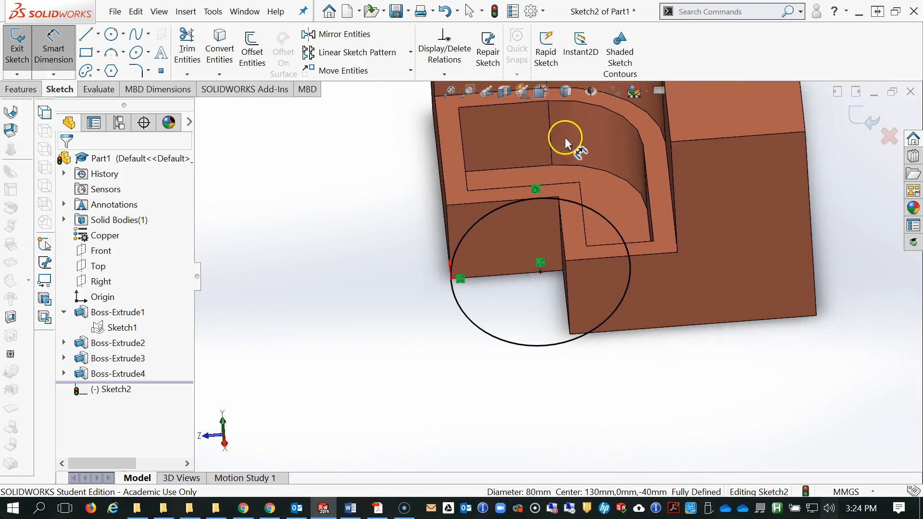
pyautogui.scroll(-5, 565, 140)
pyautogui.moveTo(549, 222); pyautogui.dragTo(546, 268, button='middle')
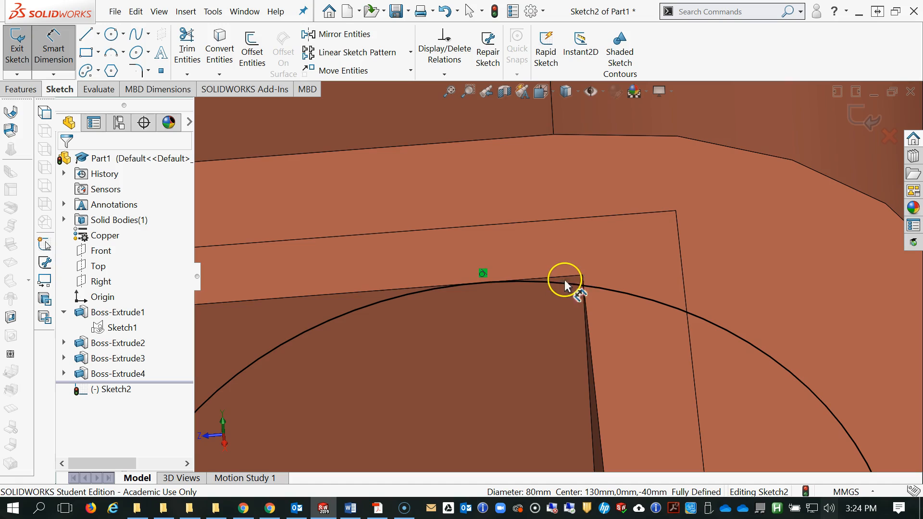
pyautogui.scroll(5, 582, 313)
pyautogui.moveTo(577, 345)
pyautogui.mouseDown(button='middle')
pyautogui.moveTo(548, 351)
pyautogui.moveTo(569, 346)
pyautogui.moveTo(577, 391)
pyautogui.moveTo(614, 402)
pyautogui.moveTo(578, 358)
pyautogui.mouseUp(button='middle')
pyautogui.moveTo(314, 337); pyautogui.dragTo(313, 306, button='right')
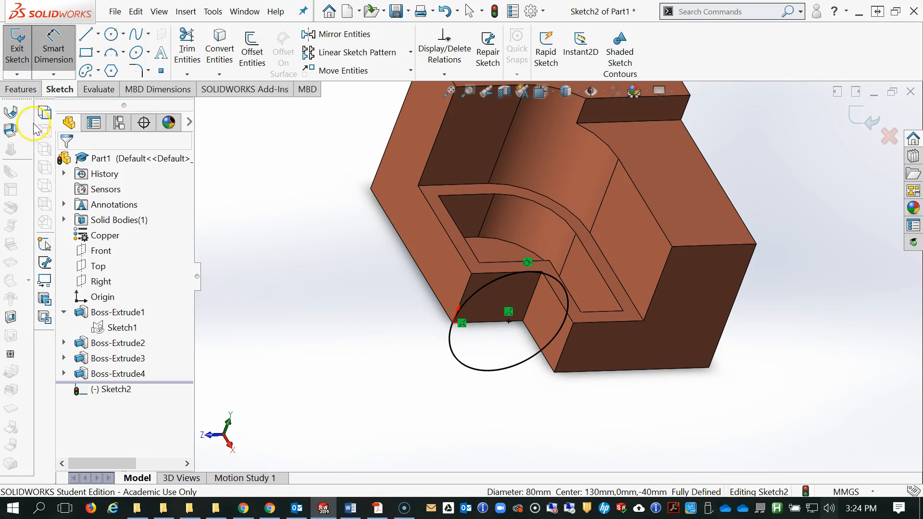
# - Exit the circle sketch and open the first extrusion's base profile sketch for editing
pyautogui.click(17, 48)
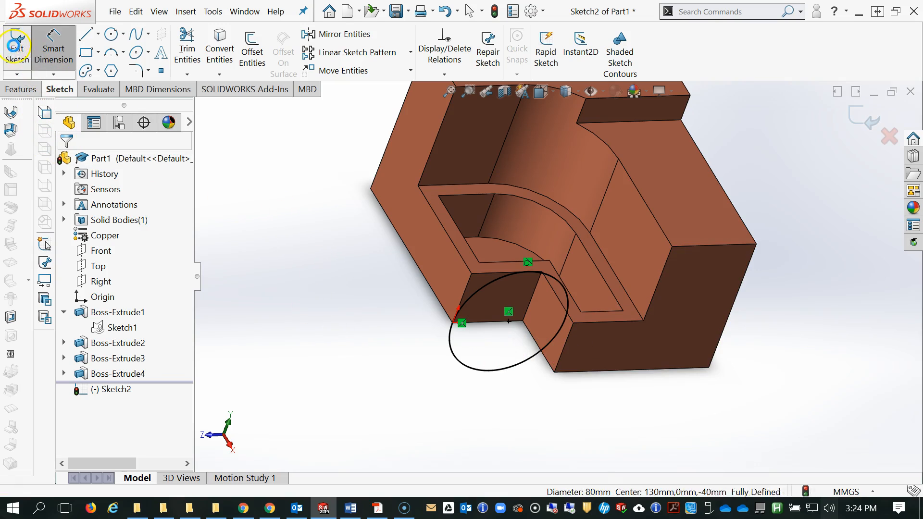
pyautogui.click(100, 326)
pyautogui.click(109, 291)
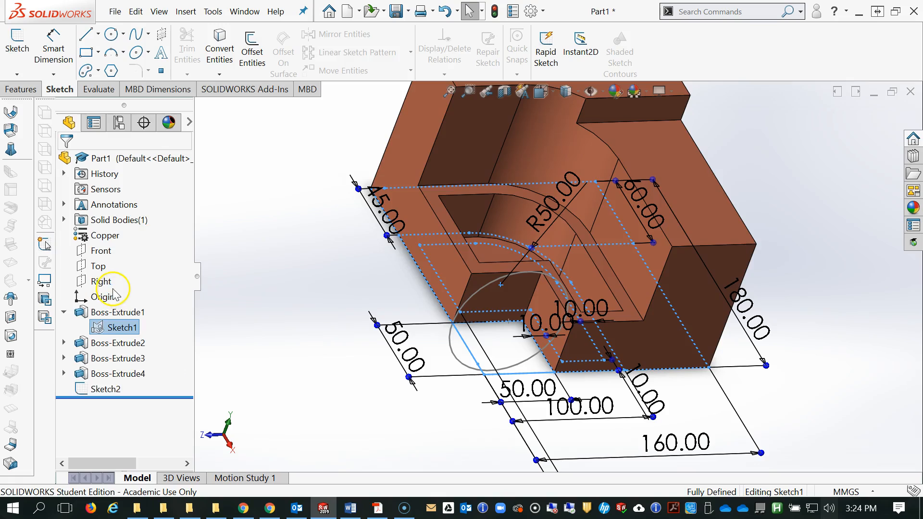
# - Set the distance from the corner notch's horizontal line to the profile's bottom edge to 40 mm
pyautogui.moveTo(528, 374)
pyautogui.mouseDown(button='middle')
pyautogui.moveTo(505, 377)
pyautogui.moveTo(587, 439)
pyautogui.moveTo(548, 509)
pyautogui.moveTo(535, 515)
pyautogui.mouseUp(button='middle')
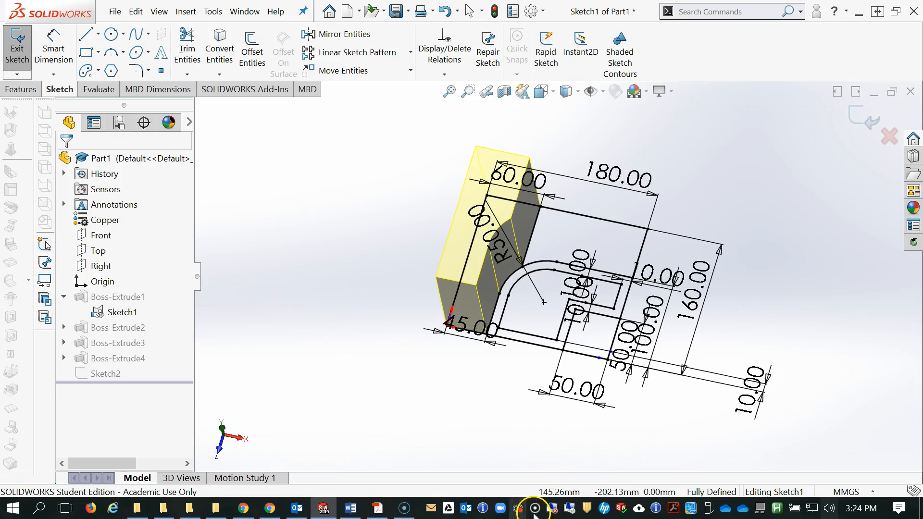
pyautogui.scroll(-5, 601, 337)
pyautogui.click(651, 371)
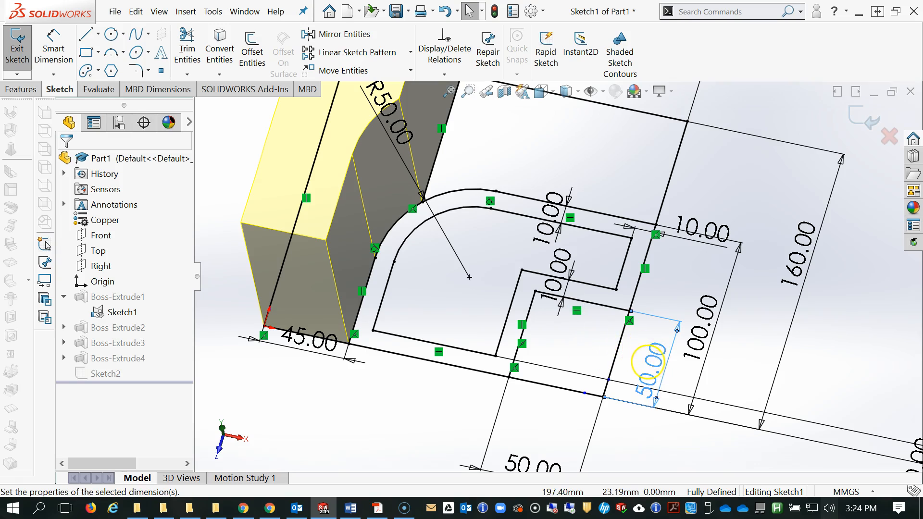
pyautogui.doubleClick(651, 362)
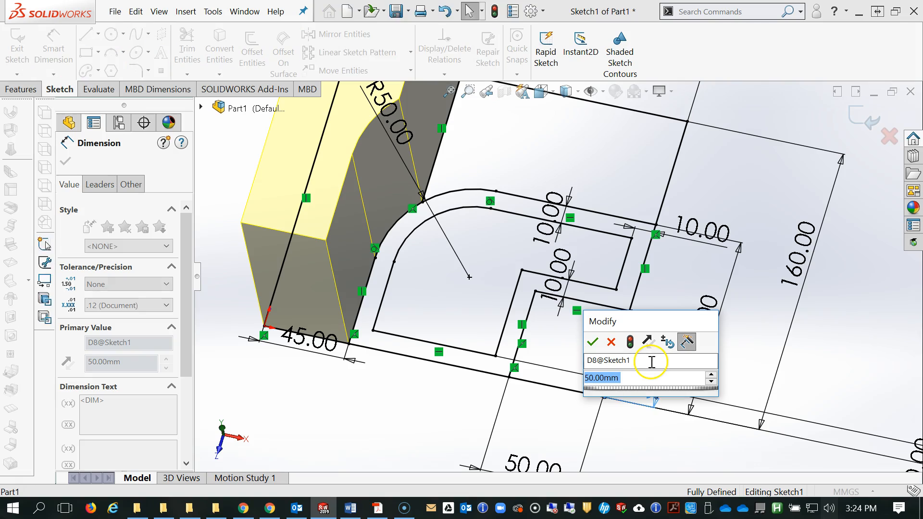
pyautogui.write('4')
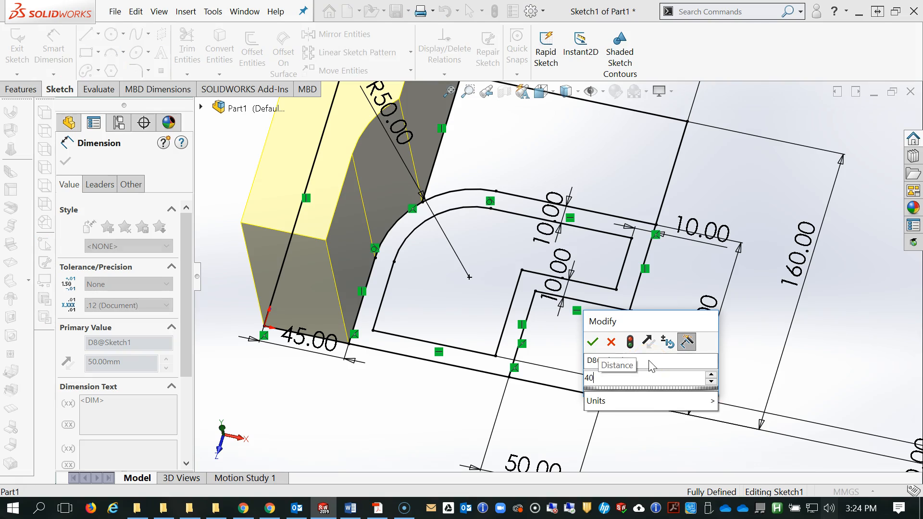
pyautogui.write('0')
pyautogui.press('Return')
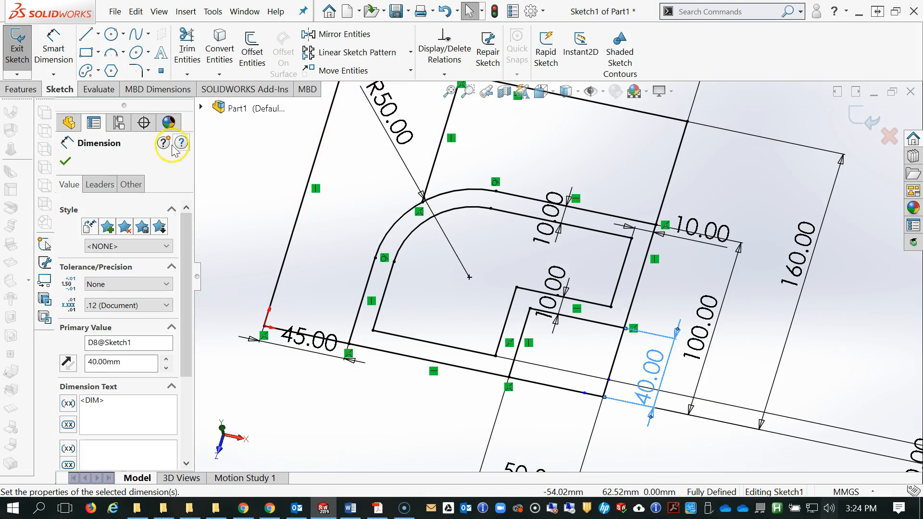
# - Finish editing the first extrusion's base profile sketch and reopen the circle sketch for editing
pyautogui.click(66, 161)
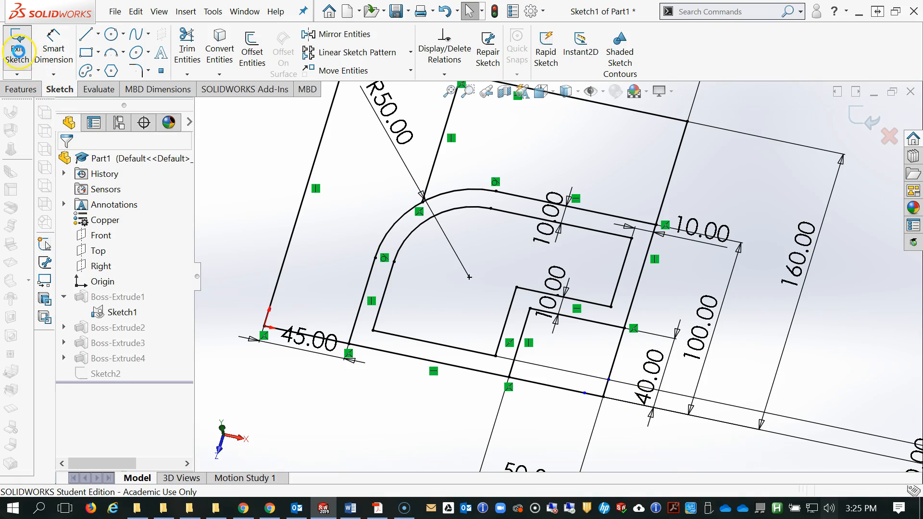
pyautogui.click(17, 48)
pyautogui.moveTo(540, 362); pyautogui.dragTo(475, 293, button='middle')
pyautogui.scroll(-3, 500, 265)
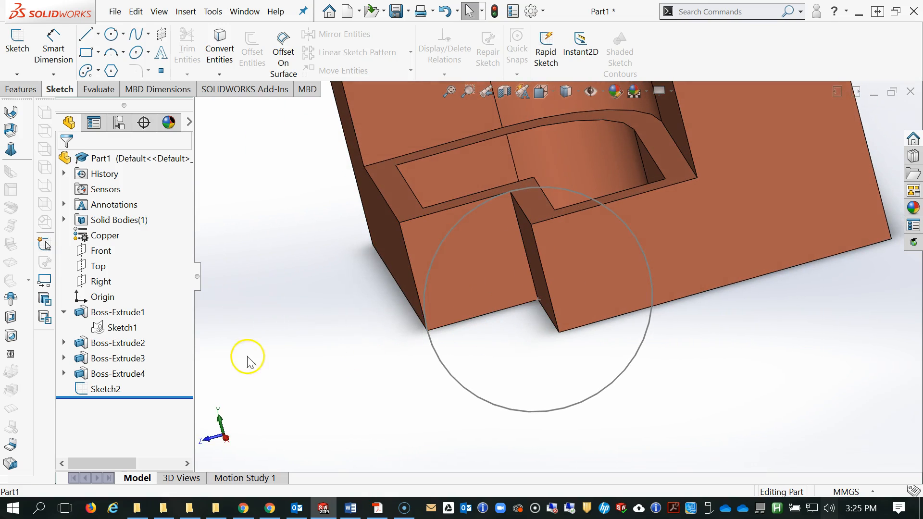
pyautogui.click(93, 394)
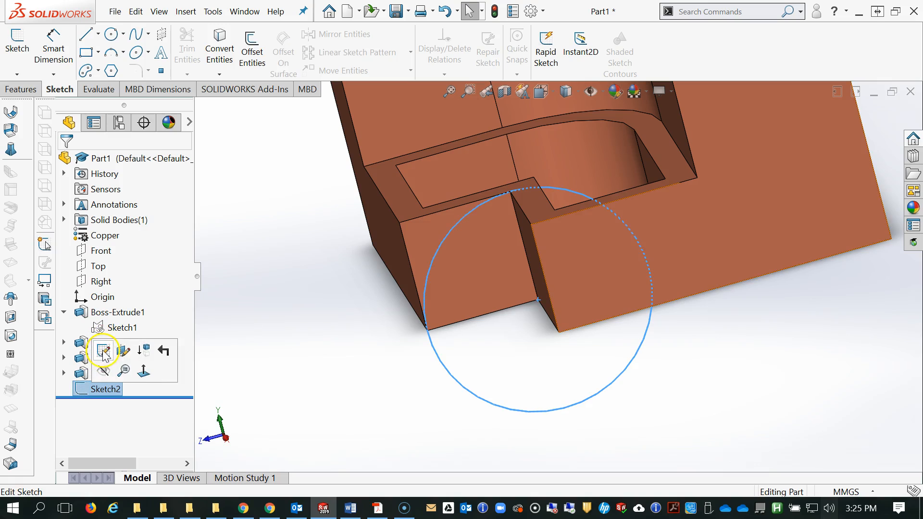
pyautogui.click(102, 354)
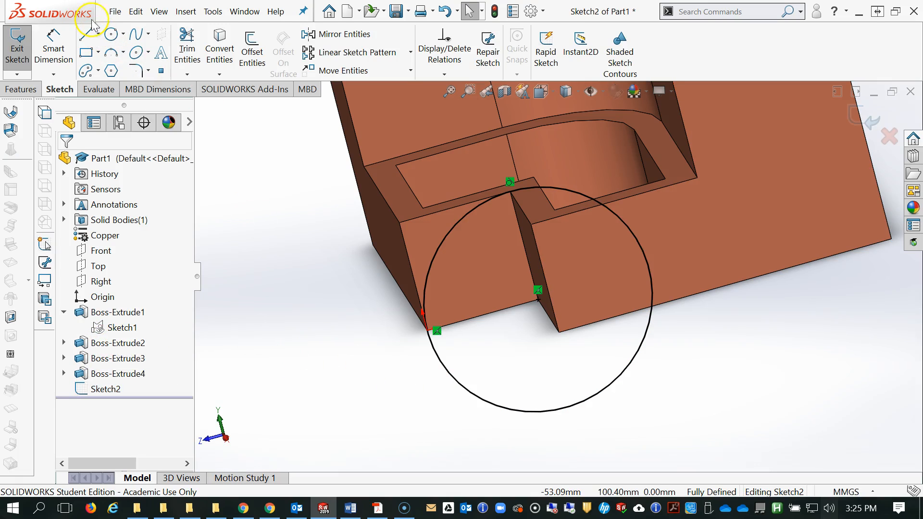
# - Convert the notch face's inner vertical edge and bottom edge into sketch lines in the circle sketch
pyautogui.click(218, 48)
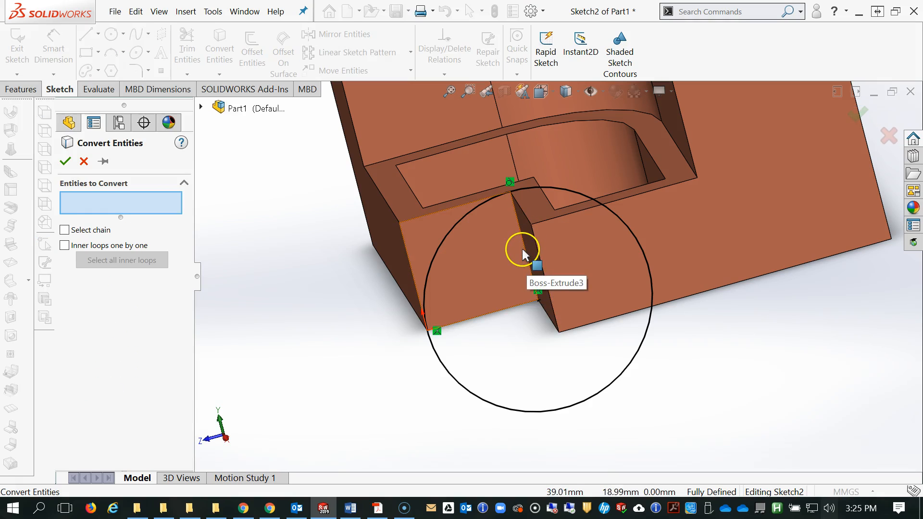
pyautogui.click(525, 250)
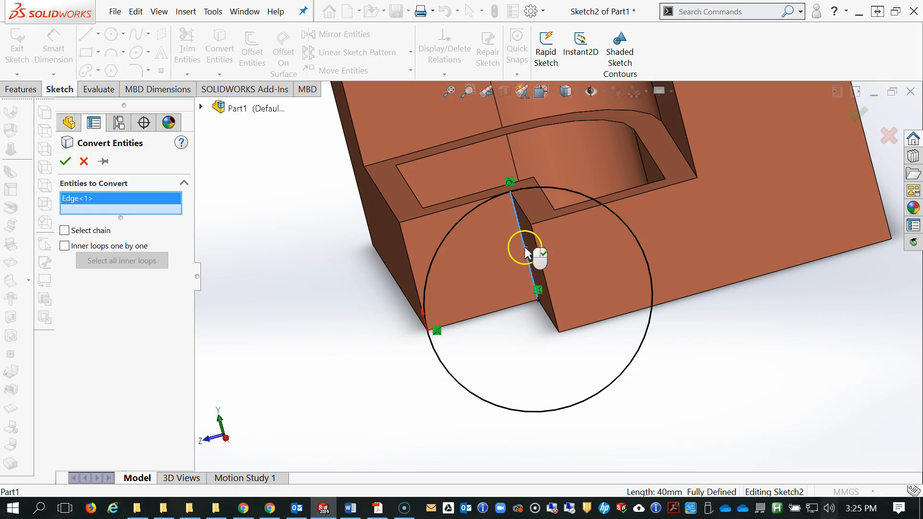
pyautogui.click(506, 314)
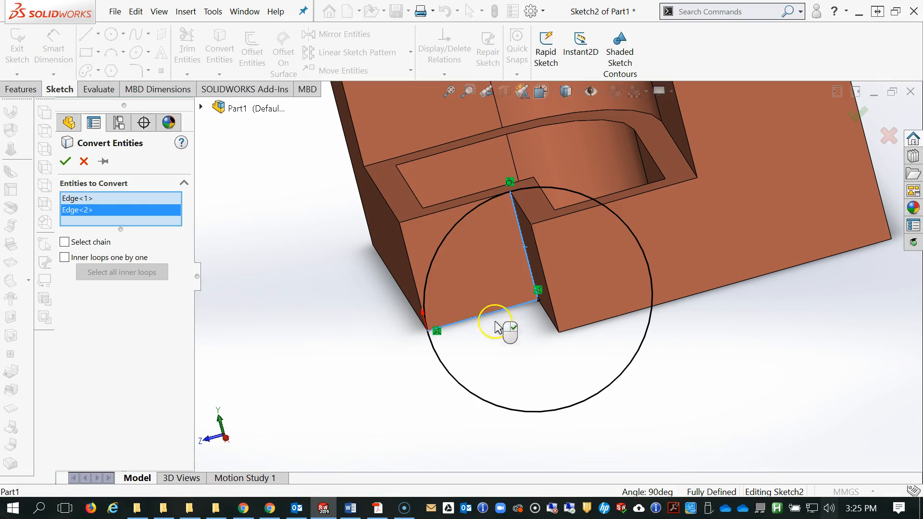
pyautogui.click(66, 162)
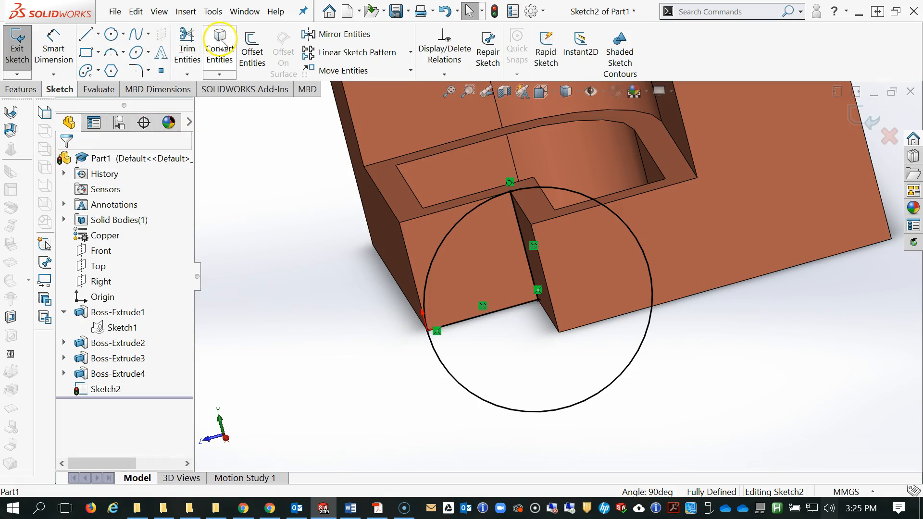
# - Trim away the circle outside the notch face, leaving a closed quarter-circle profile, and exit the sketch
pyautogui.click(187, 48)
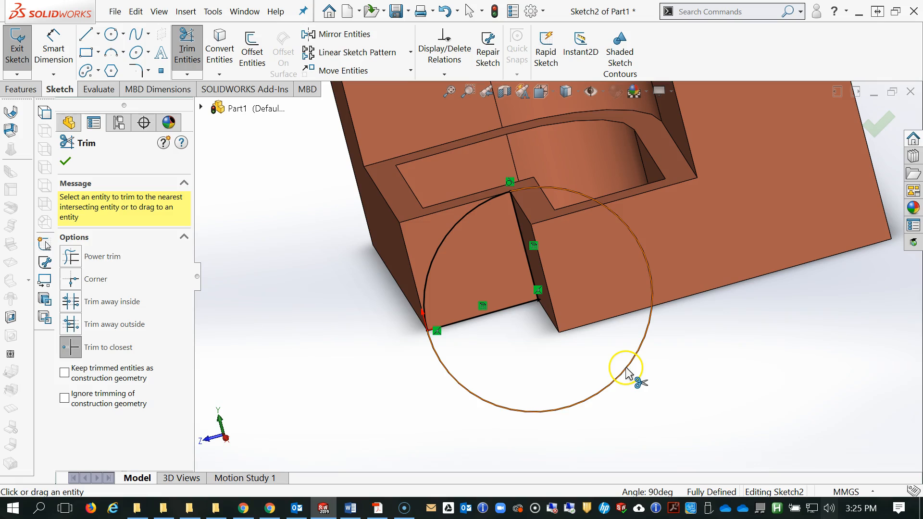
pyautogui.click(627, 372)
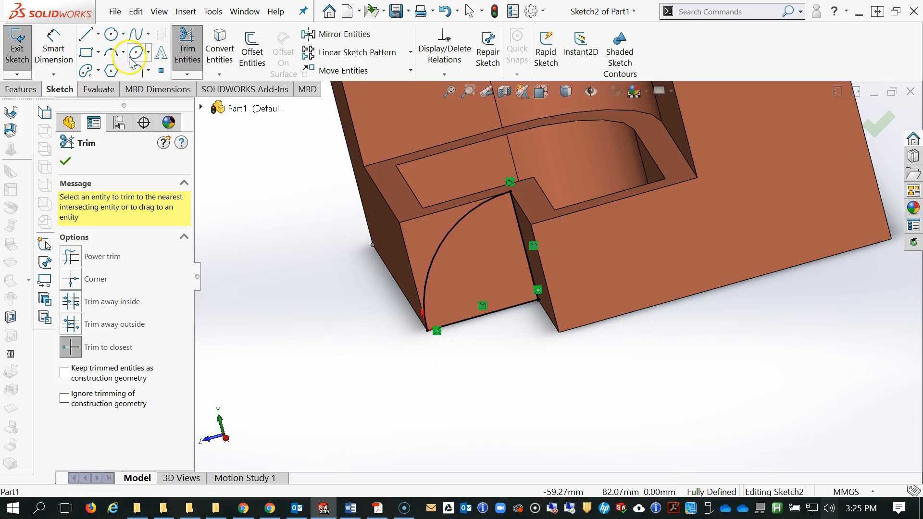
pyautogui.click(17, 47)
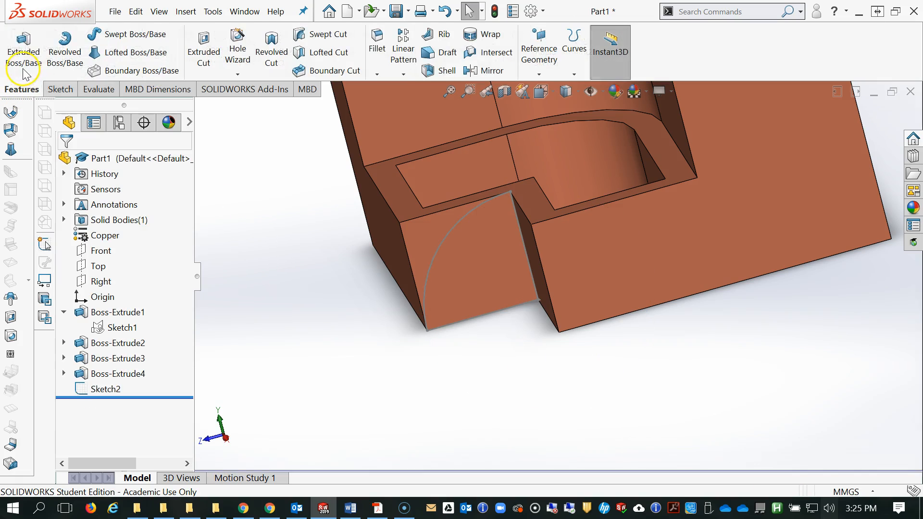
# - Extrude the quarter-circle sketch Up To Surface, ending at the part's large outer face beside the notch, with the result merged
pyautogui.click(21, 46)
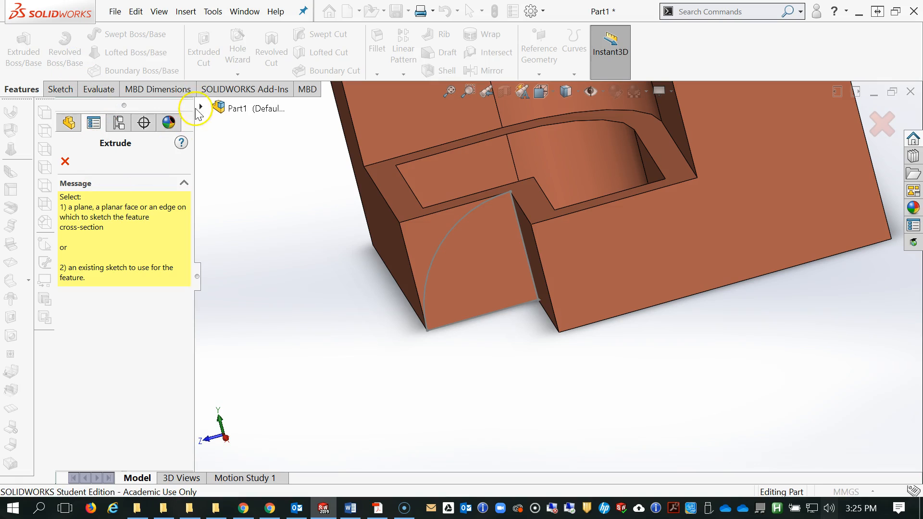
pyautogui.click(201, 107)
pyautogui.click(243, 323)
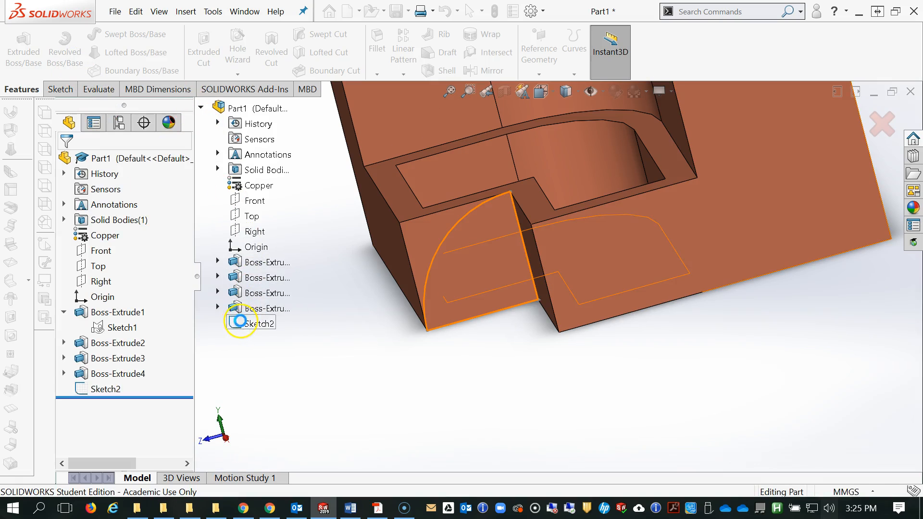
pyautogui.click(141, 241)
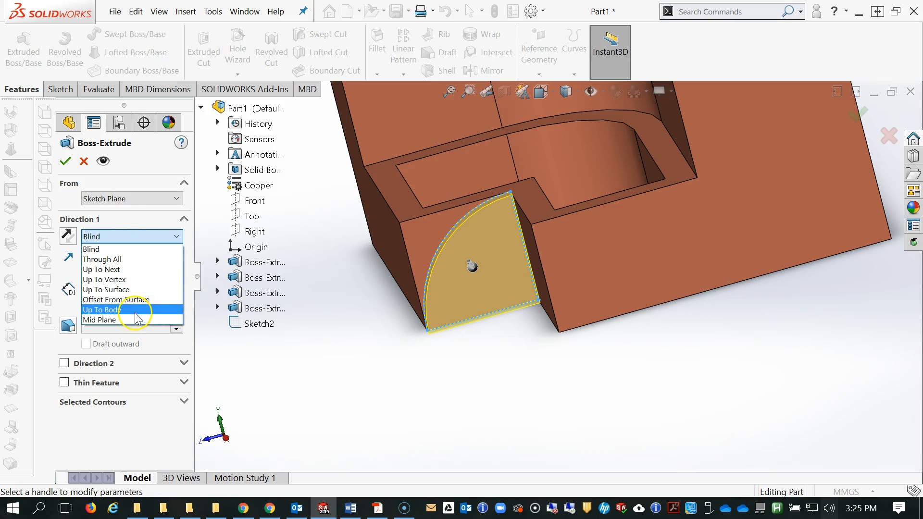
pyautogui.click(133, 290)
pyautogui.click(579, 285)
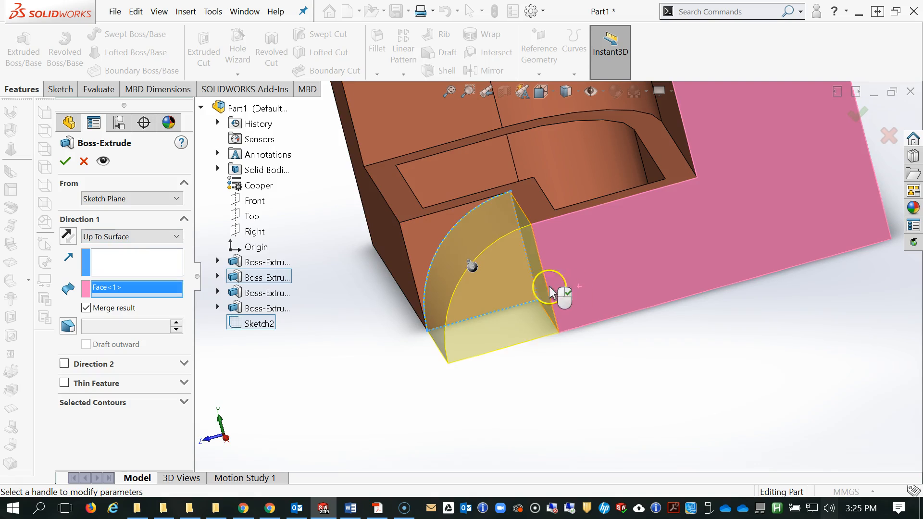
pyautogui.click(71, 166)
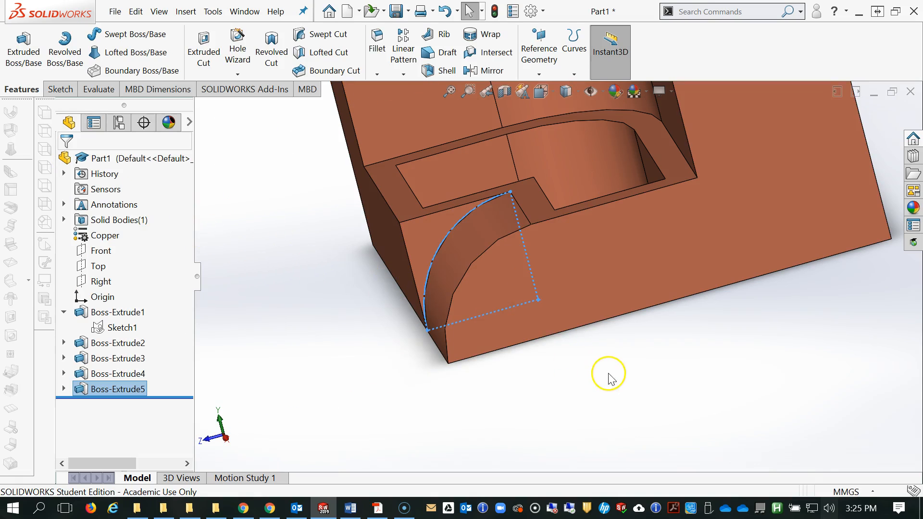
# - Save the part in the ED Local folder on the desktop, naming it CSWA T1 followed by the author's surname
pyautogui.moveTo(546, 351); pyautogui.dragTo(327, 258, button='middle')
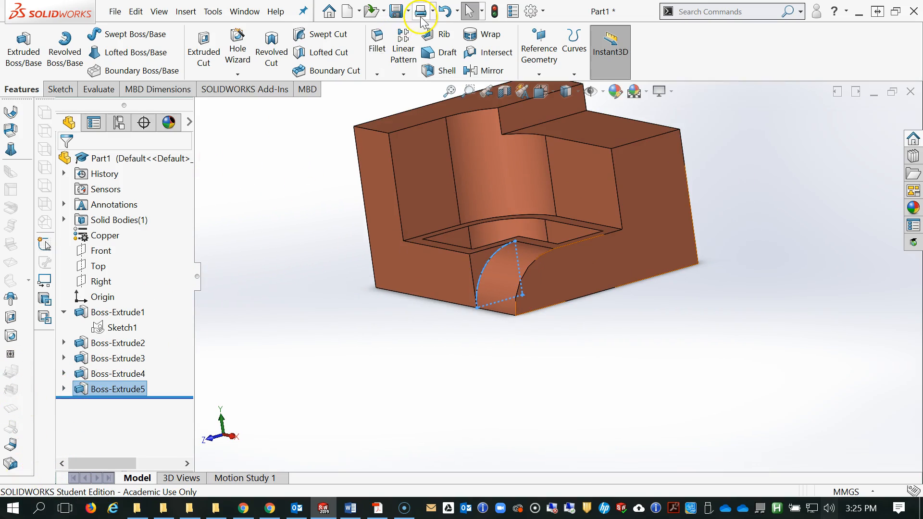
pyautogui.click(395, 12)
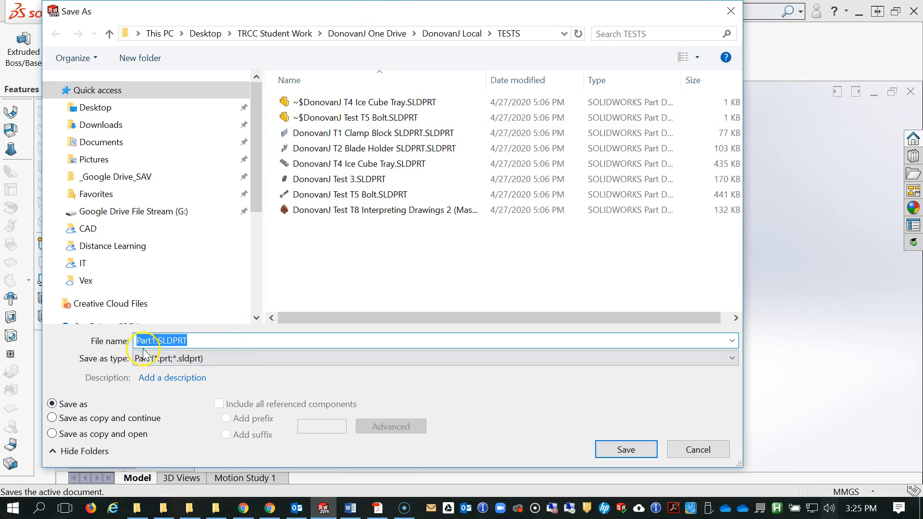
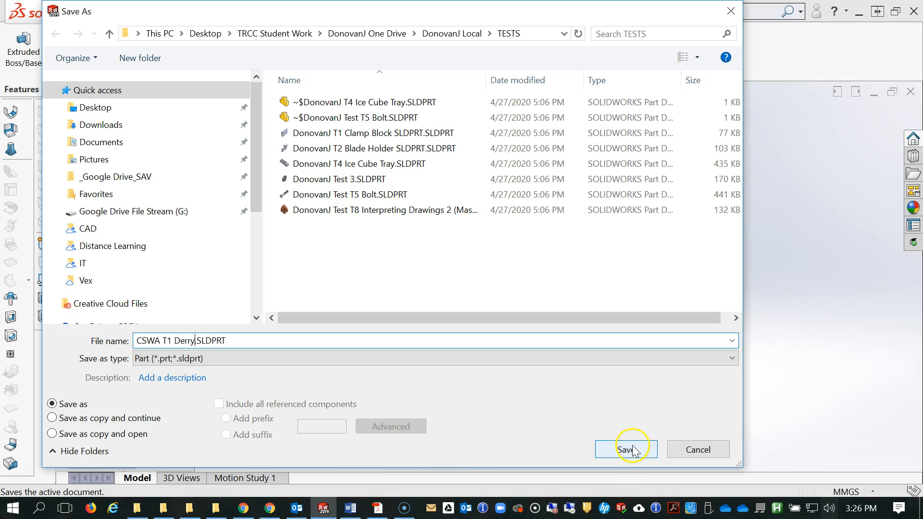
pyautogui.click(110, 38)
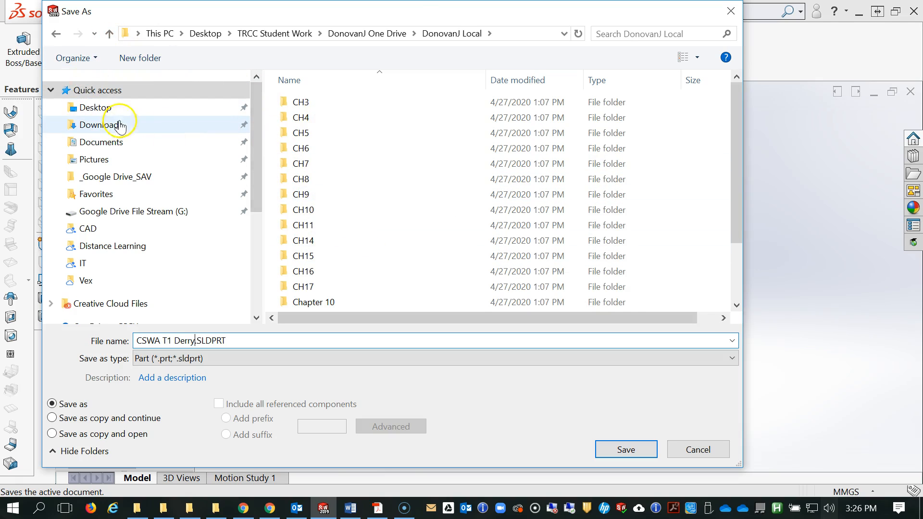
pyautogui.click(113, 107)
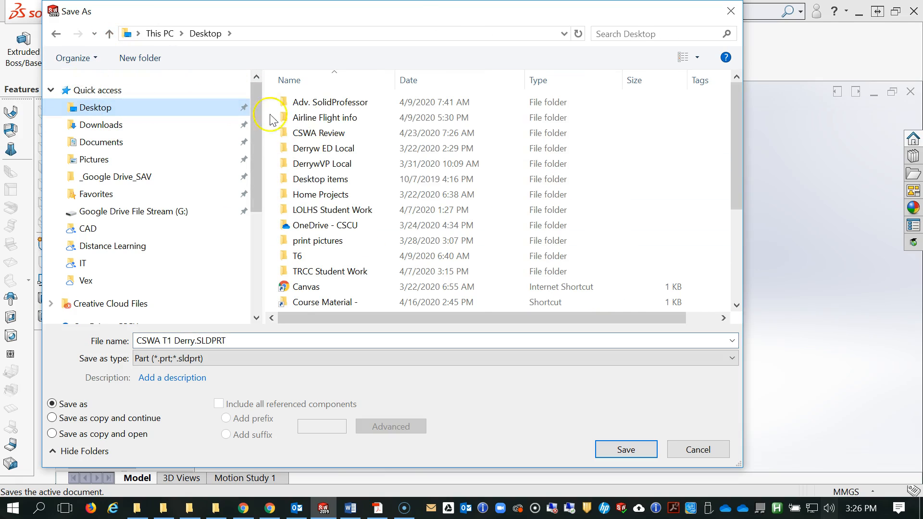
pyautogui.doubleClick(342, 148)
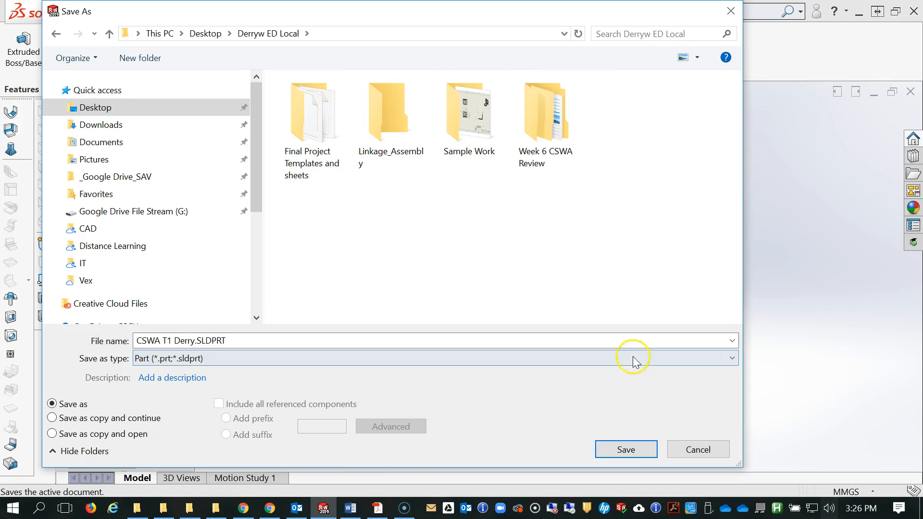
pyautogui.click(627, 448)
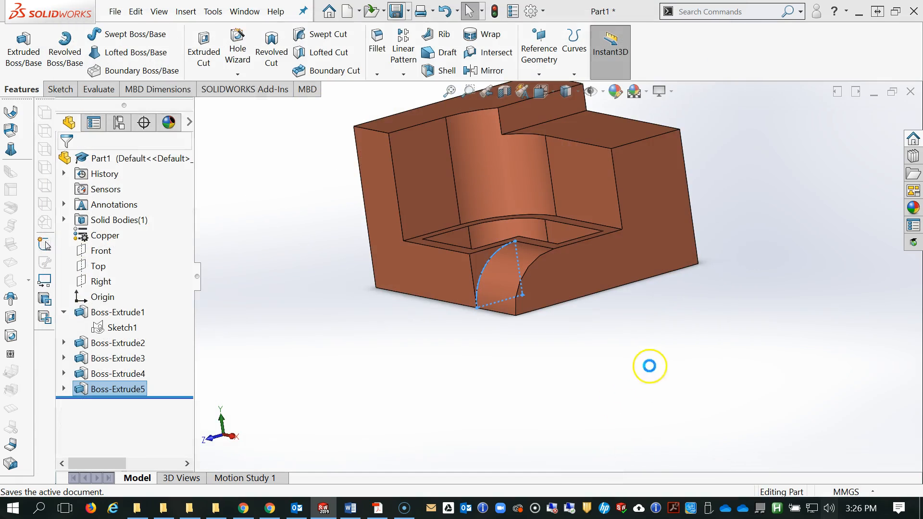
# - Examine the drawing's dimensioned side view in the exercise PDF and compare its sloped top edge and rounded corner with the model
pyautogui.scroll(3, 620, 246)
pyautogui.moveTo(570, 237); pyautogui.dragTo(608, 251, button='middle')
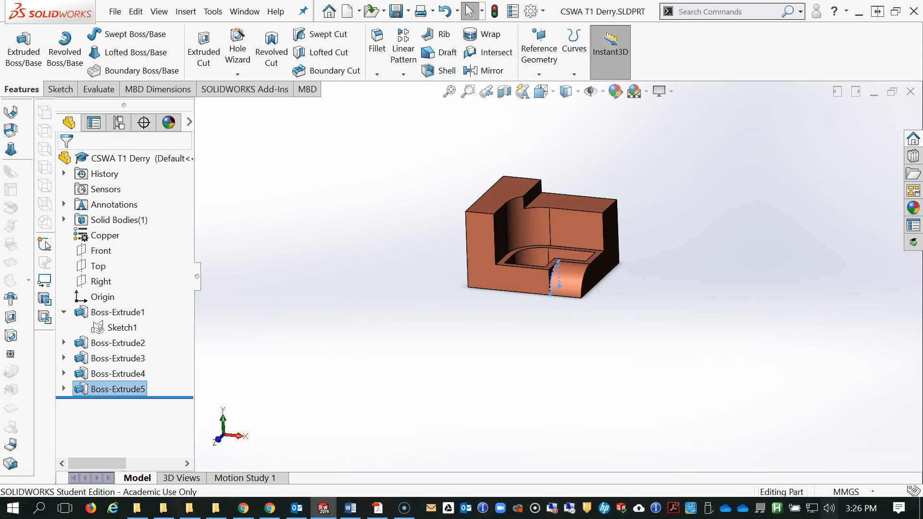
pyautogui.click(378, 510)
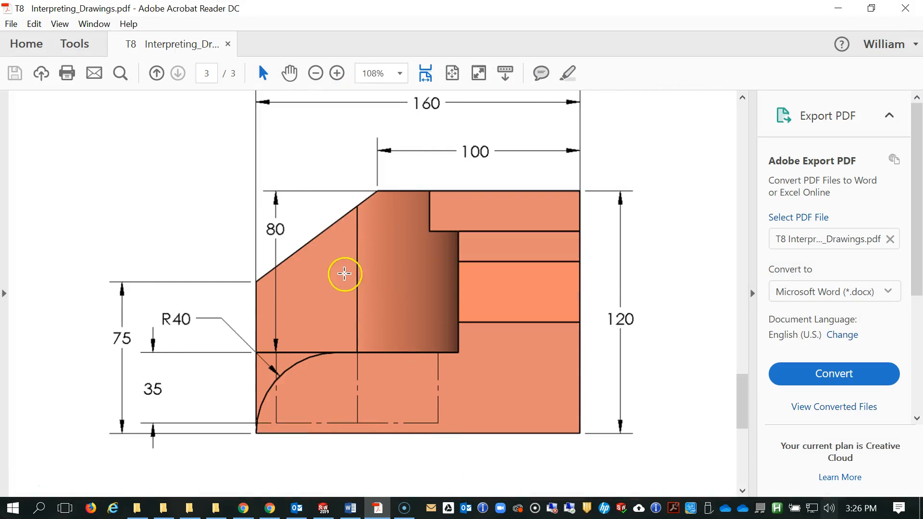
pyautogui.scroll(3, 344, 273)
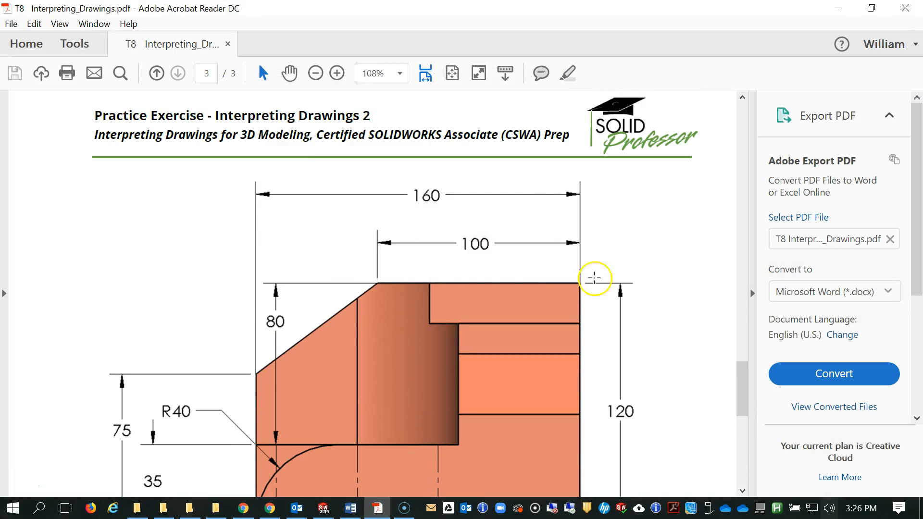
pyautogui.scroll(2, 248, 391)
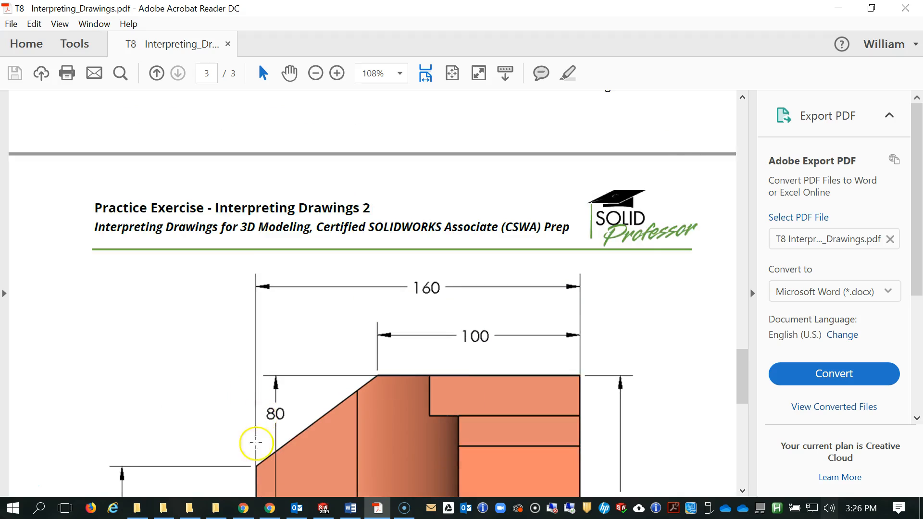
pyautogui.scroll(-7, 247, 432)
pyautogui.scroll(-11, 258, 313)
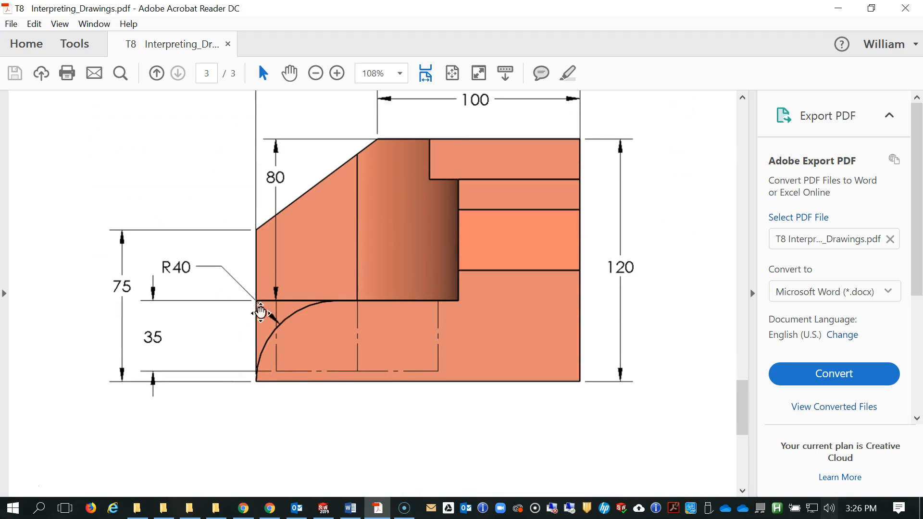
pyautogui.scroll(4, 276, 274)
pyautogui.scroll(10, 369, 290)
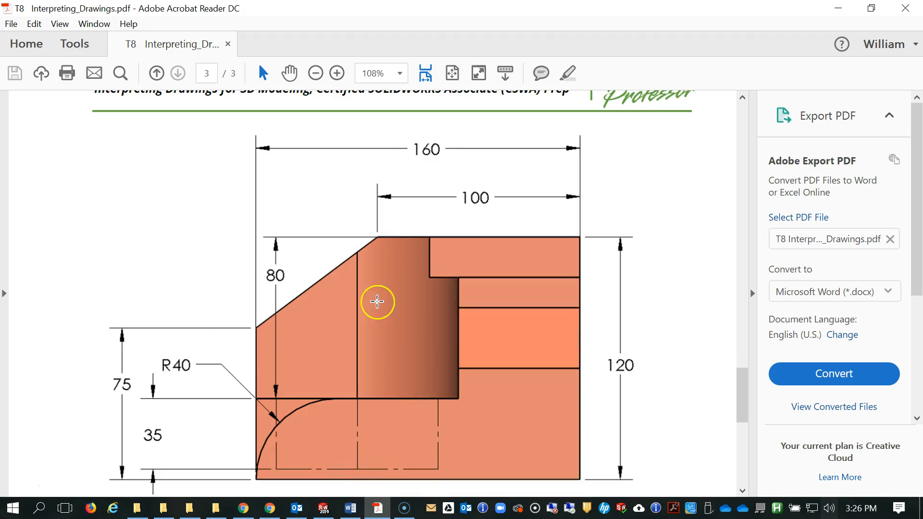
pyautogui.click(837, 9)
pyautogui.moveTo(505, 251); pyautogui.dragTo(580, 299, button='middle')
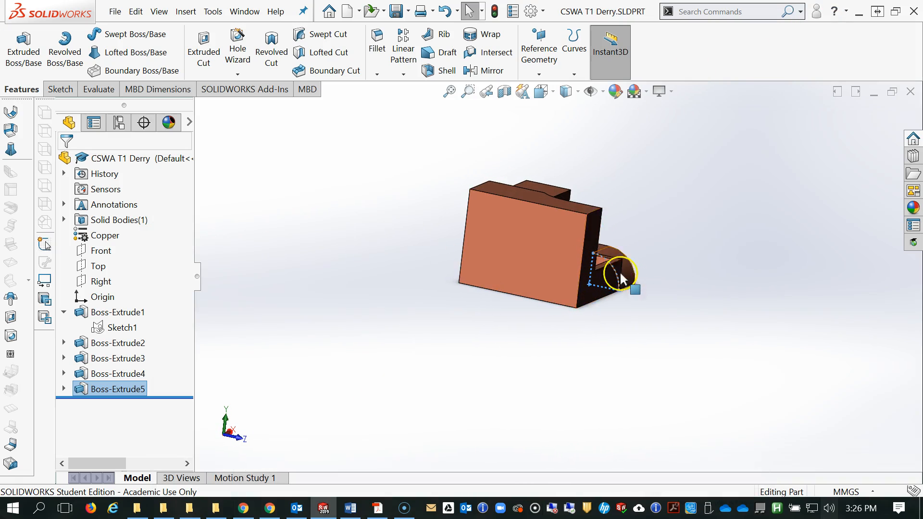
pyautogui.moveTo(619, 270); pyautogui.dragTo(525, 331, button='middle')
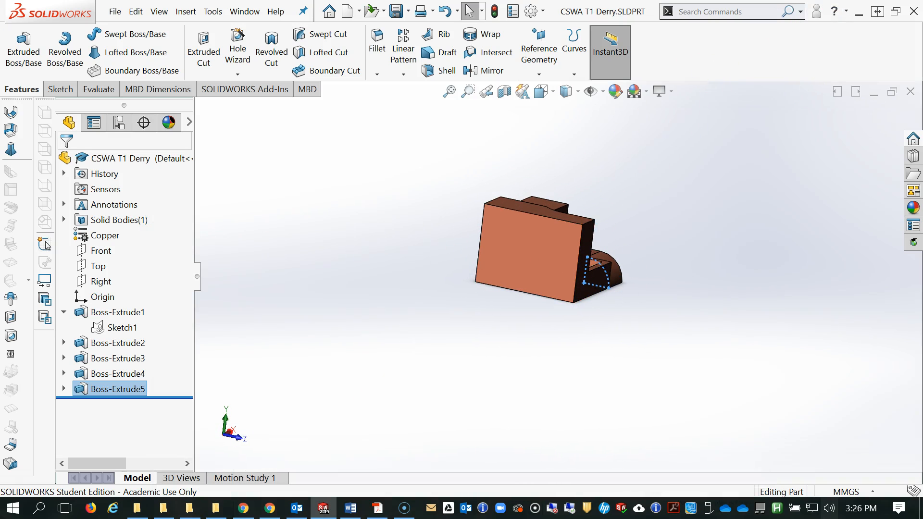
pyautogui.click(376, 507)
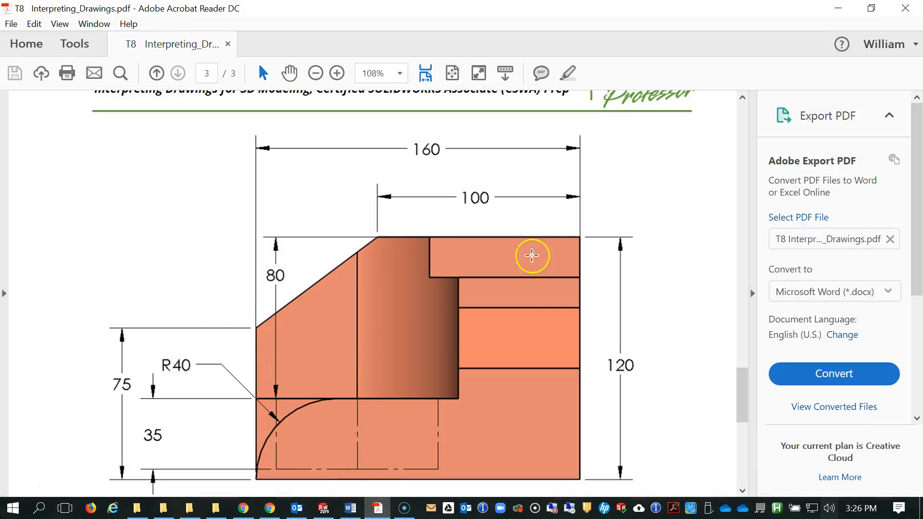
pyautogui.click(838, 8)
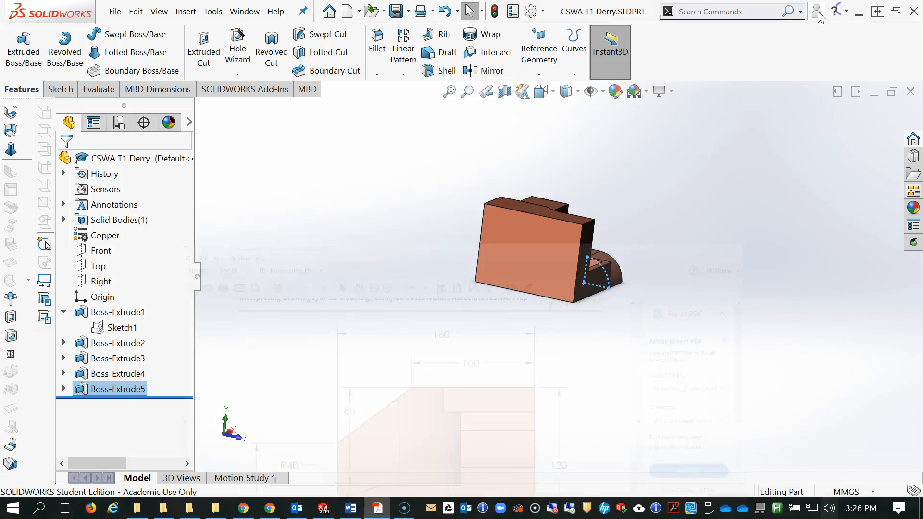
# - Open the first extrusion's base profile sketch for editing in the top view
pyautogui.moveTo(472, 257); pyautogui.dragTo(497, 264, button='middle')
pyautogui.click(507, 261)
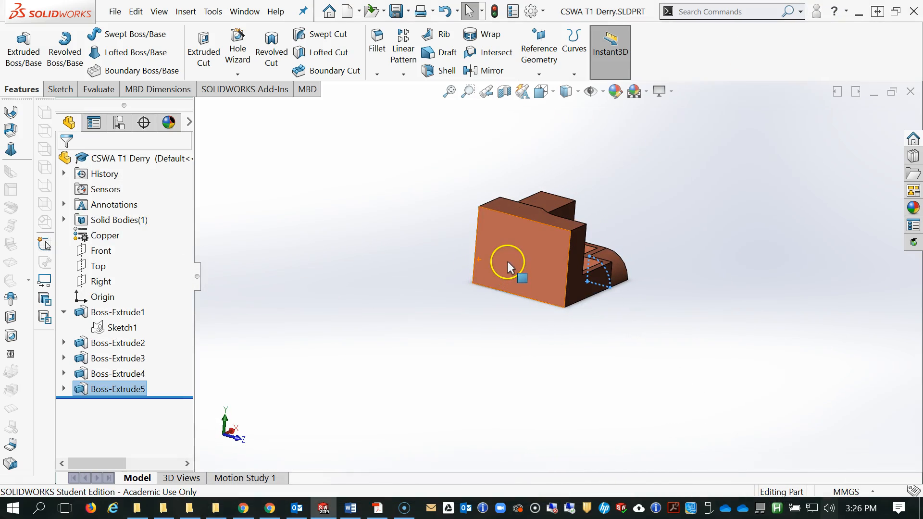
pyautogui.click(507, 261)
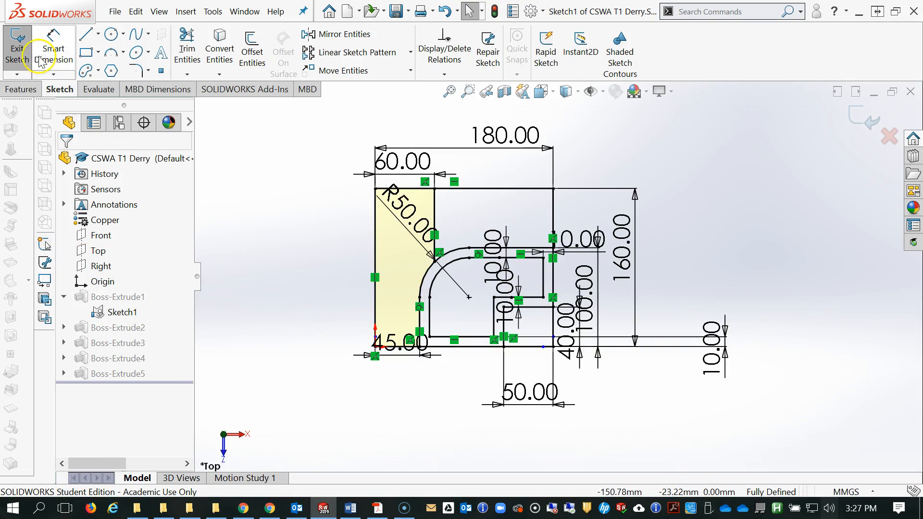
# - Leave the base sketch and, on the flat outer end face, sketch a corner-cutting line from about 69 mm up the origin-side edge to the top edge
pyautogui.click(17, 50)
pyautogui.moveTo(386, 400)
pyautogui.mouseDown(button='middle')
pyautogui.moveTo(532, 270)
pyautogui.moveTo(553, 424)
pyautogui.moveTo(446, 285)
pyautogui.mouseUp(button='middle')
pyautogui.click(446, 288)
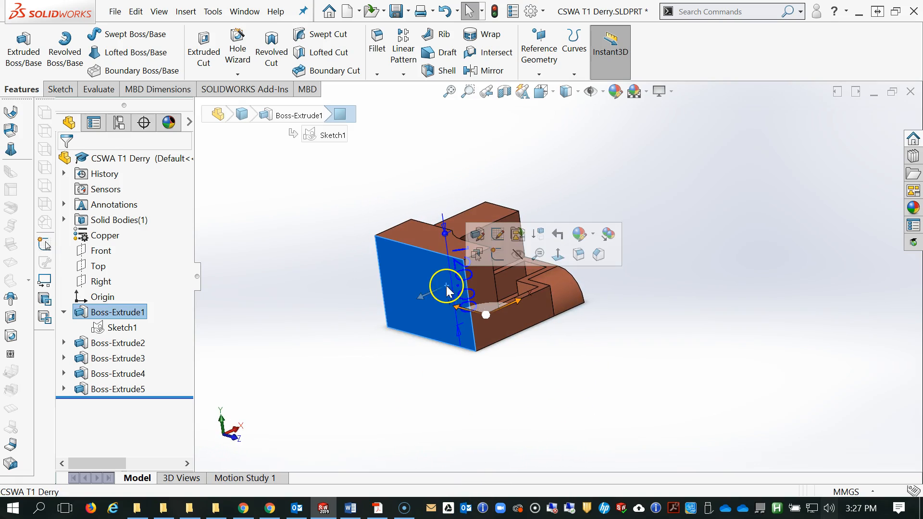
pyautogui.click(498, 254)
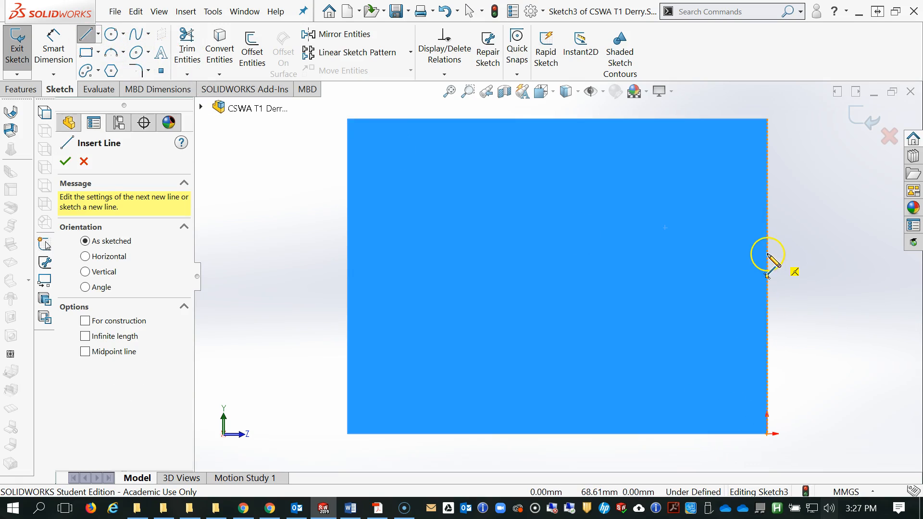
pyautogui.click(768, 254)
pyautogui.click(572, 119)
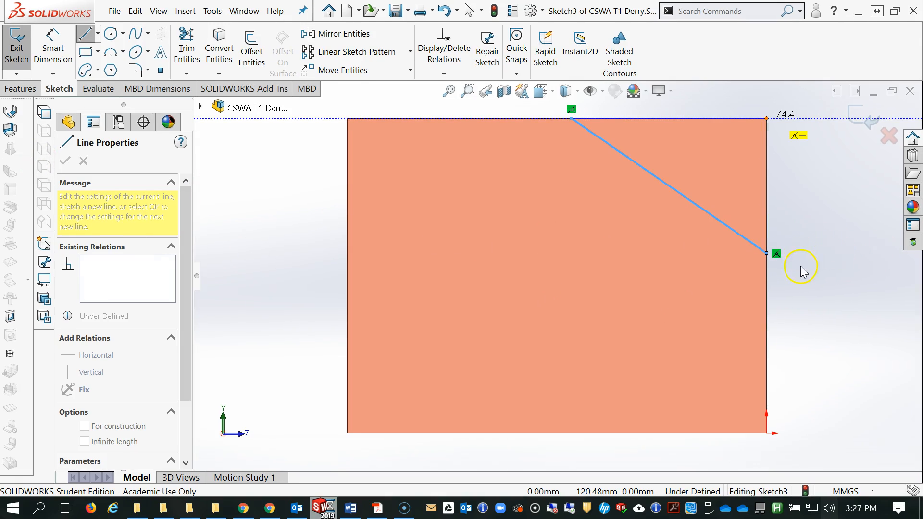
pyautogui.press('Escape')
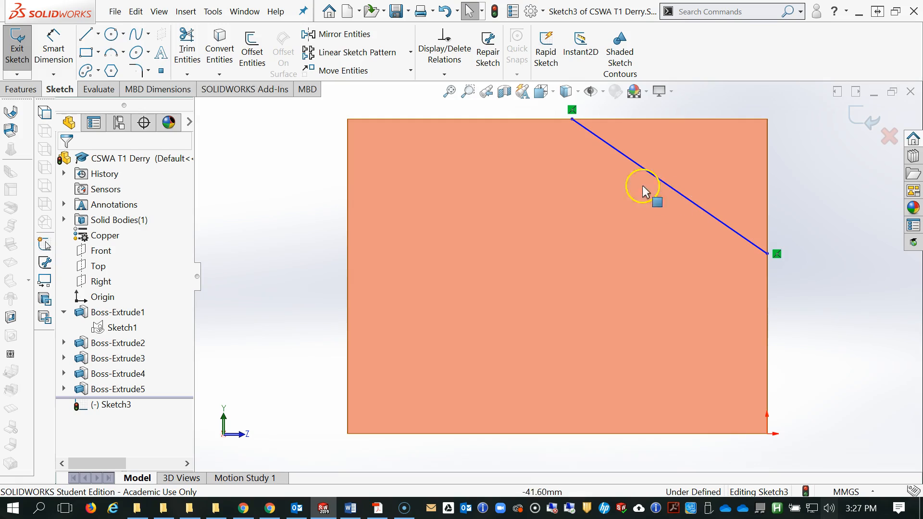
# - Close the corner triangle with a horizontal line along the face's top edge and a vertical line down to the slope's lower end
pyautogui.click(86, 34)
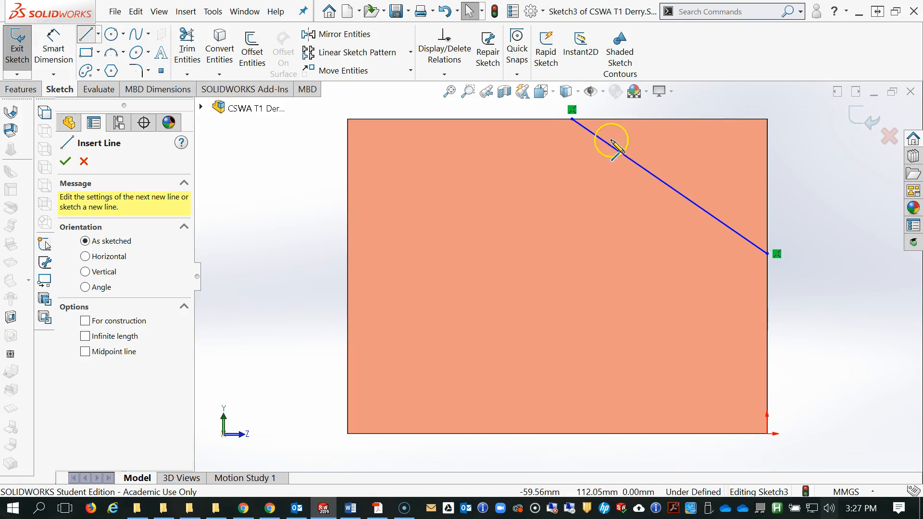
pyautogui.click(572, 119)
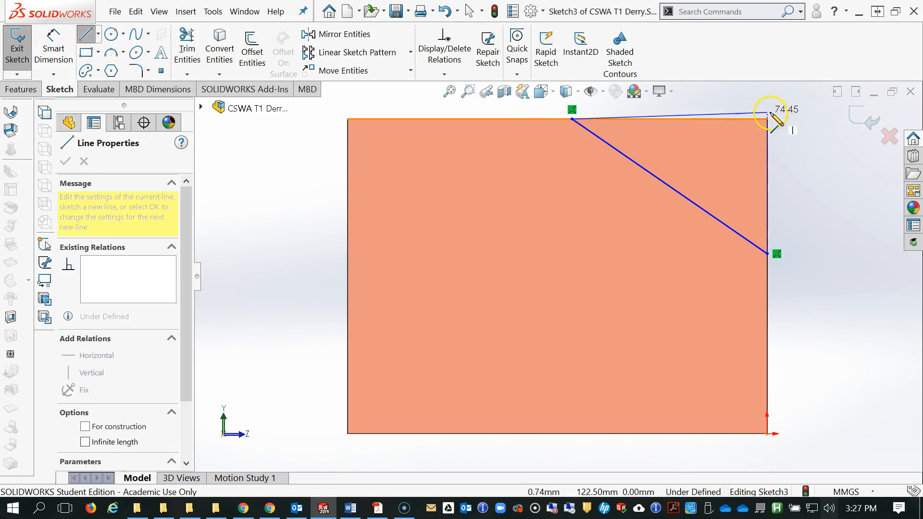
pyautogui.click(768, 119)
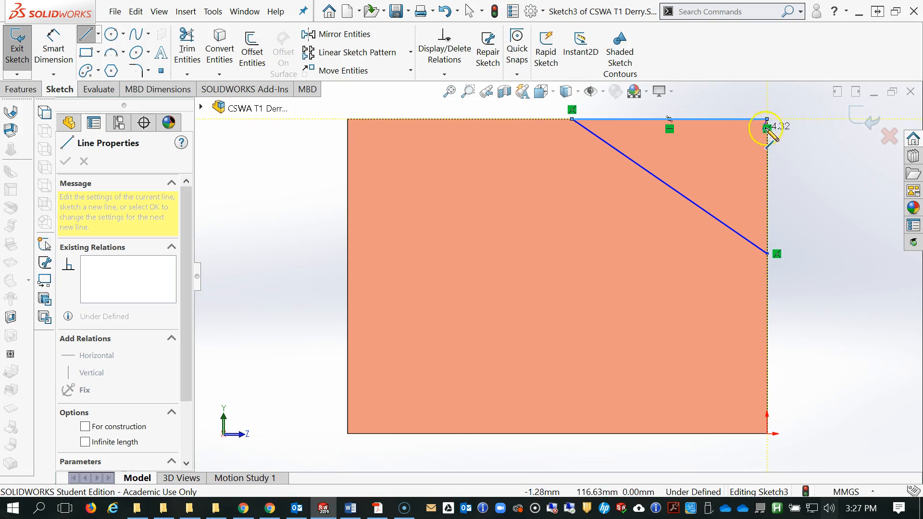
pyautogui.click(768, 253)
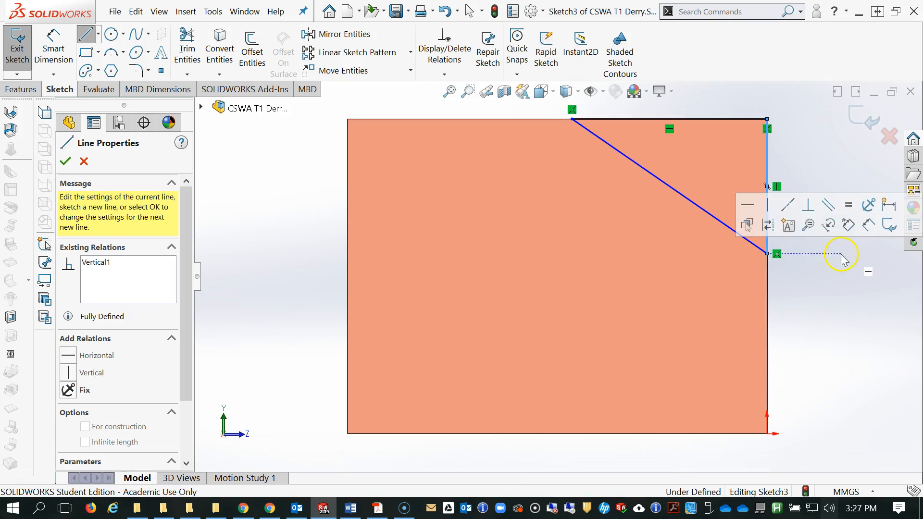
# - Dimension the slope's lower endpoint 75 mm above the bottom edge of the face
pyautogui.press('d')
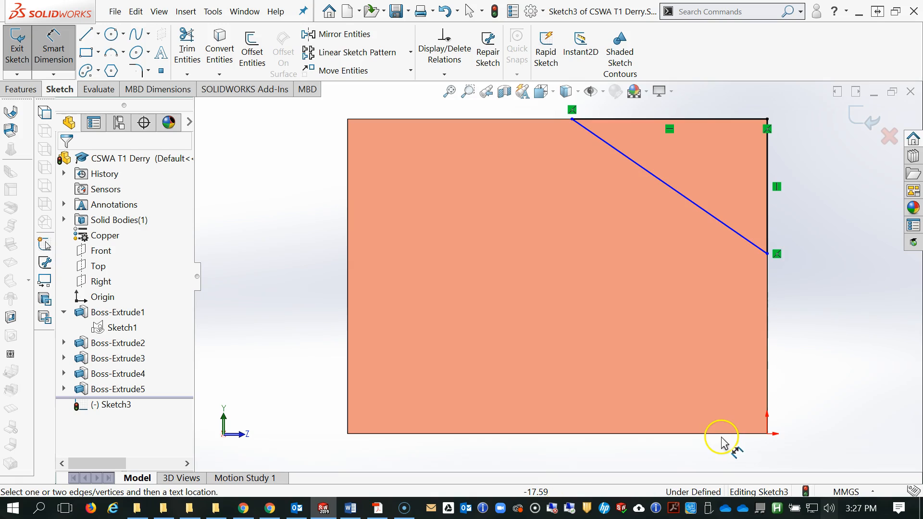
pyautogui.click(722, 435)
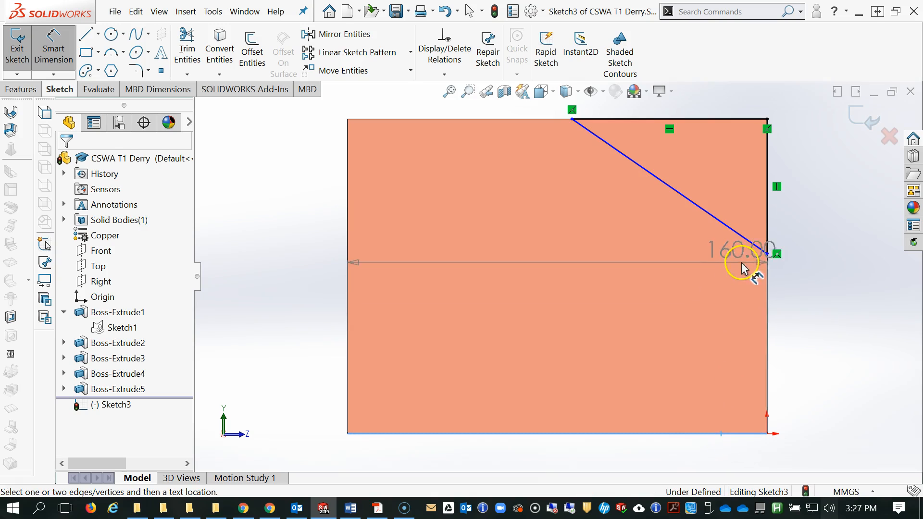
pyautogui.click(767, 254)
pyautogui.click(823, 337)
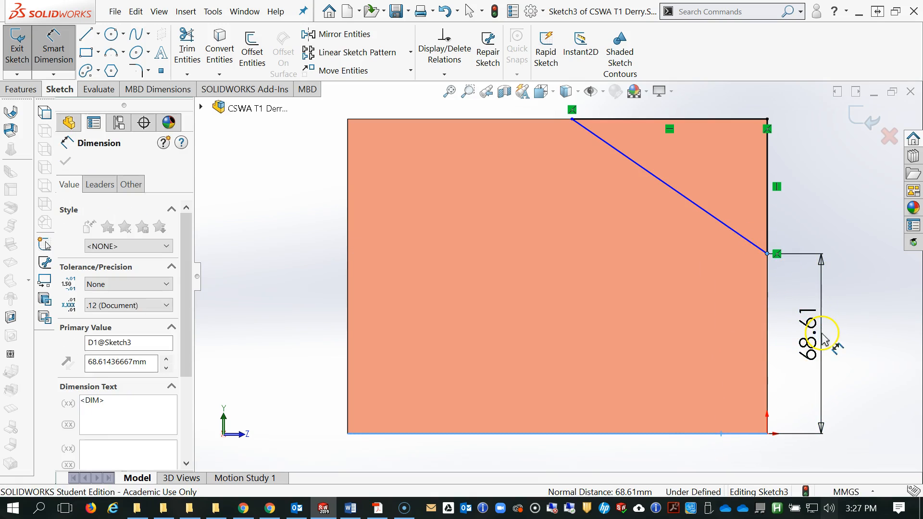
pyautogui.write('75')
pyautogui.press('Return')
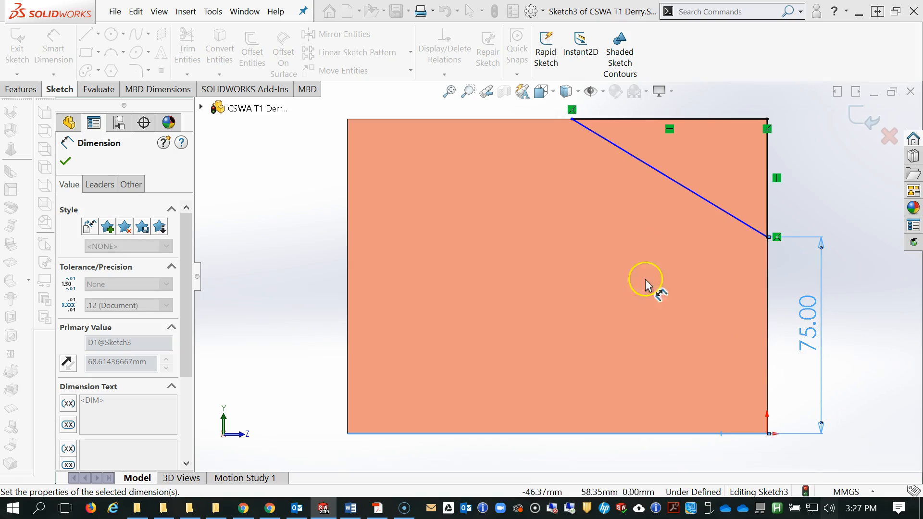
# - Dimension the slope's upper endpoint 100 mm from the face's far vertical edge
pyautogui.click(572, 119)
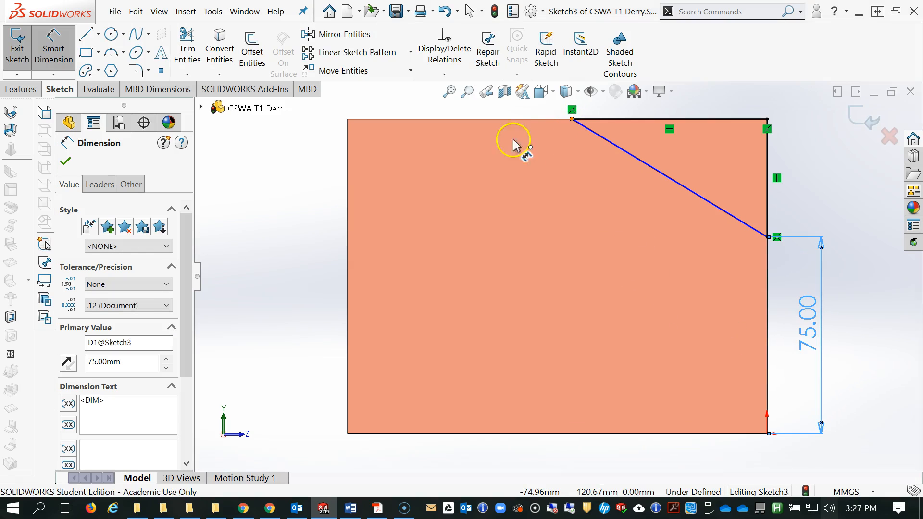
pyautogui.click(349, 188)
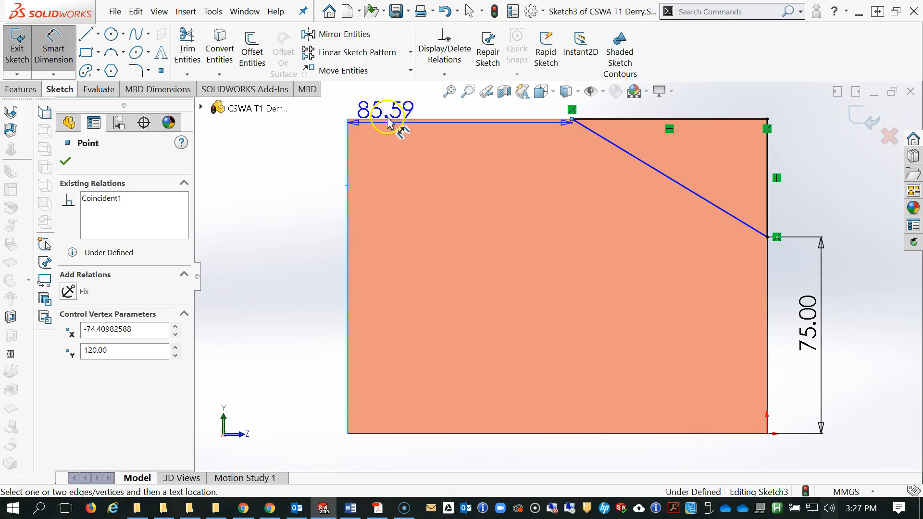
pyautogui.click(403, 103)
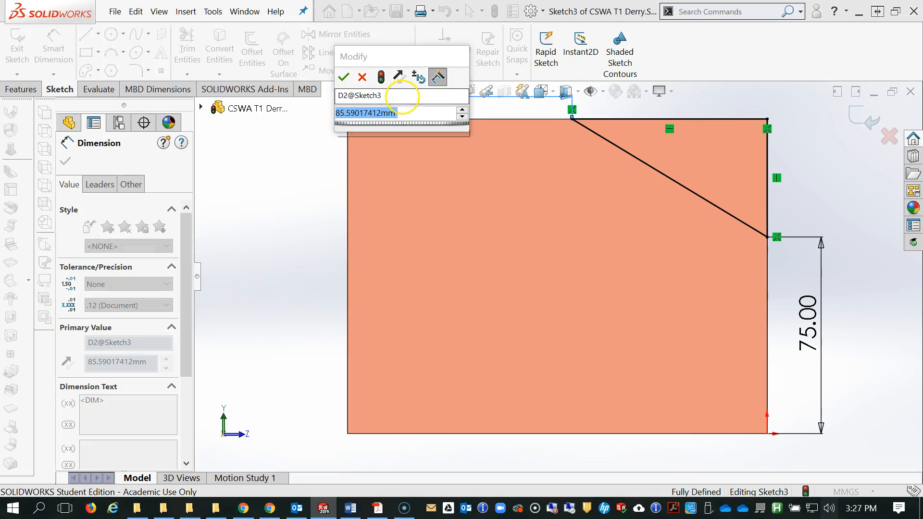
pyautogui.press('Return')
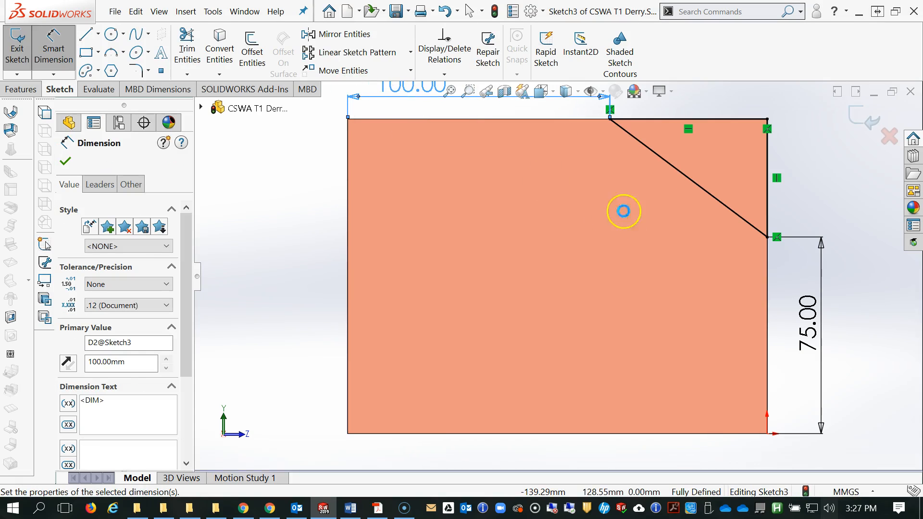
# - Finish the triangle sketch and cut-extrude it Up To Surface, ending at the inner wall of the tall block beside the notch
pyautogui.press('f')
pyautogui.moveTo(737, 355)
pyautogui.mouseDown(button='middle')
pyautogui.moveTo(712, 346)
pyautogui.moveTo(651, 404)
pyautogui.mouseUp(button='middle')
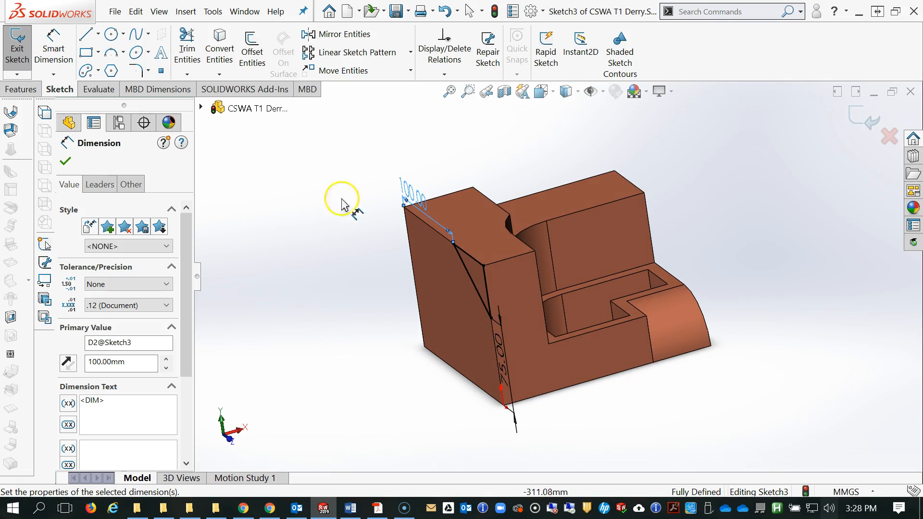
pyautogui.click(15, 45)
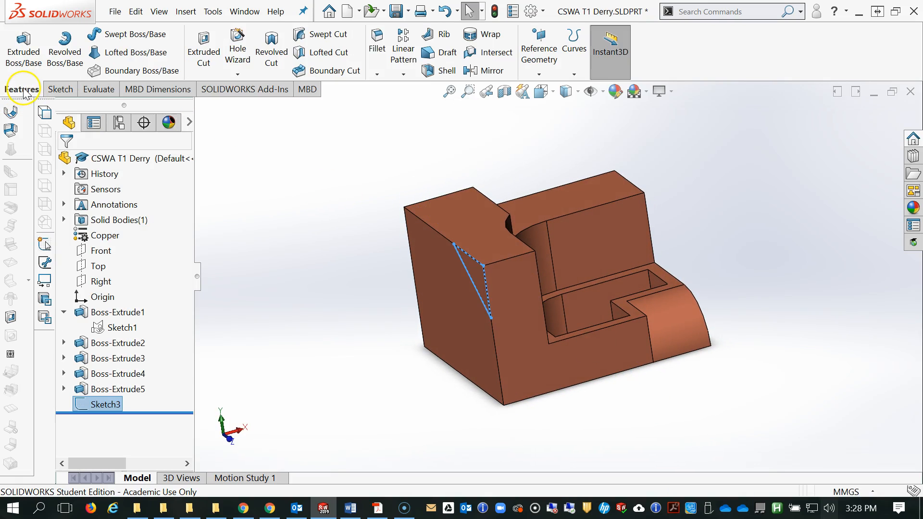
pyautogui.click(203, 38)
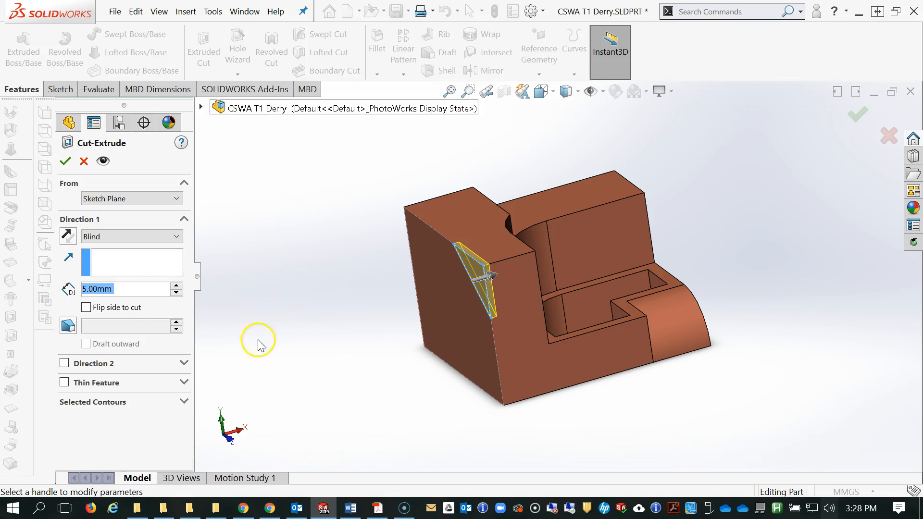
pyautogui.click(115, 236)
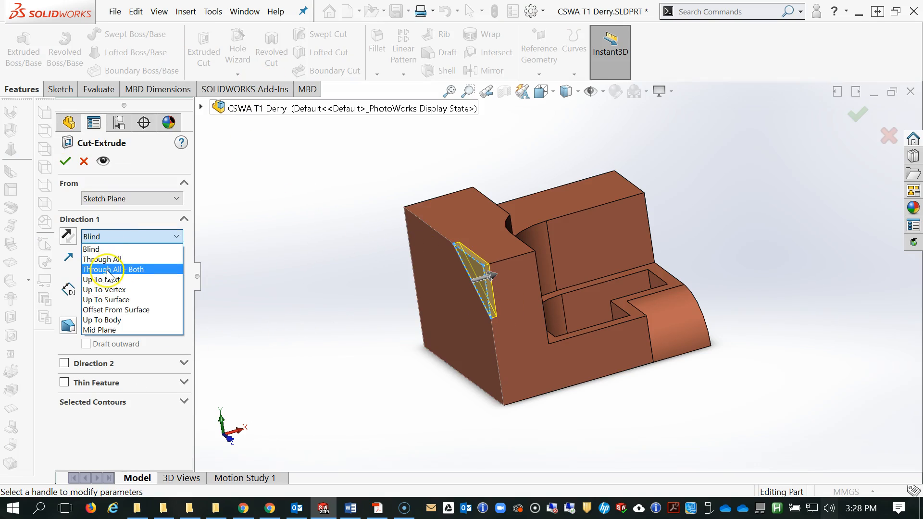
pyautogui.click(105, 300)
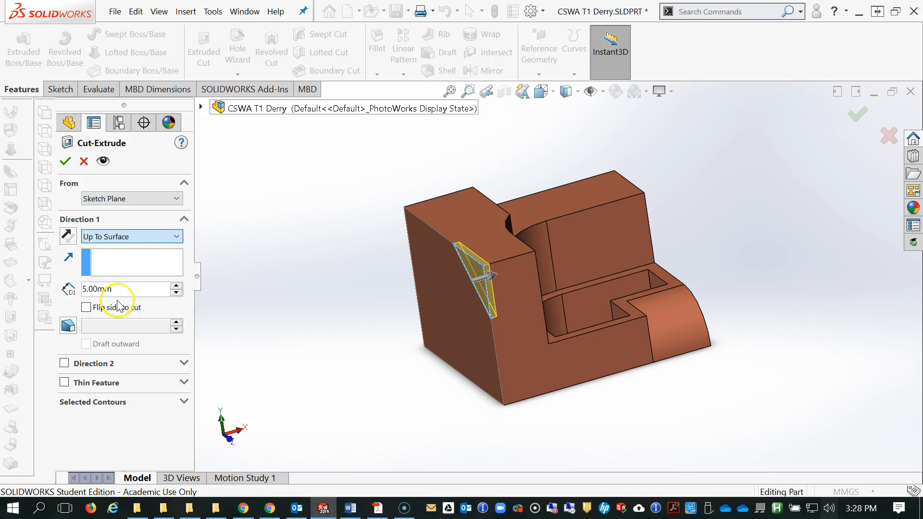
pyautogui.moveTo(498, 353); pyautogui.dragTo(446, 346, button='middle')
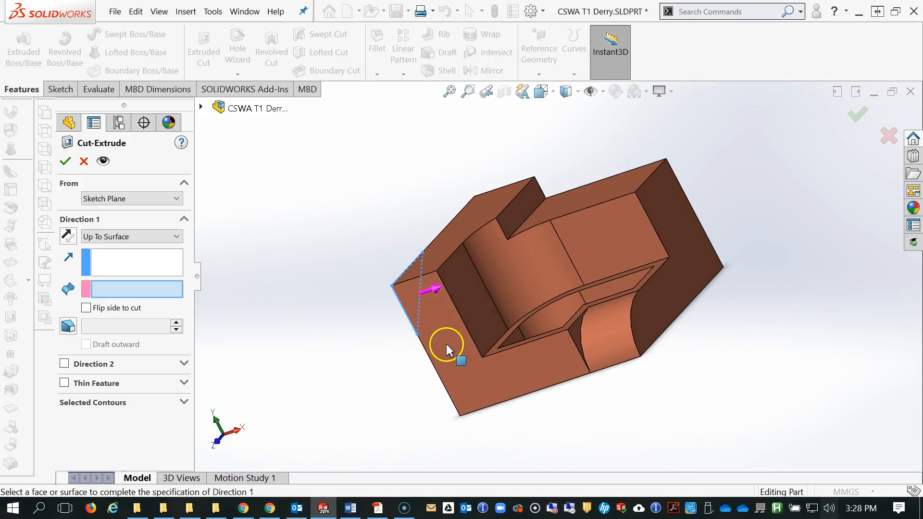
pyautogui.click(458, 291)
pyautogui.click(65, 161)
pyautogui.moveTo(404, 424); pyautogui.dragTo(447, 392, button='middle')
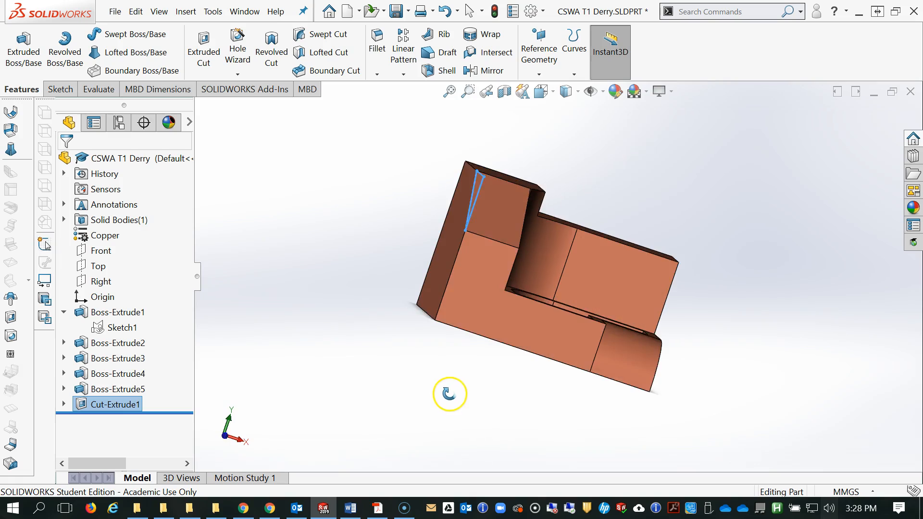
# - Edit the triangular corner cut so its end condition is Through All and inspect the sloped side
pyautogui.click(101, 403)
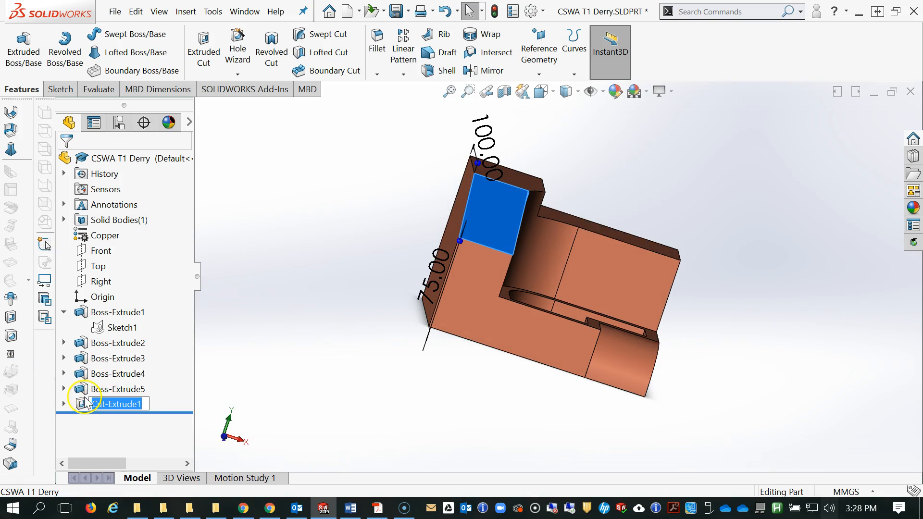
pyautogui.click(85, 403)
pyautogui.click(94, 357)
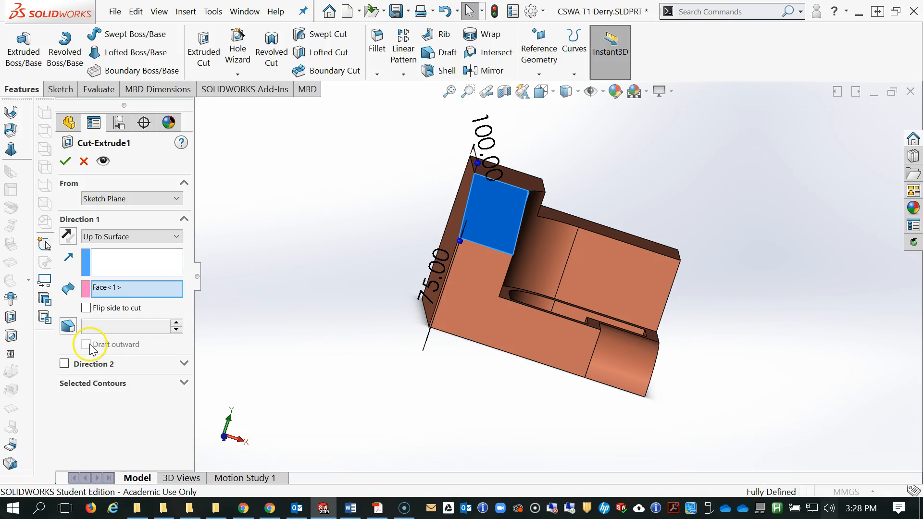
pyautogui.click(164, 236)
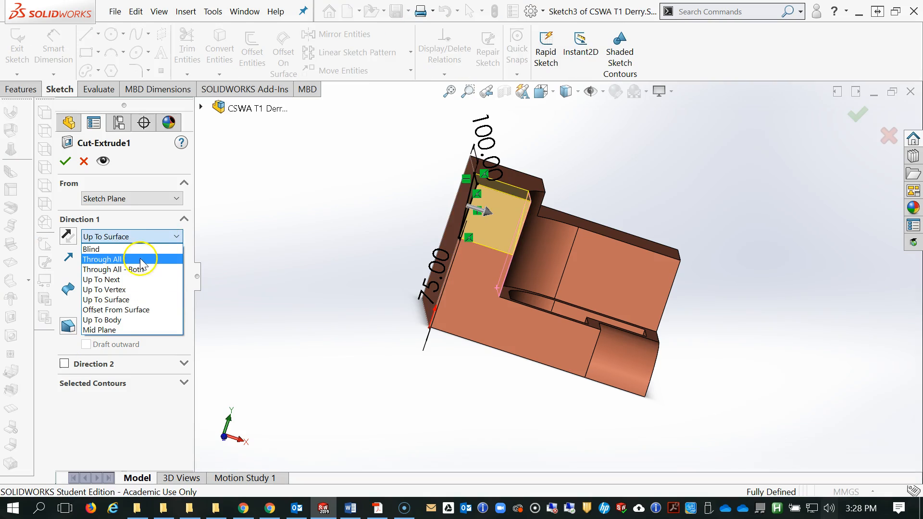
pyautogui.click(141, 259)
pyautogui.click(65, 162)
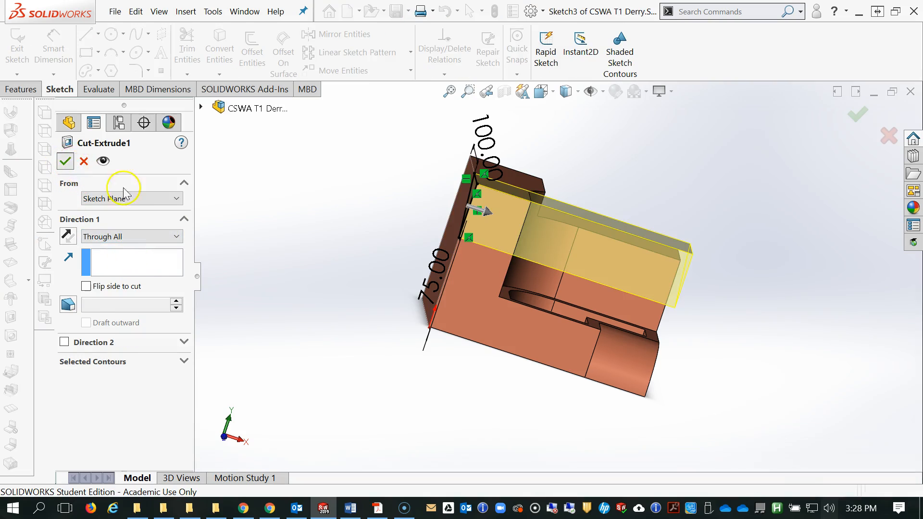
pyautogui.moveTo(586, 336); pyautogui.dragTo(560, 320, button='middle')
pyautogui.scroll(-3, 549, 305)
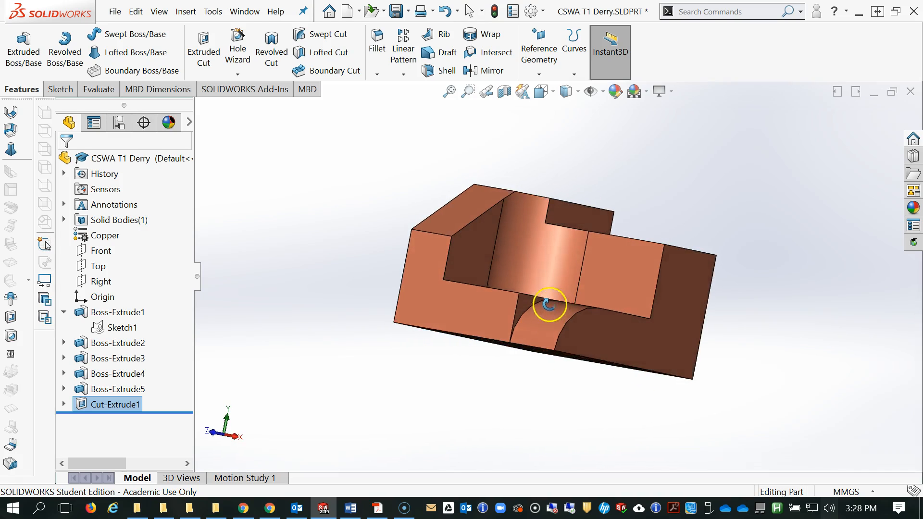
pyautogui.scroll(-3, 524, 228)
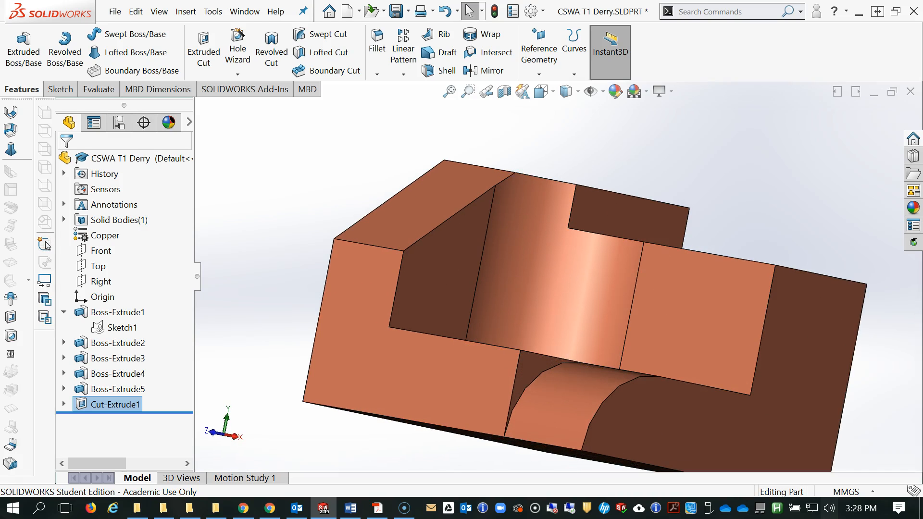
# - Examine the exercise PDF's dimensioned side view, isometric view and front view for the sloped surface on the lower step
pyautogui.click(378, 509)
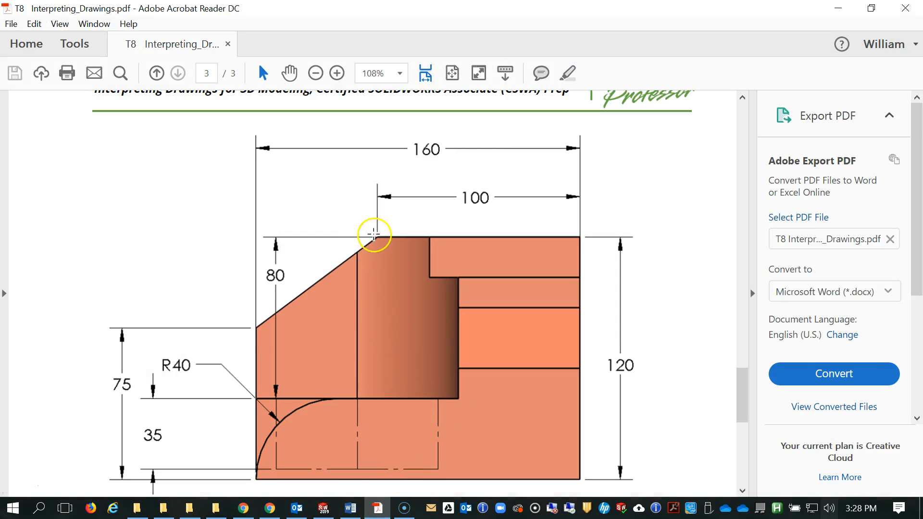
pyautogui.scroll(-9, 381, 291)
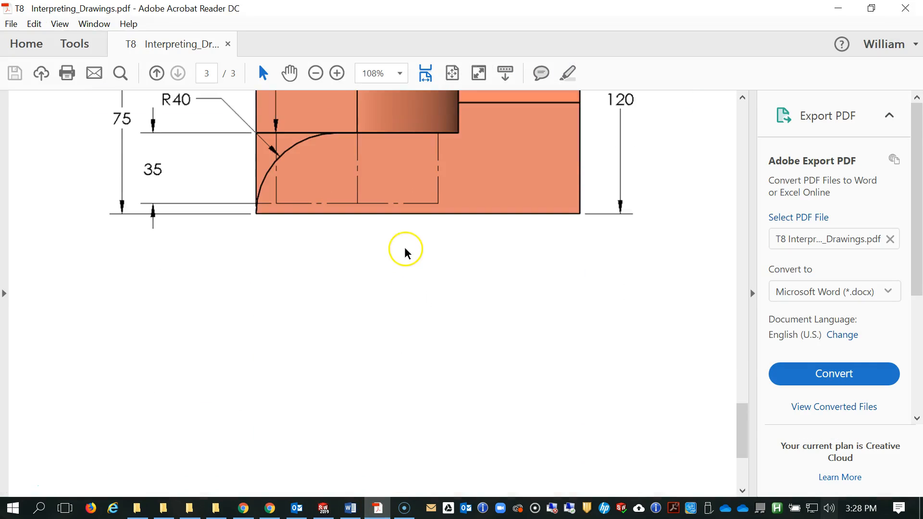
pyautogui.scroll(4, 406, 251)
pyautogui.scroll(5, 393, 253)
pyautogui.scroll(-1, 412, 266)
pyautogui.scroll(1, 446, 290)
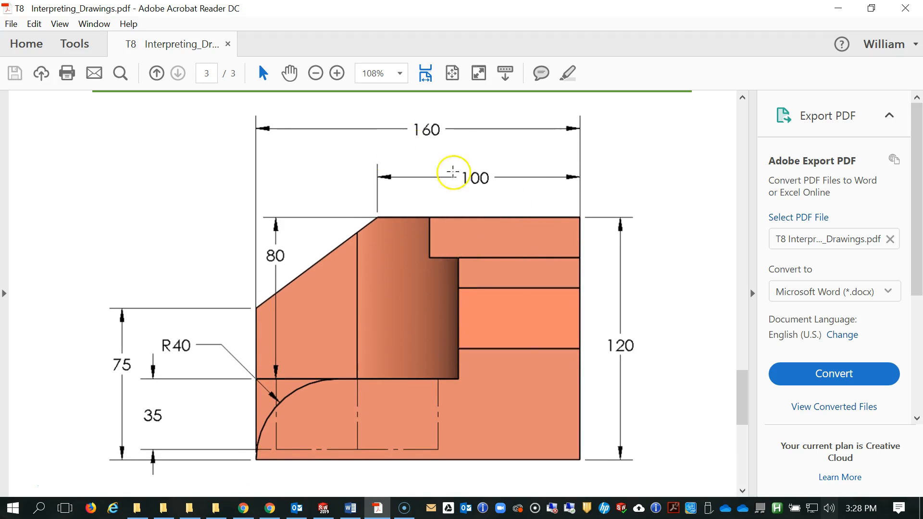
pyautogui.scroll(20, 515, 248)
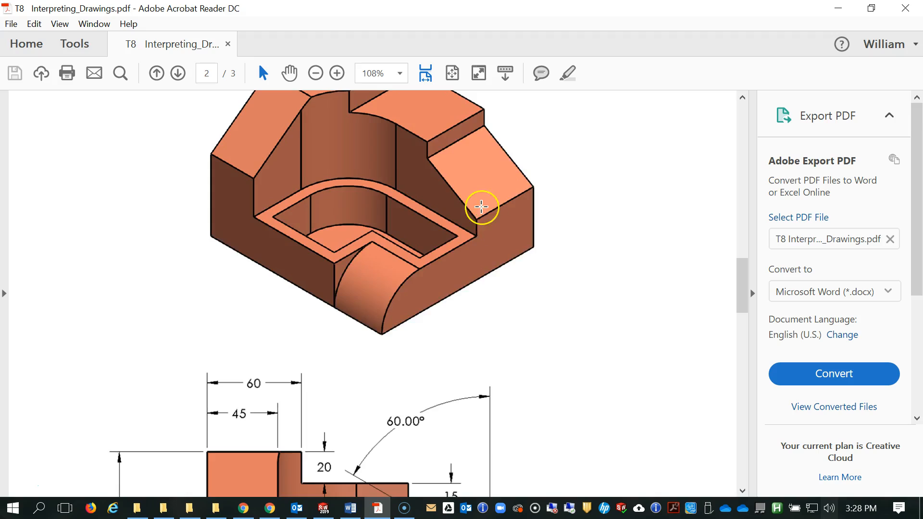
pyautogui.scroll(4, 399, 222)
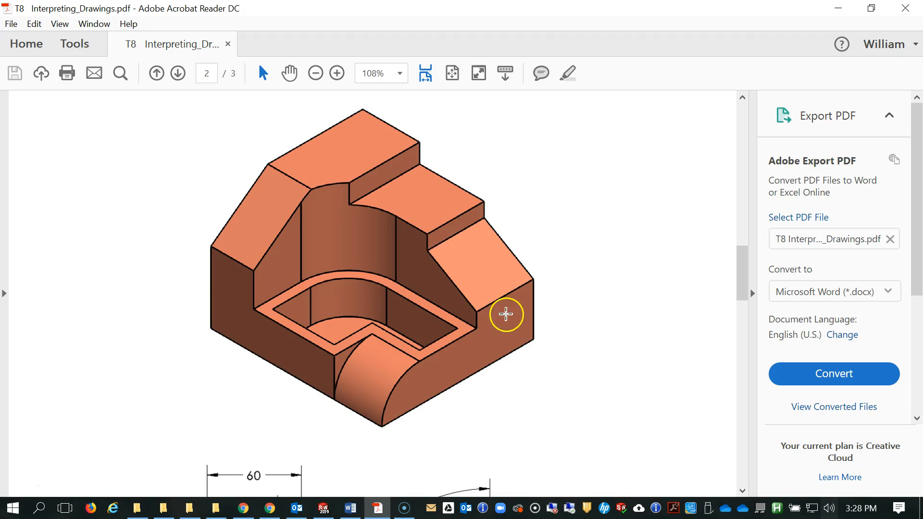
pyautogui.scroll(-15, 502, 313)
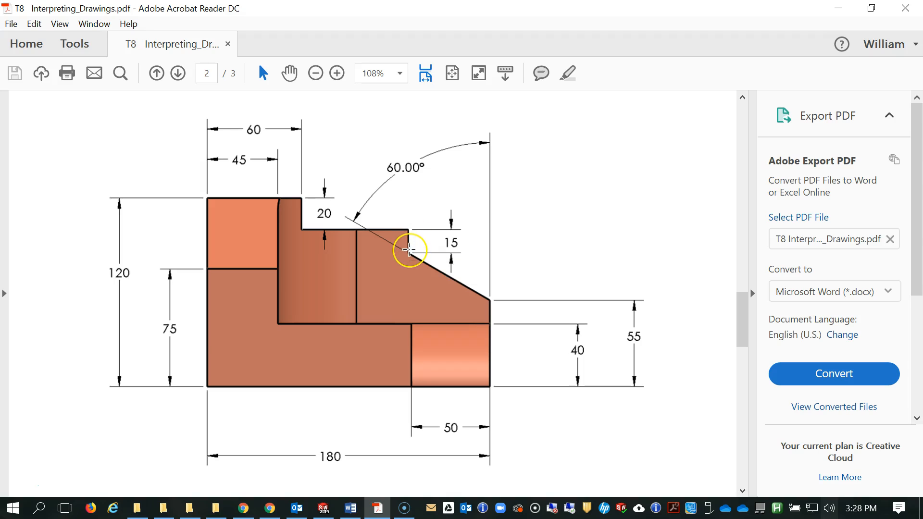
# - Examine the exercise PDF's top, isometric and dimensioned side views for the size and location of the sloped surface on the lower step
pyautogui.scroll(20, 410, 252)
pyautogui.scroll(10, 409, 254)
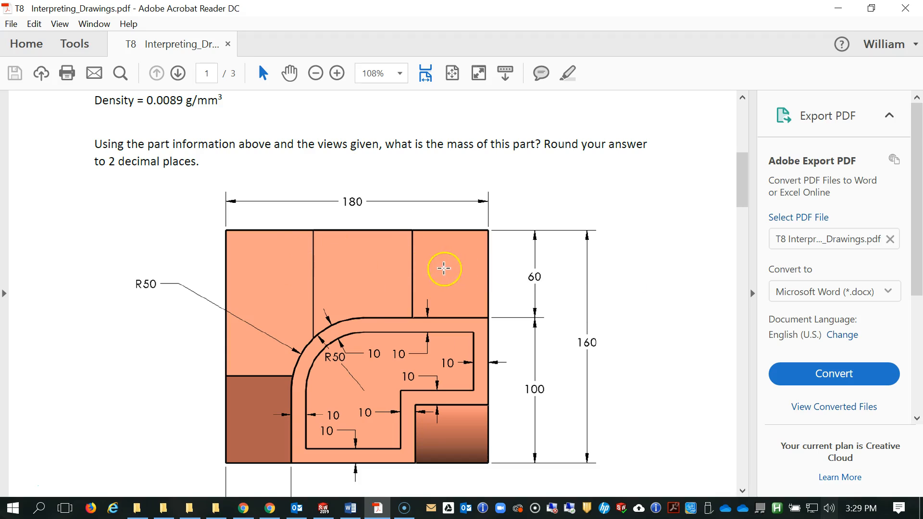
pyautogui.scroll(-18, 391, 276)
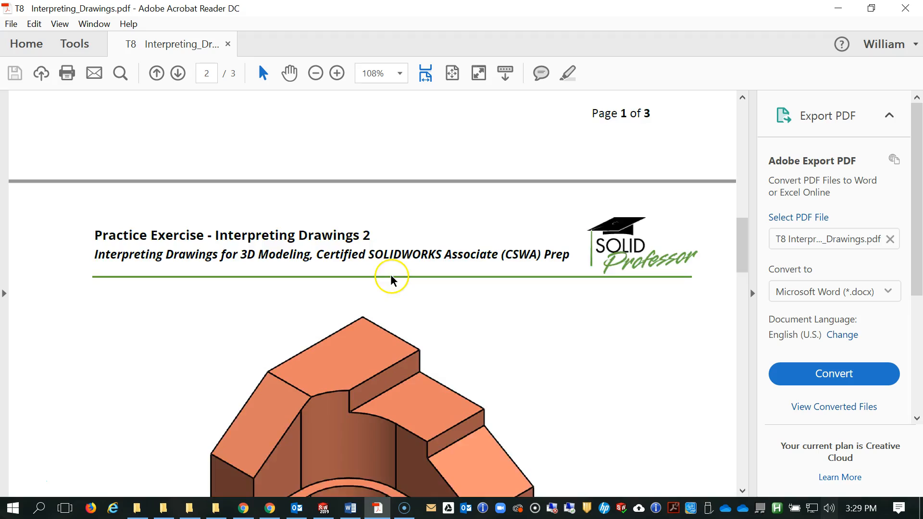
pyautogui.scroll(-6, 391, 279)
pyautogui.scroll(-3, 557, 364)
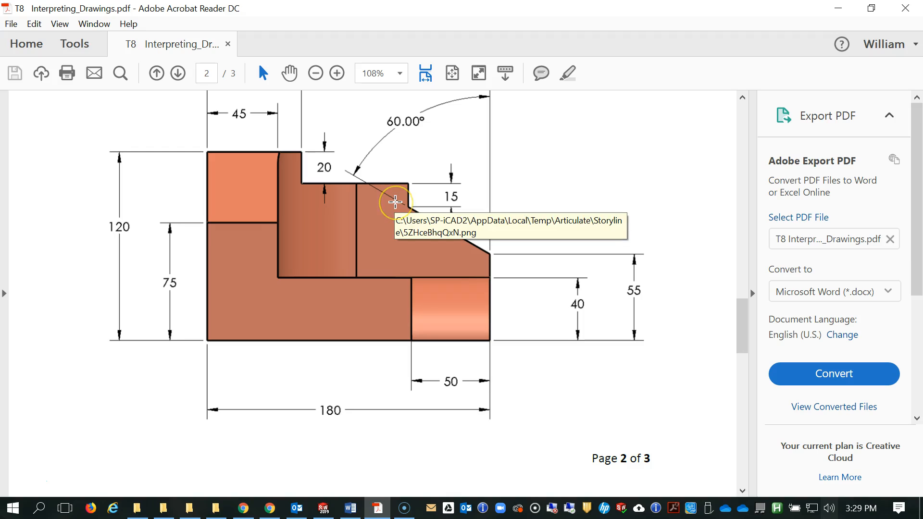
pyautogui.click(409, 178)
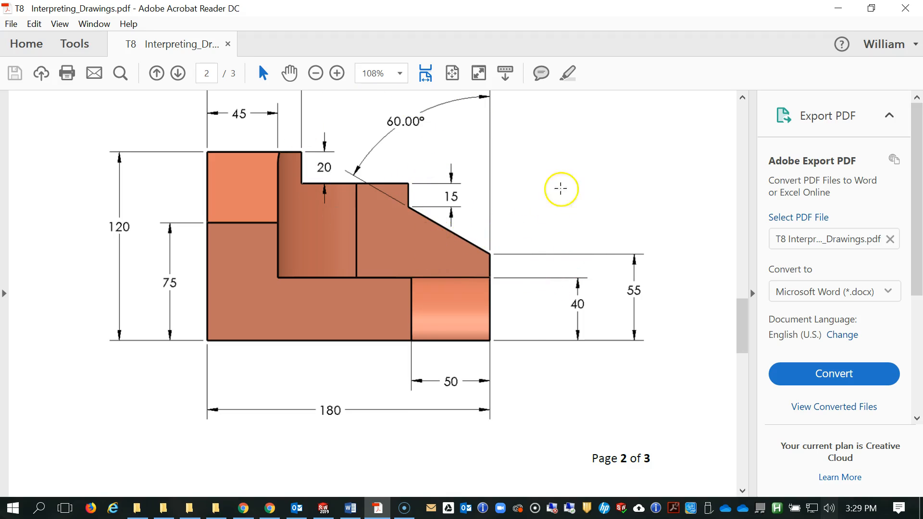
pyautogui.scroll(3, 523, 336)
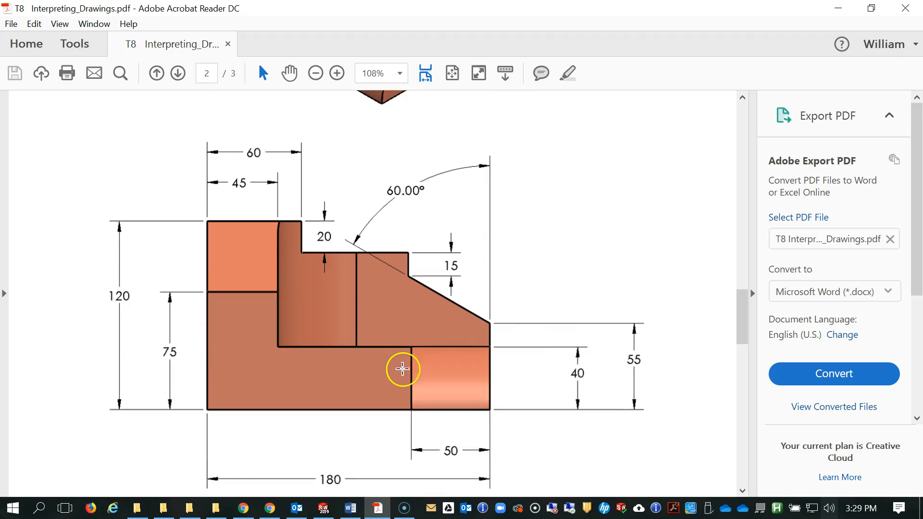
pyautogui.scroll(-1, 402, 371)
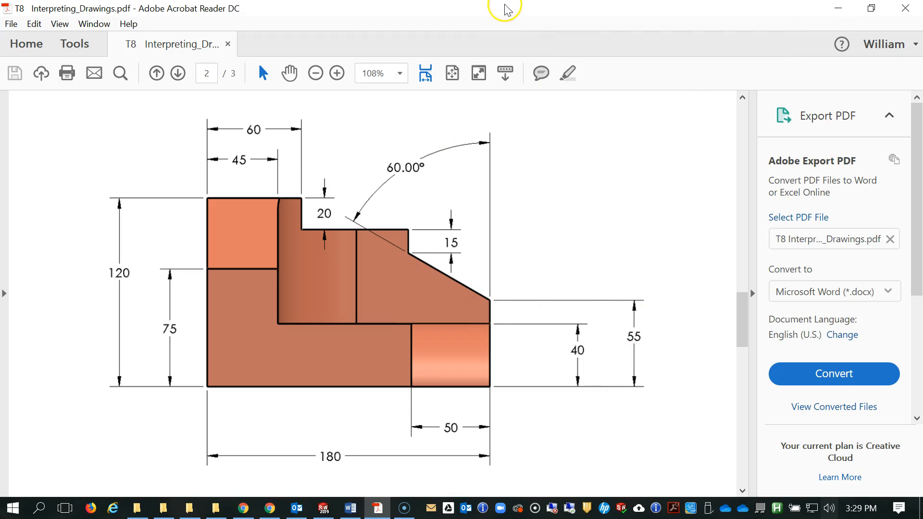
# - In SOLIDWORKS, sketch on the back face a sloped line about 109 mm long from about 58 mm up the shorter vertical edge past the lower top edge
pyautogui.hotkey('alt', 'Tab')
pyautogui.moveTo(719, 272); pyautogui.dragTo(577, 351, button='middle')
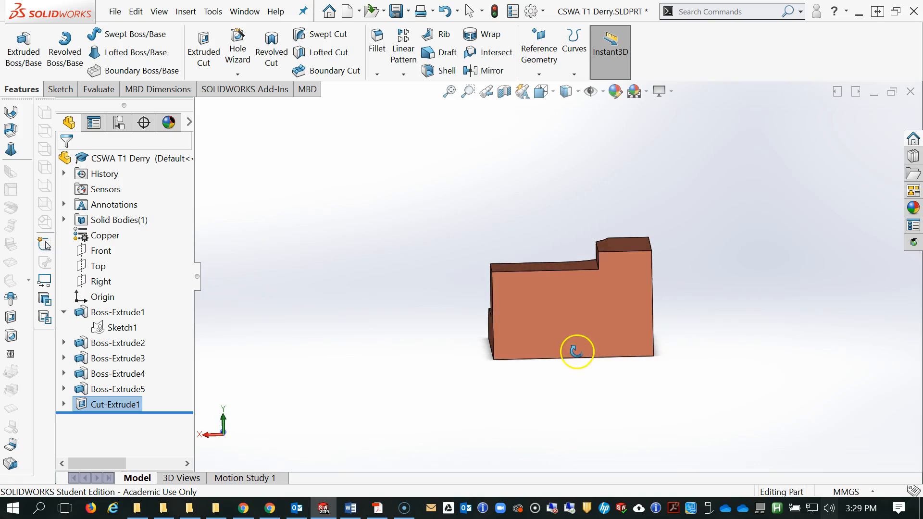
pyautogui.scroll(-3, 524, 339)
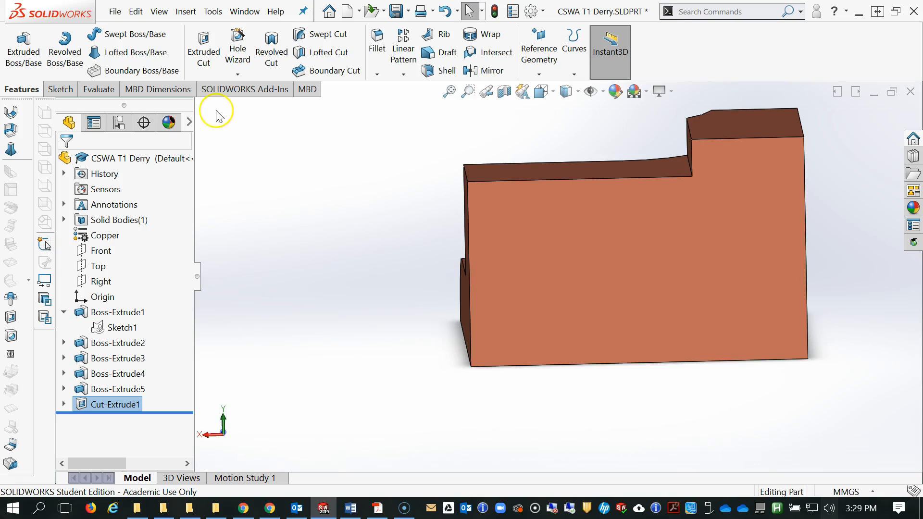
pyautogui.click(641, 281)
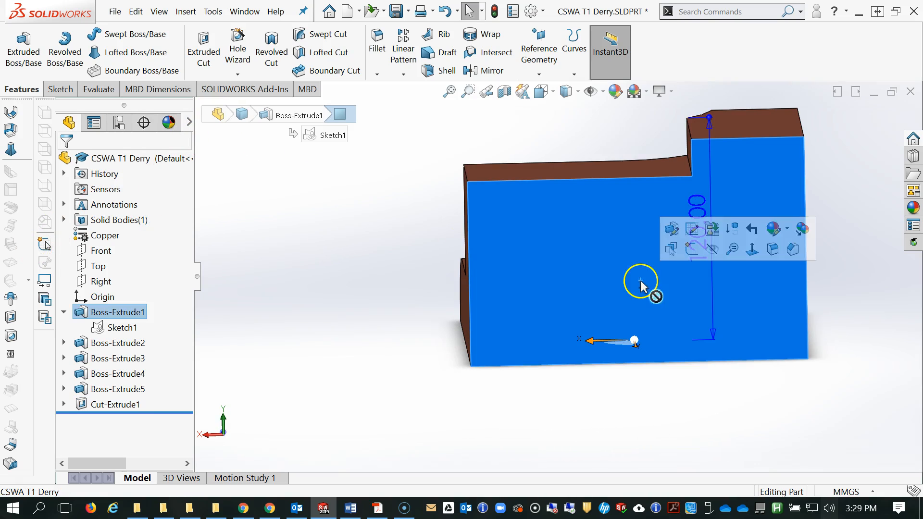
pyautogui.click(691, 249)
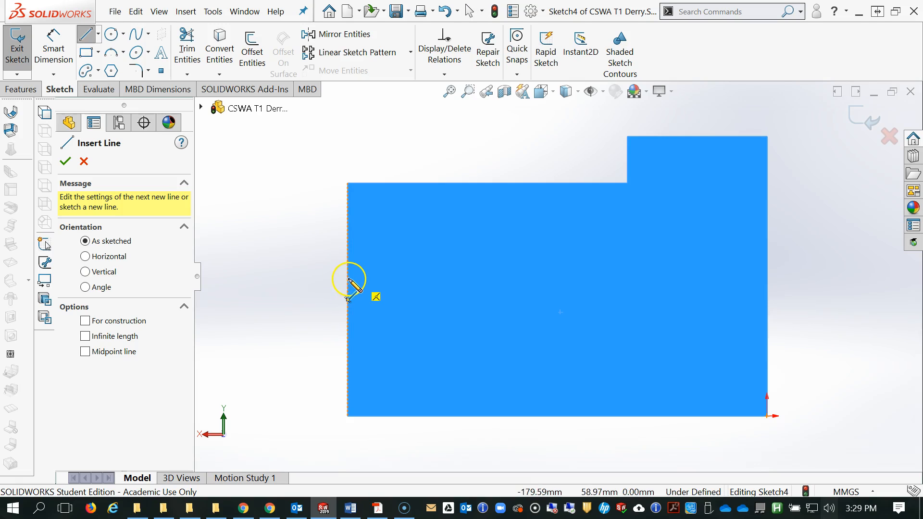
pyautogui.click(348, 280)
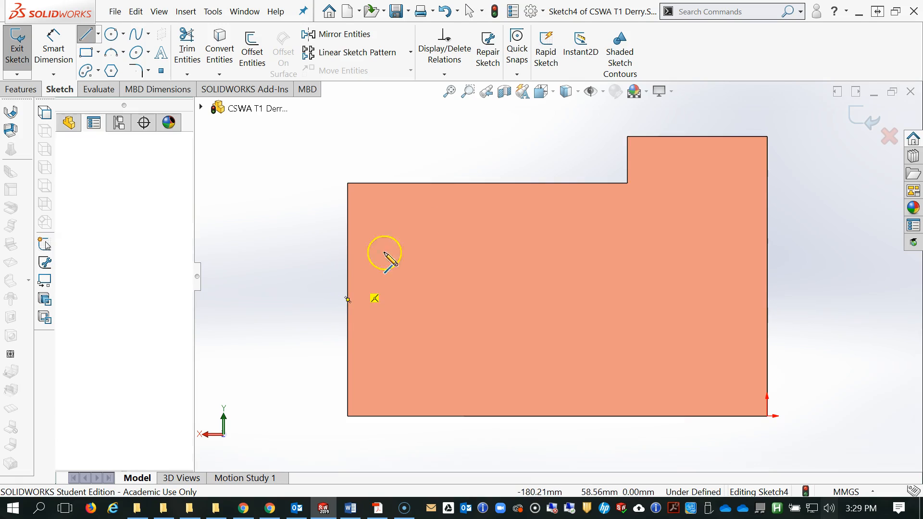
pyautogui.click(559, 140)
pyautogui.press('Escape')
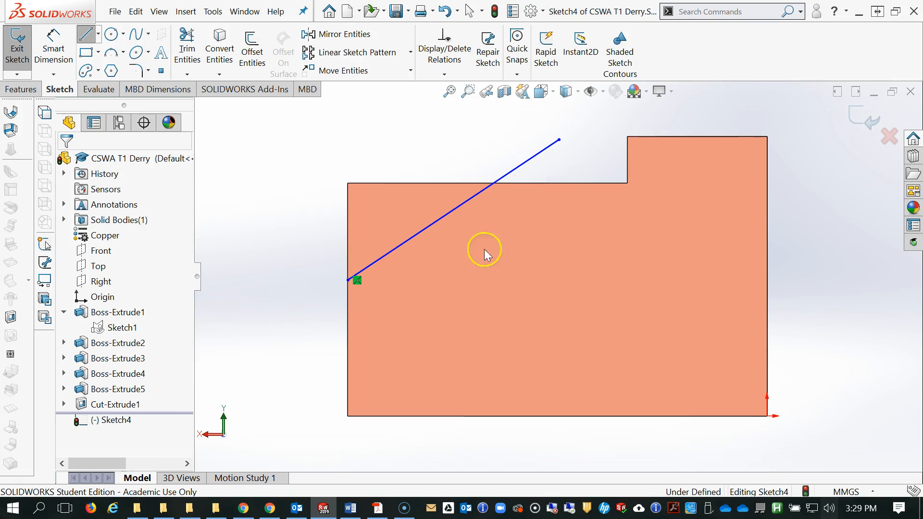
# - Dimension the sloped line's lower endpoint 55 mm above the face's bottom edge
pyautogui.press('d')
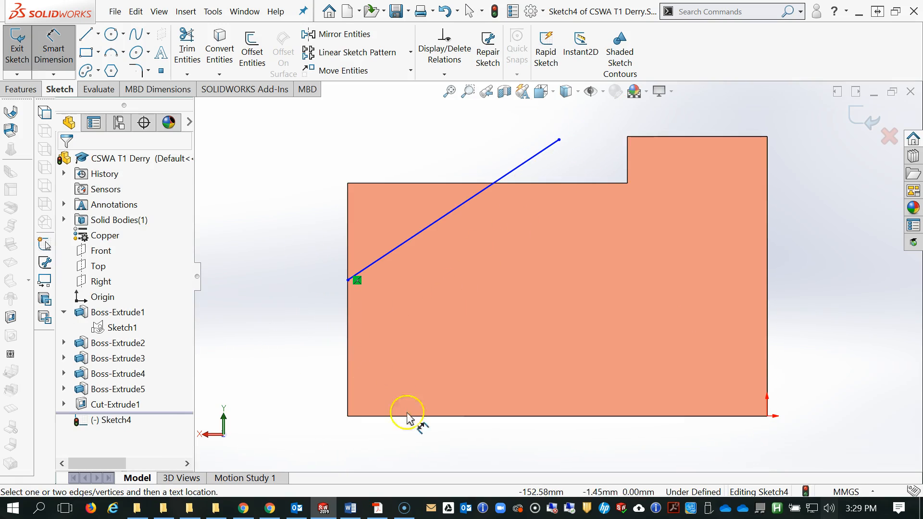
pyautogui.click(414, 417)
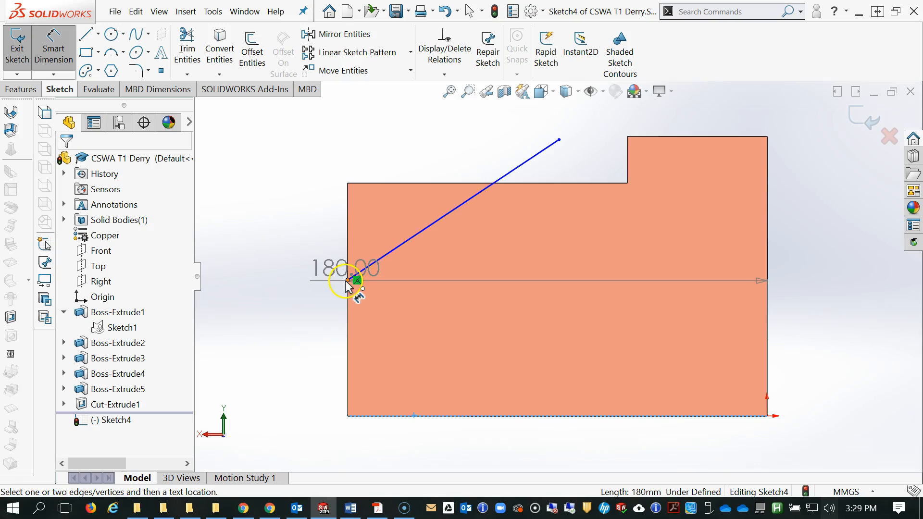
pyautogui.click(346, 280)
pyautogui.click(293, 332)
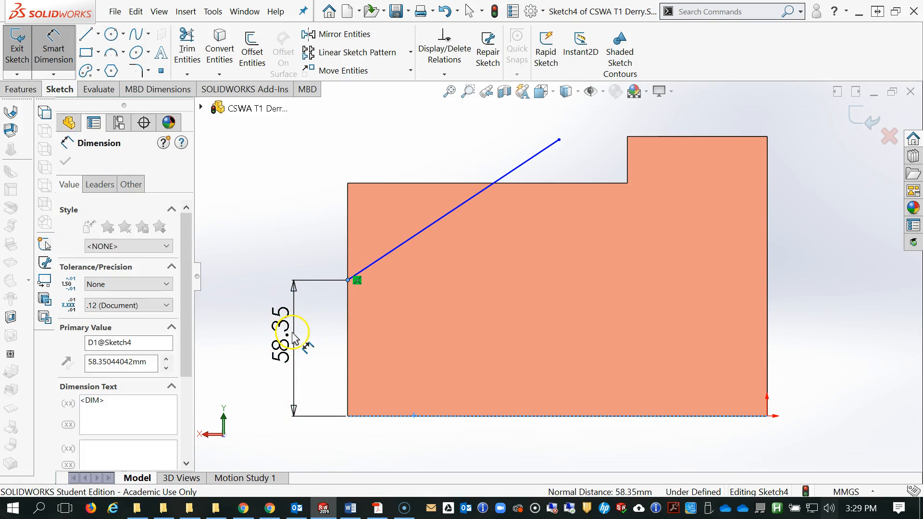
pyautogui.write('55')
pyautogui.press('Return')
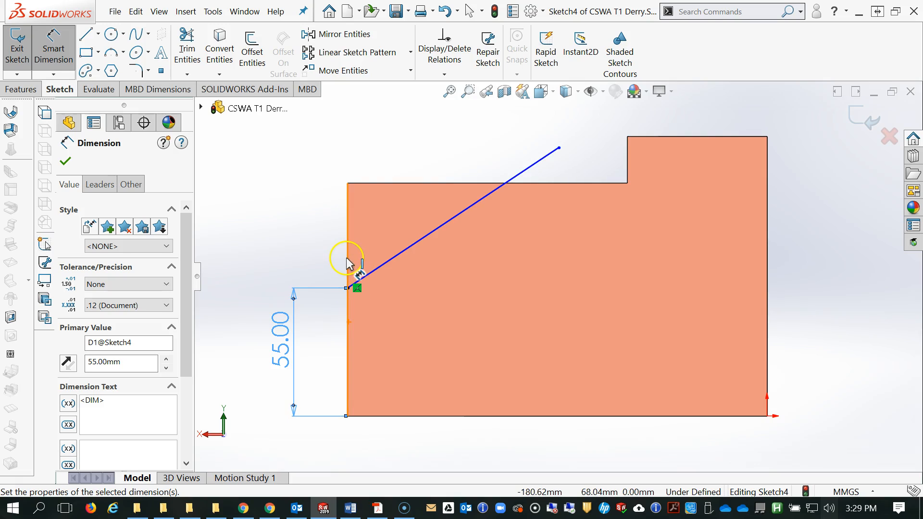
# - Dimension the angle between the sloped line and the face's shorter vertical edge as 60 degrees
pyautogui.click(347, 263)
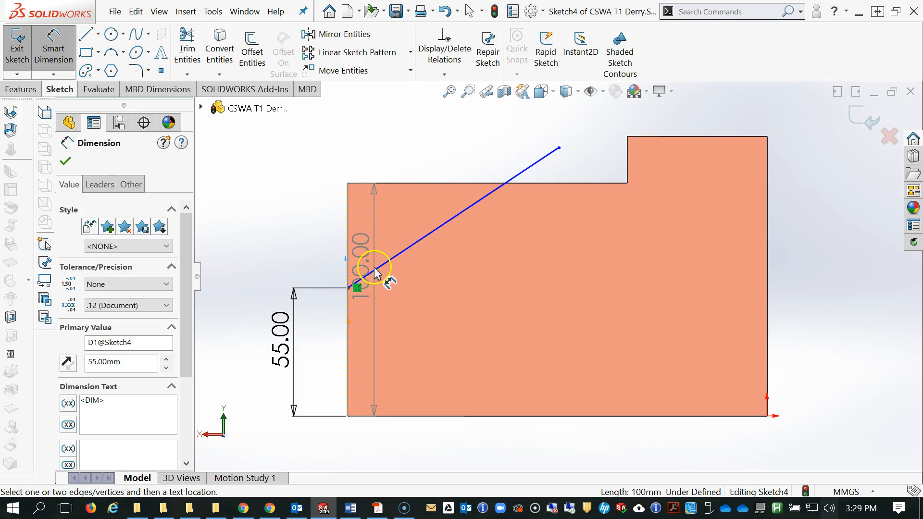
pyautogui.click(374, 269)
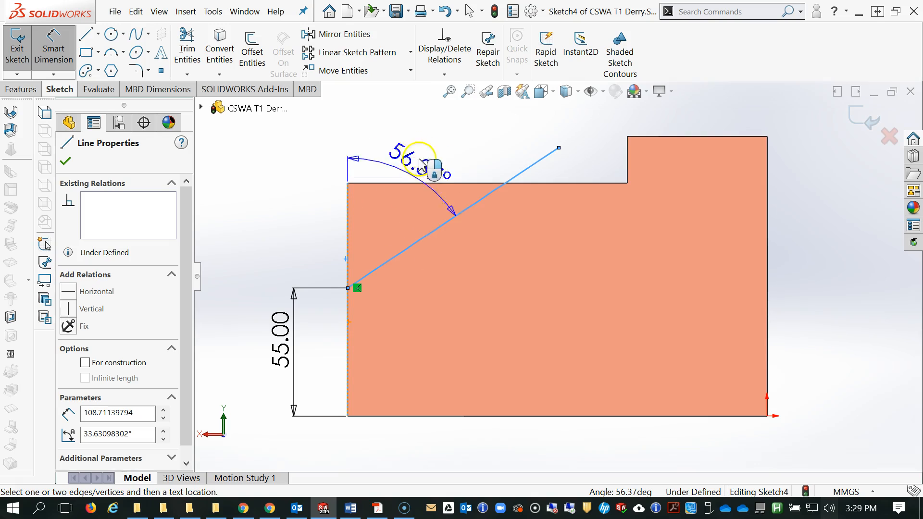
pyautogui.click(426, 155)
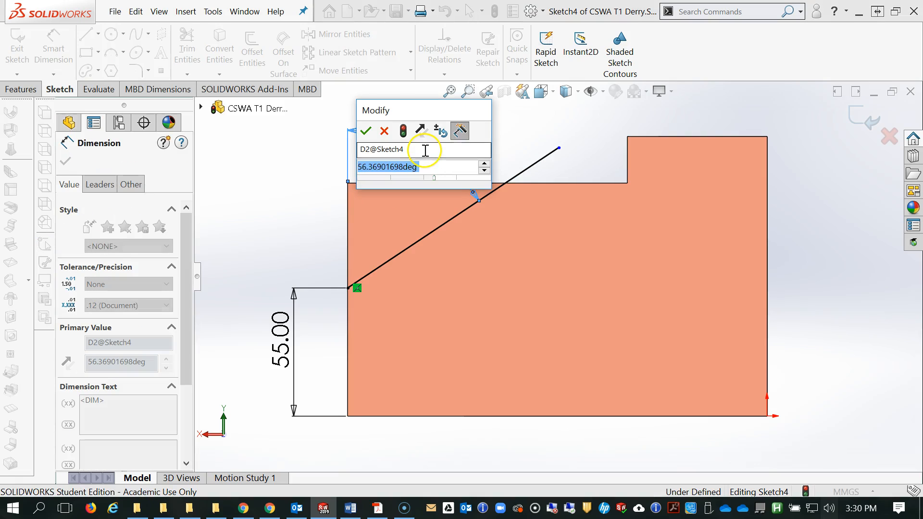
pyautogui.write('60')
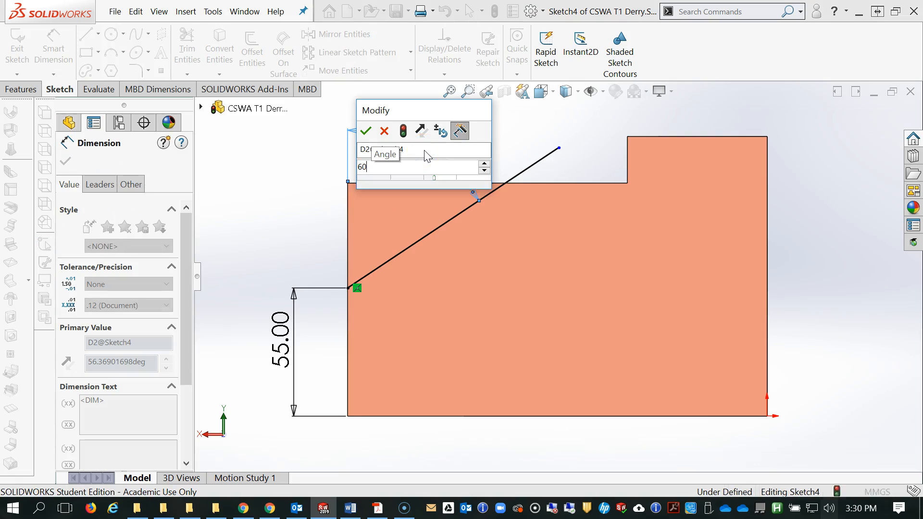
pyautogui.press('Return')
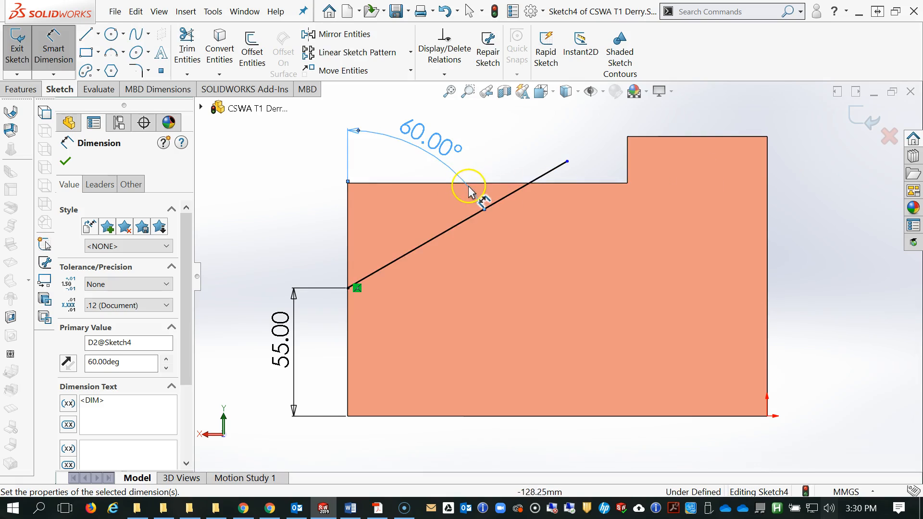
# - Draw a vertical line about 9 mm long from the lower step's top edge down to the sloped line
pyautogui.scroll(-3, 476, 202)
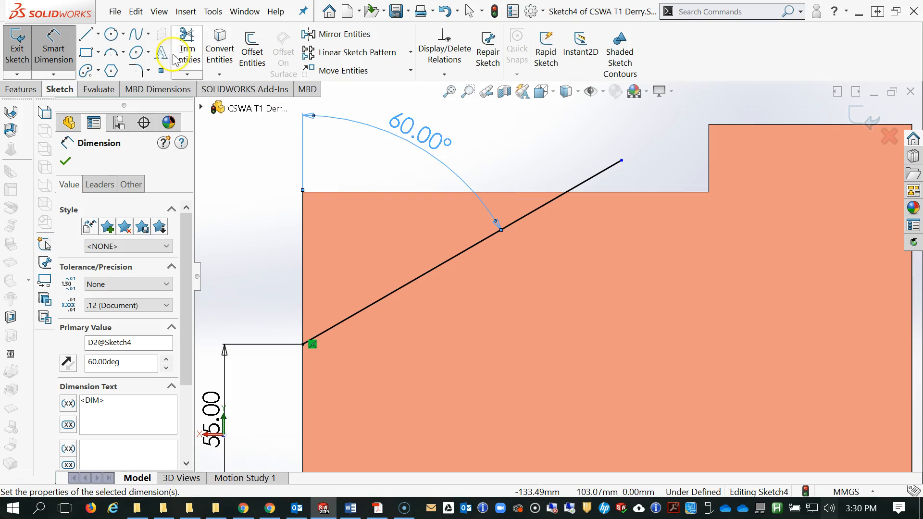
pyautogui.click(85, 34)
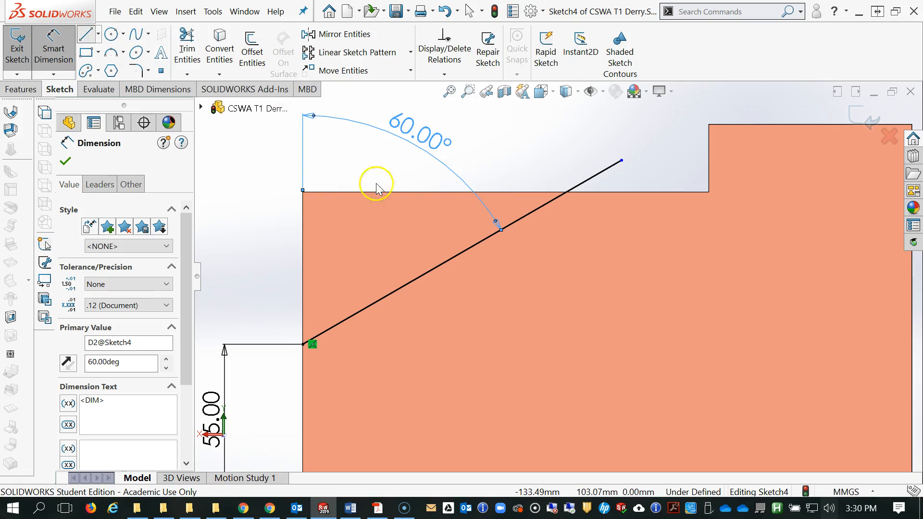
pyautogui.click(513, 192)
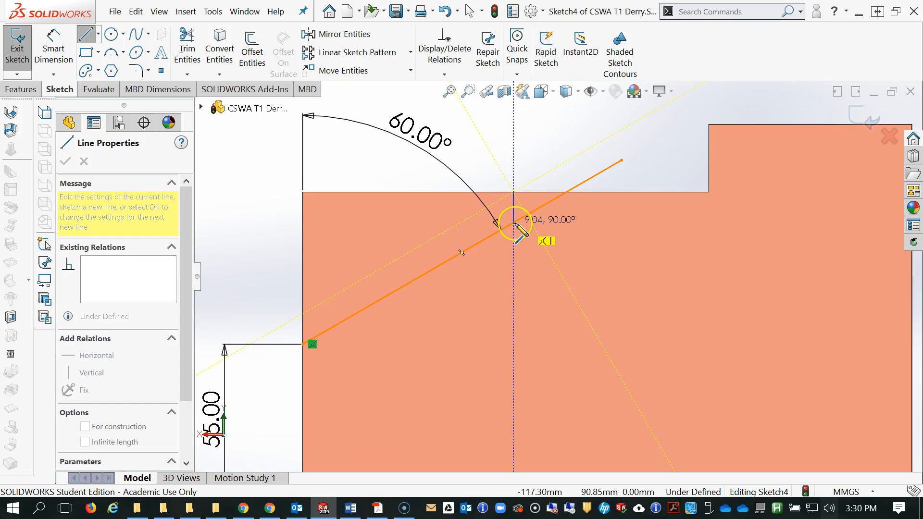
pyautogui.click(514, 223)
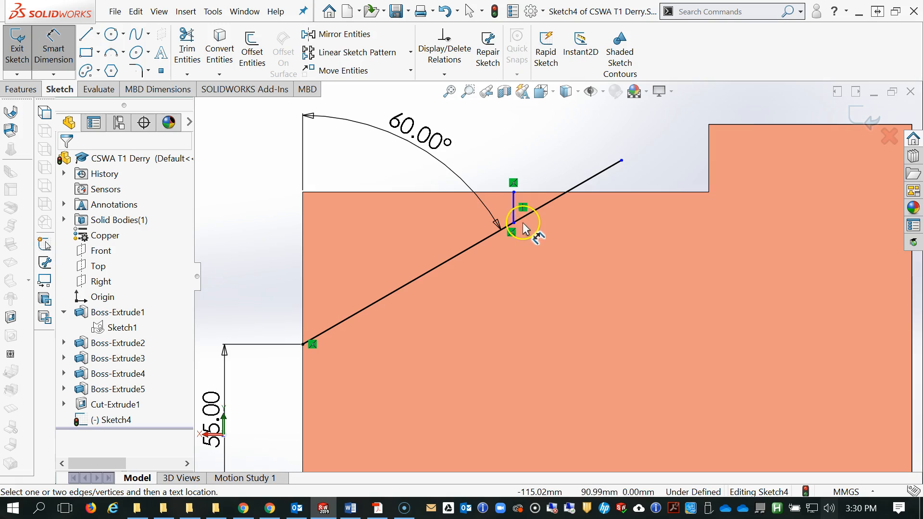
# - Dimension the short vertical line's length as 15 mm, checking the value against the side view in the exercise PDF
pyautogui.click(514, 208)
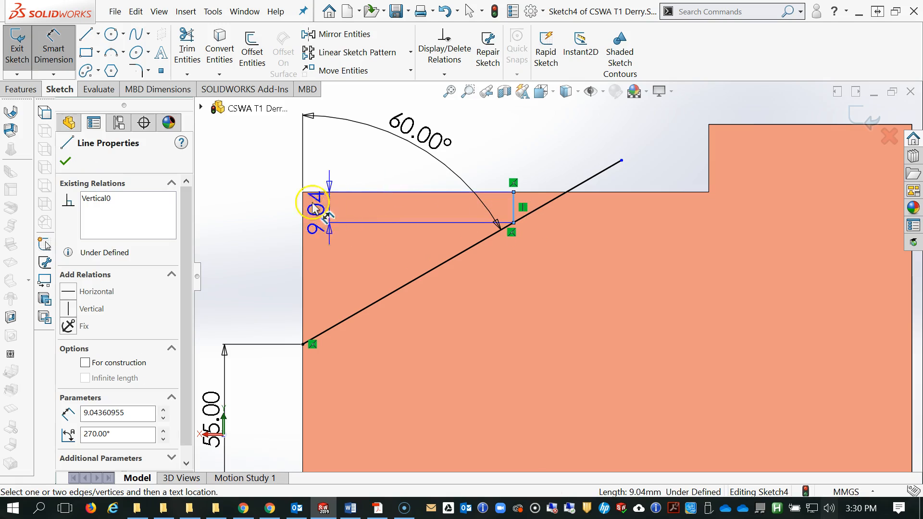
pyautogui.click(238, 204)
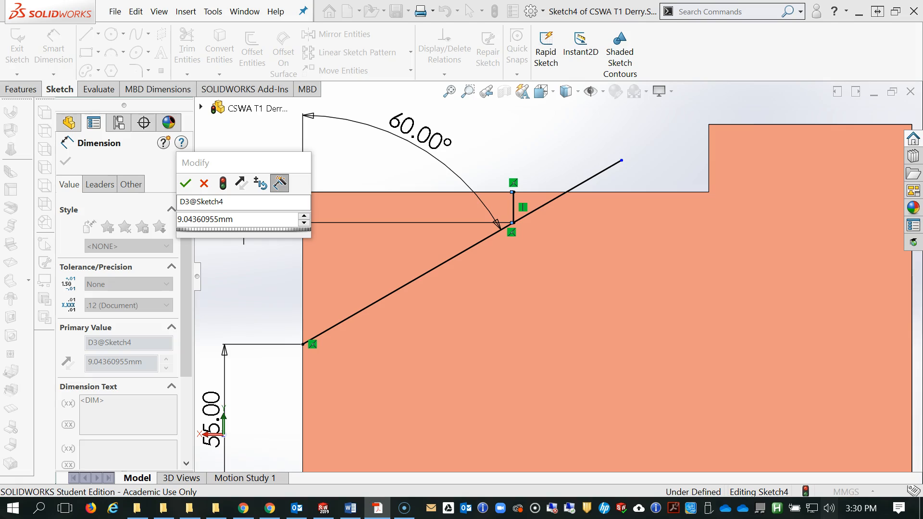
pyautogui.hotkey('alt', 'Tab')
pyautogui.click(603, 108)
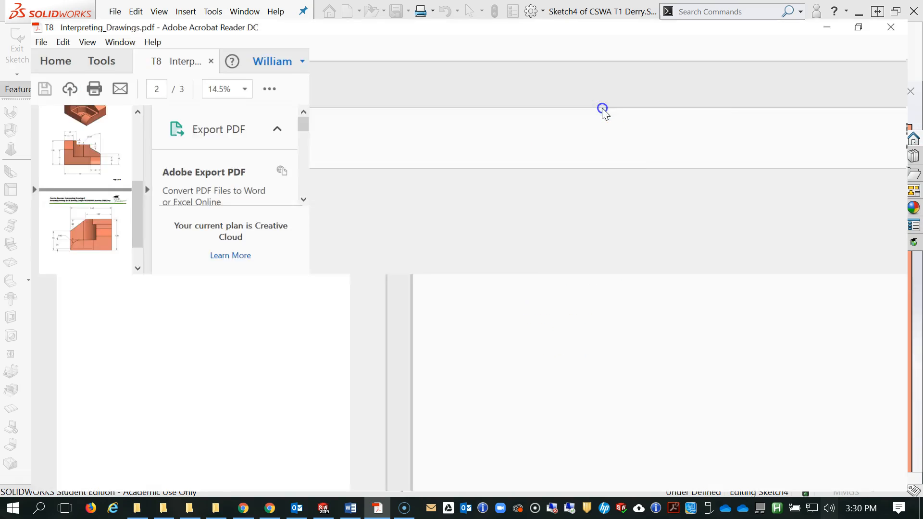
pyautogui.scroll(-3, 517, 202)
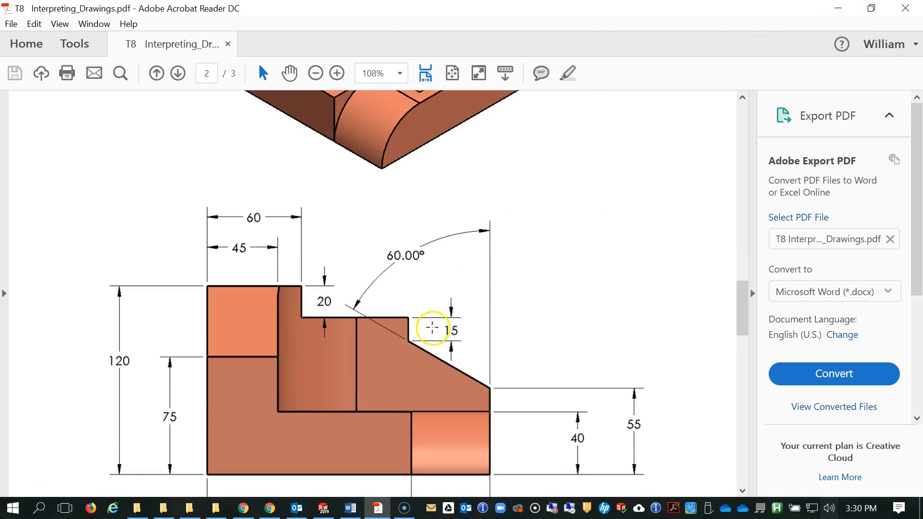
pyautogui.hotkey('alt', 'Tab')
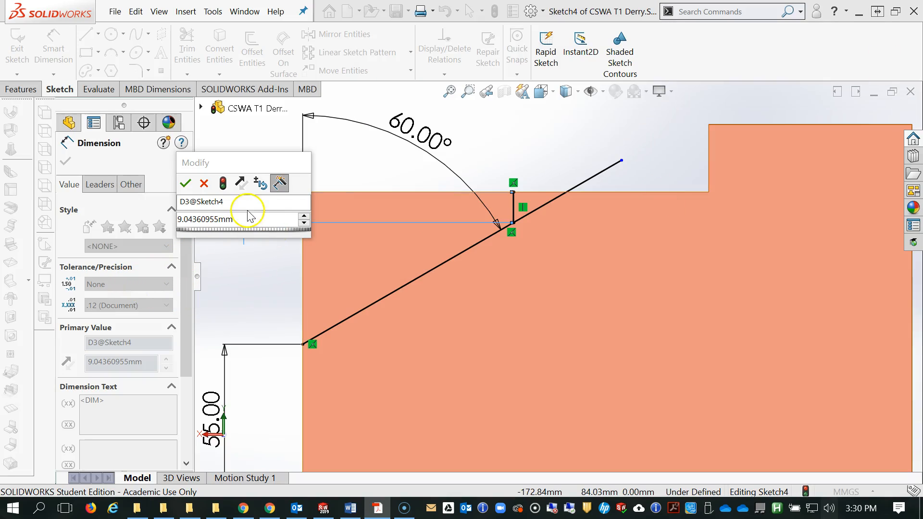
pyautogui.click(259, 225)
pyautogui.write('9')
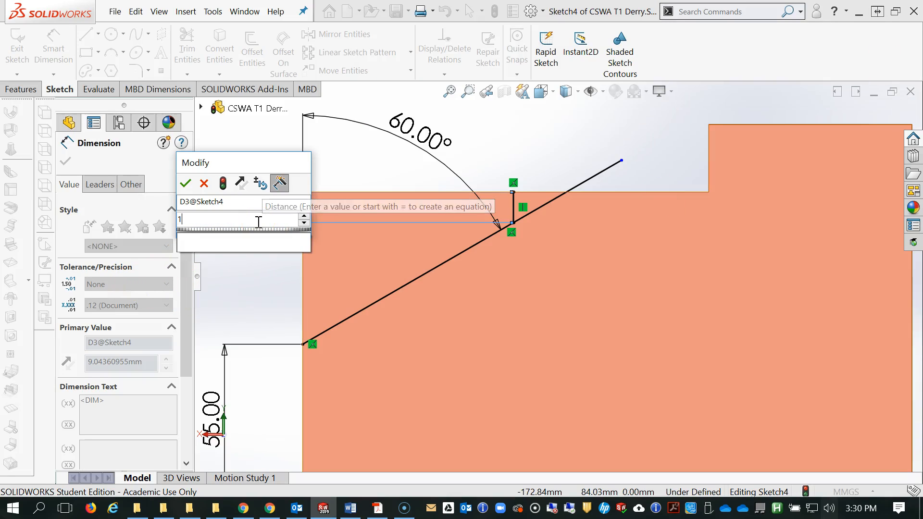
pyautogui.press('Escape')
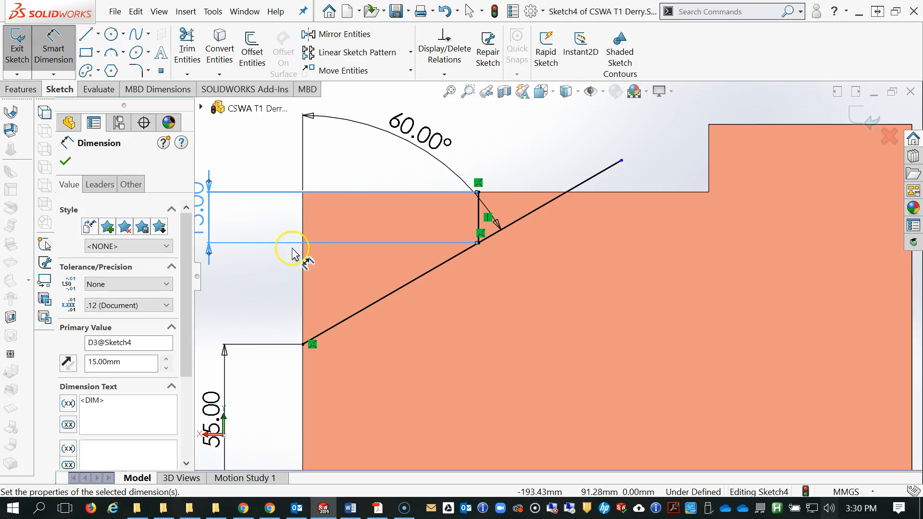
# - Trim away the part of the sloped line that extends beyond the 15 mm vertical line
pyautogui.scroll(-3, 467, 297)
pyautogui.scroll(4, 465, 295)
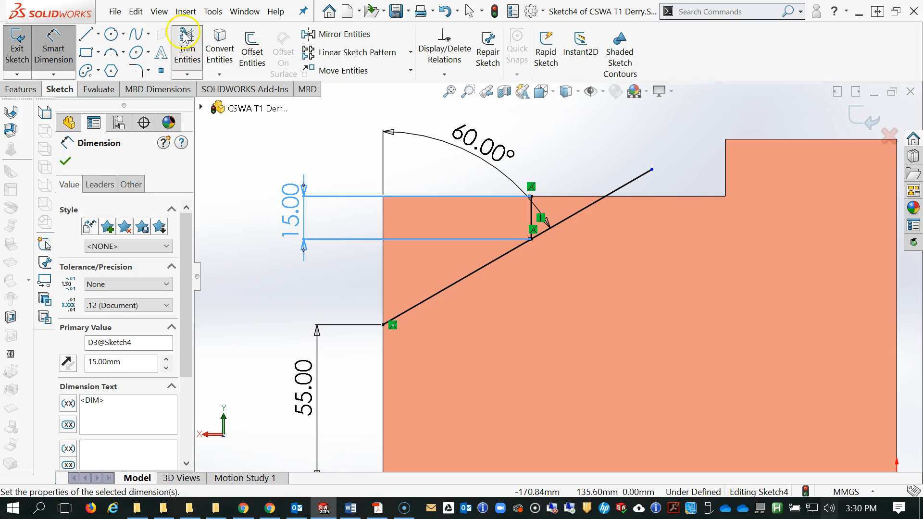
pyautogui.click(187, 48)
pyautogui.click(582, 210)
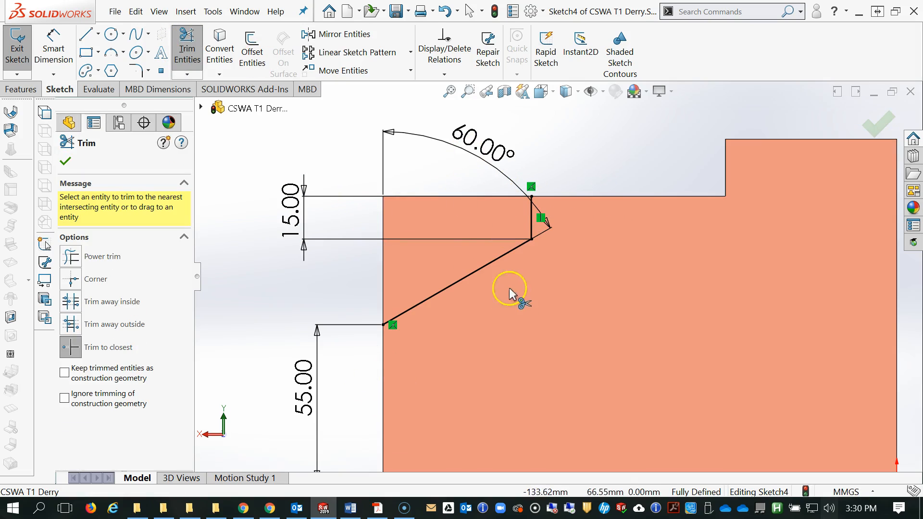
# - Close the cut profile with a horizontal line along the lower step's top edge and a vertical line down to the sloped line's lower end
pyautogui.click(82, 36)
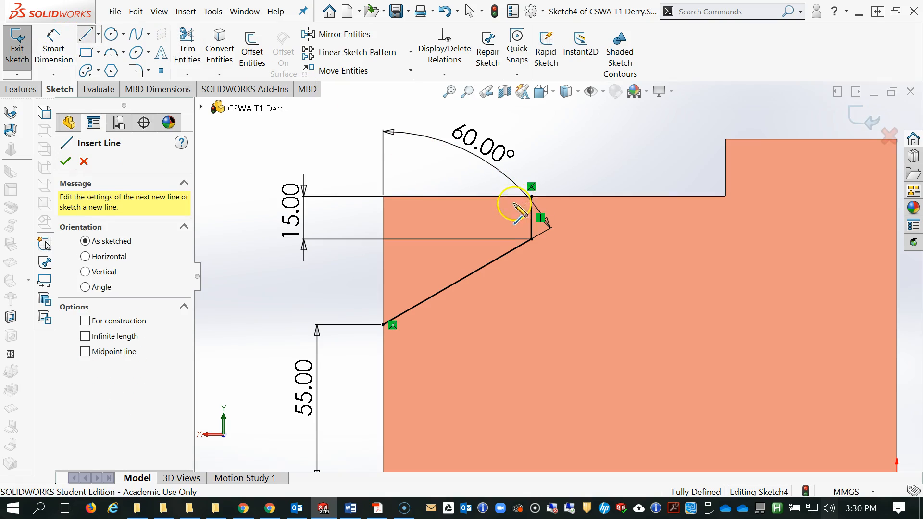
pyautogui.click(531, 197)
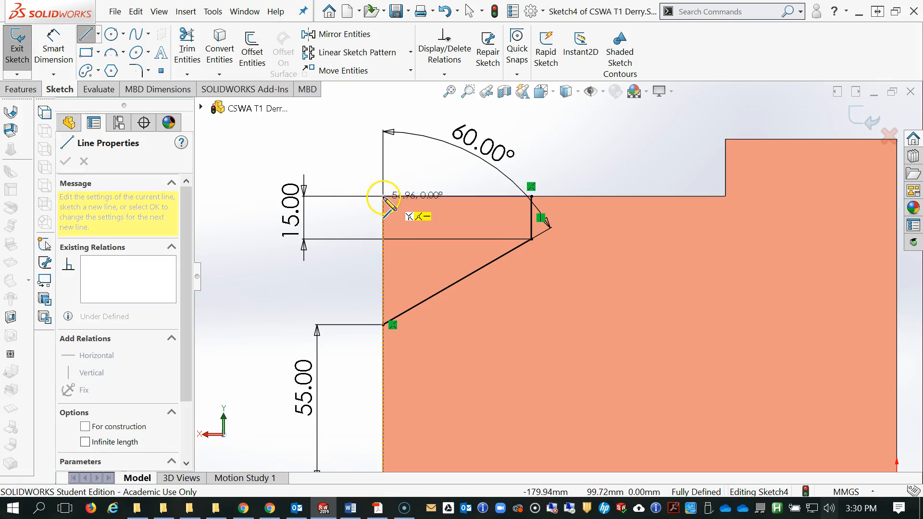
pyautogui.click(384, 197)
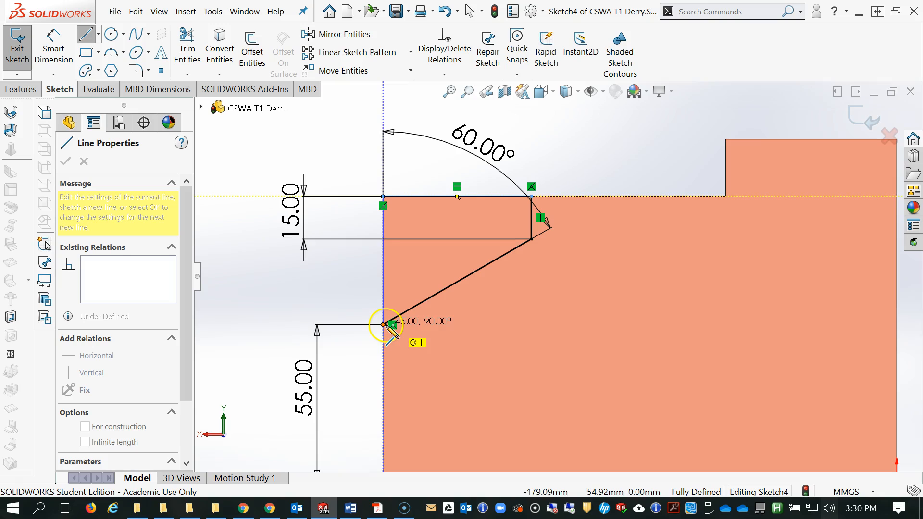
pyautogui.click(384, 325)
pyautogui.moveTo(309, 289); pyautogui.dragTo(313, 220, button='right')
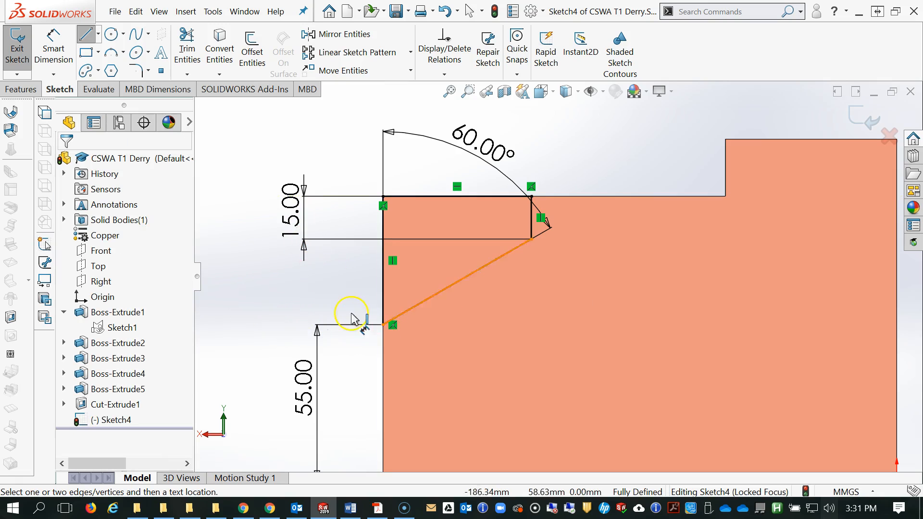
# - Finish the sketch and cut the closed four-sided profile through the part with an Extruded Cut set to Through All
pyautogui.press('f')
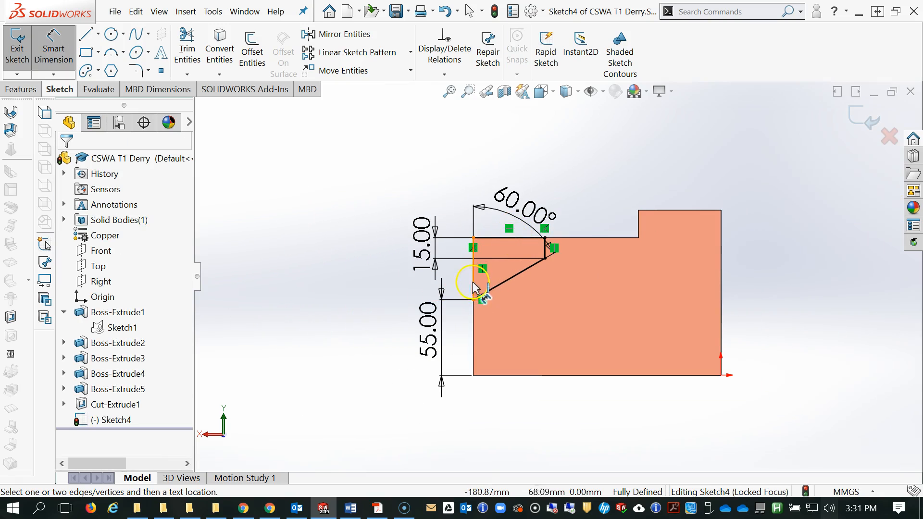
pyautogui.scroll(-1, 540, 320)
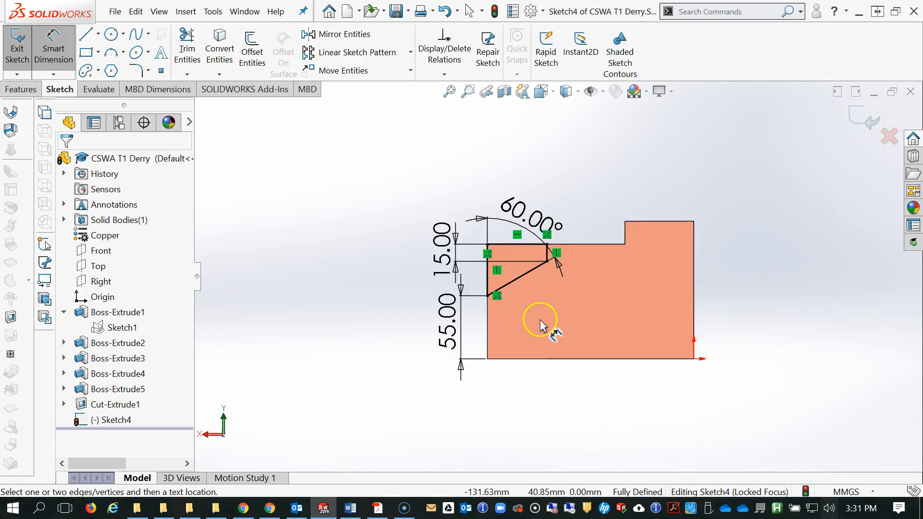
pyautogui.moveTo(585, 282); pyautogui.dragTo(635, 326, button='middle')
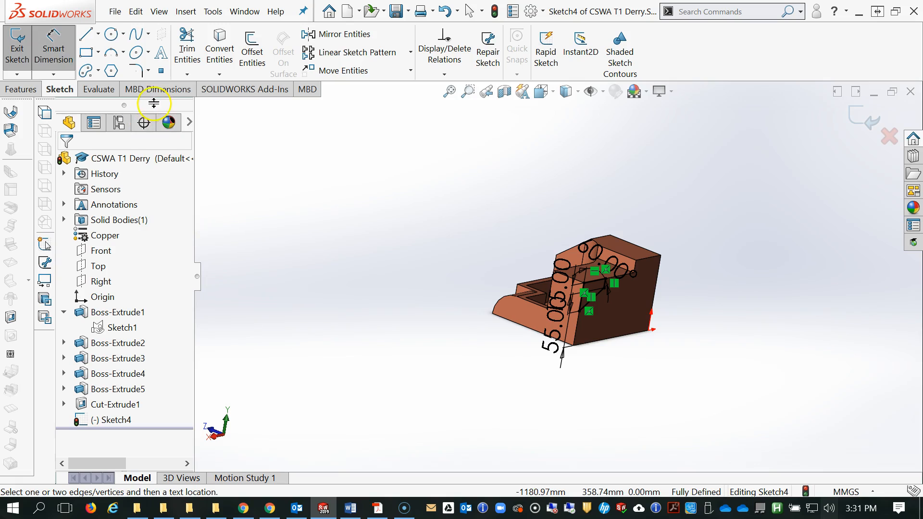
pyautogui.click(17, 49)
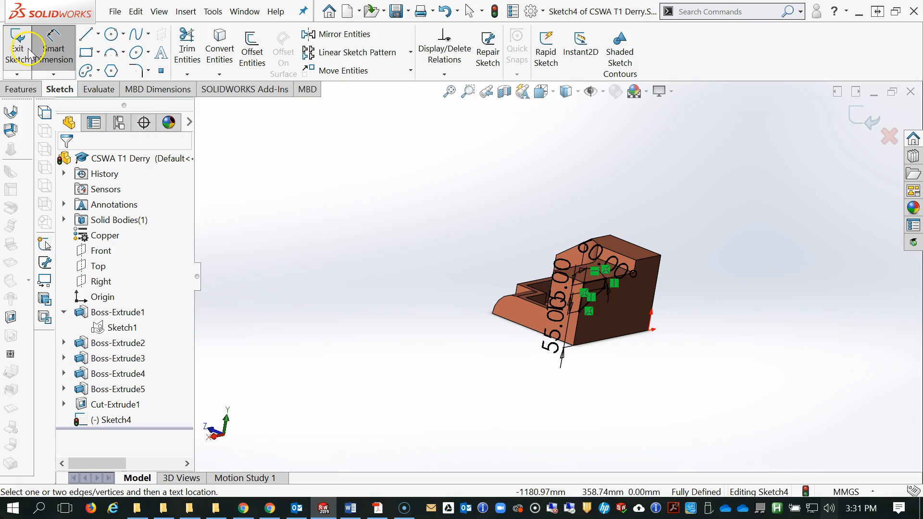
pyautogui.click(22, 90)
pyautogui.click(204, 47)
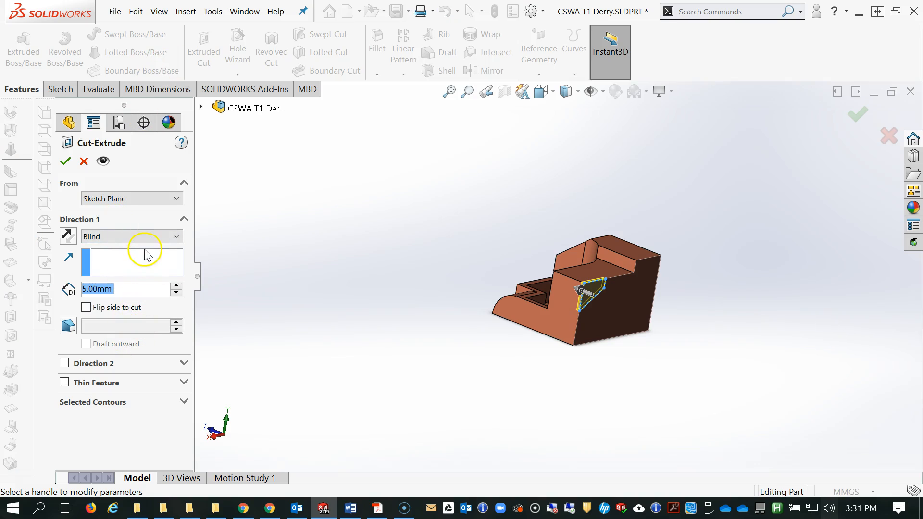
pyautogui.click(139, 236)
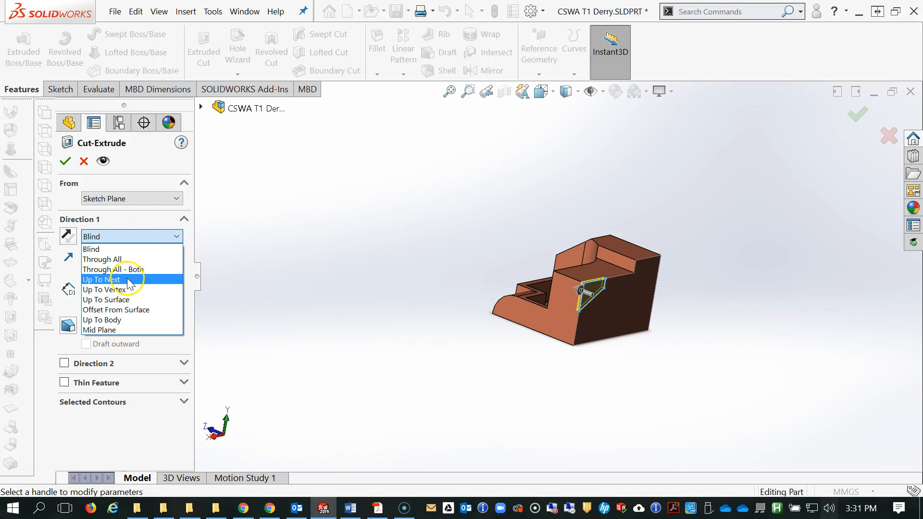
pyautogui.click(122, 260)
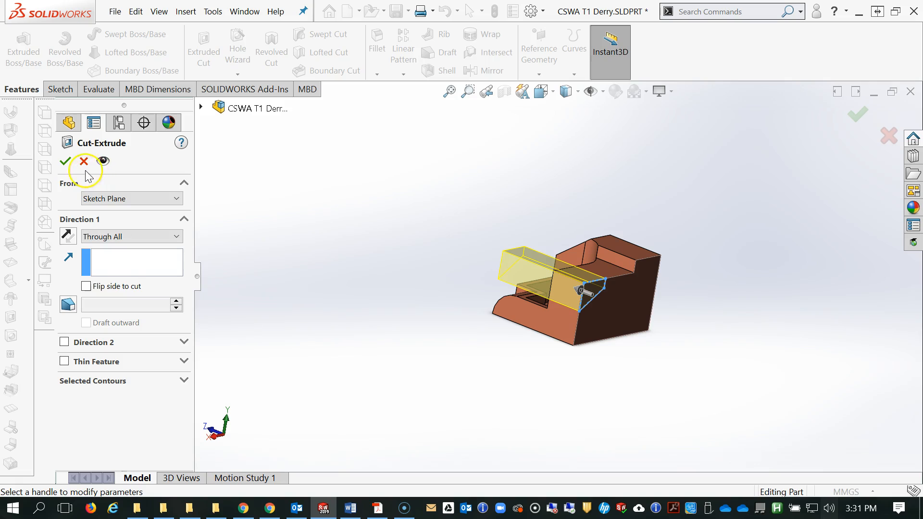
pyautogui.click(65, 161)
# - Examine the new sloped cut, the pocket and the rounded corner of the part from several angles
pyautogui.scroll(3, 565, 322)
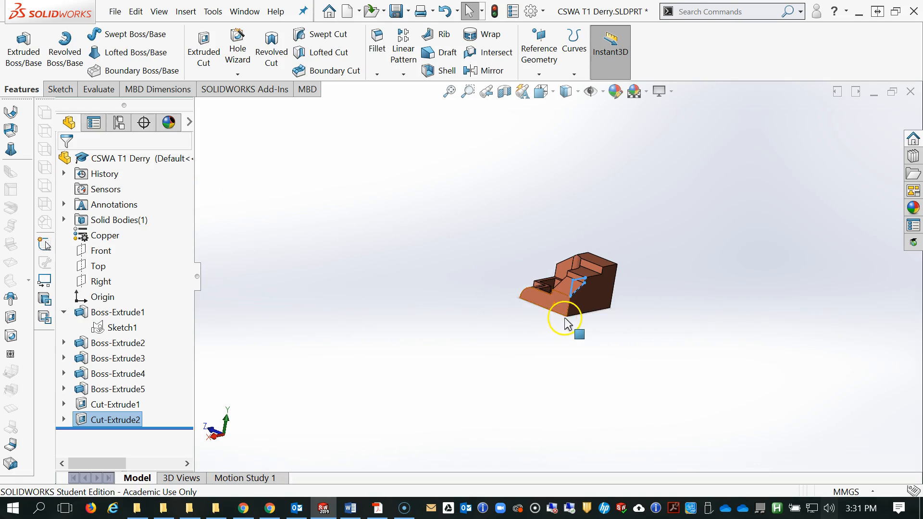
pyautogui.scroll(-5, 565, 322)
pyautogui.moveTo(546, 270); pyautogui.dragTo(627, 350, button='middle')
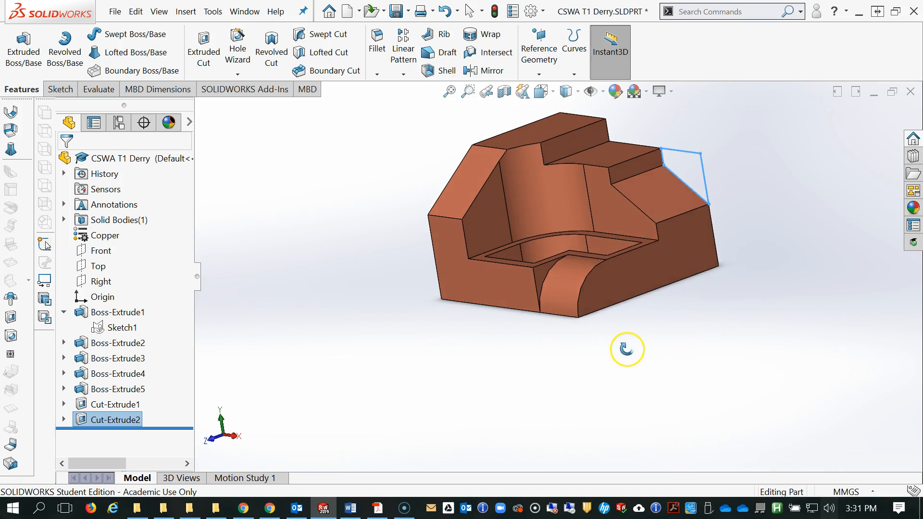
pyautogui.scroll(-3, 645, 244)
pyautogui.moveTo(561, 316); pyautogui.dragTo(552, 340, button='middle')
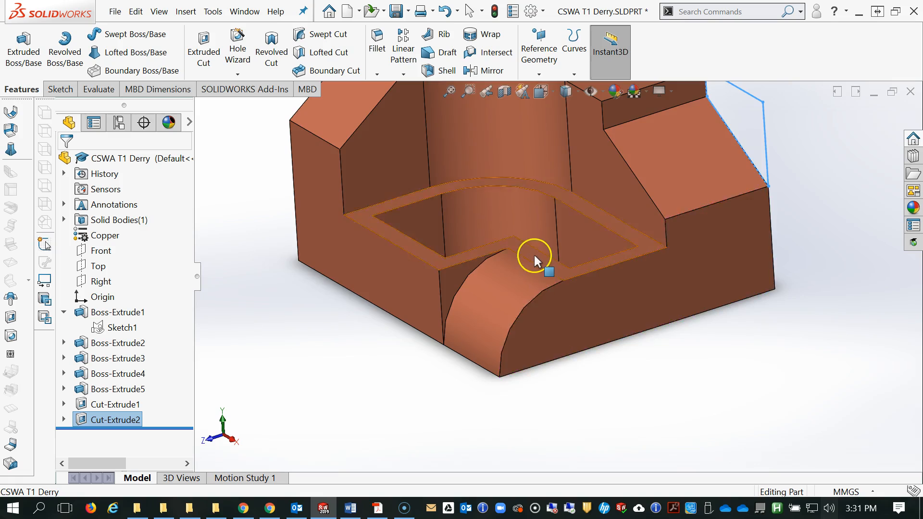
pyautogui.scroll(3, 534, 255)
pyautogui.moveTo(534, 255); pyautogui.dragTo(532, 213, button='middle')
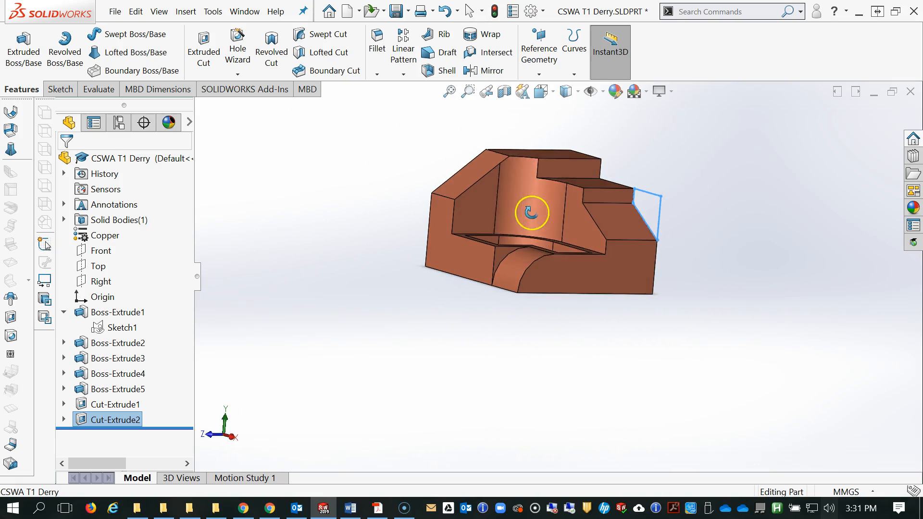
pyautogui.scroll(-3, 556, 182)
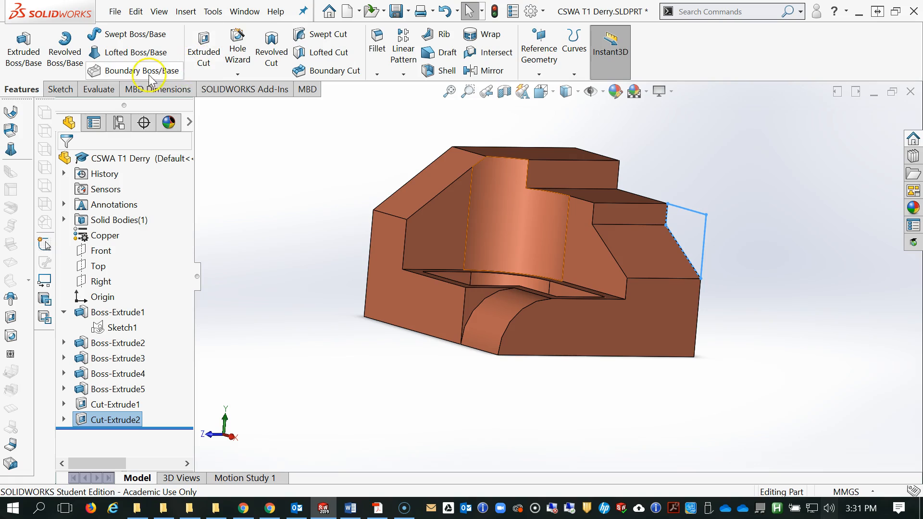
# - Evaluate the part's mass properties and compare the reported density with the copper density given in the exercise PDF
pyautogui.click(96, 89)
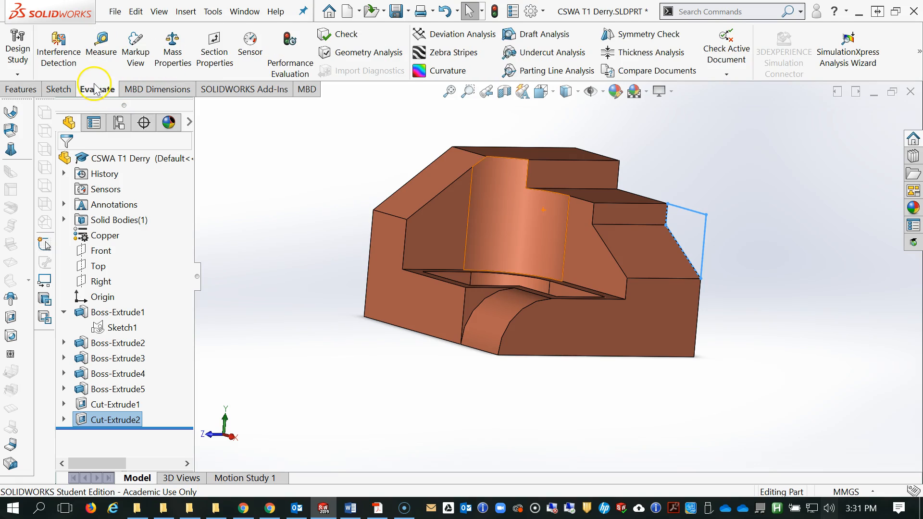
pyautogui.click(172, 57)
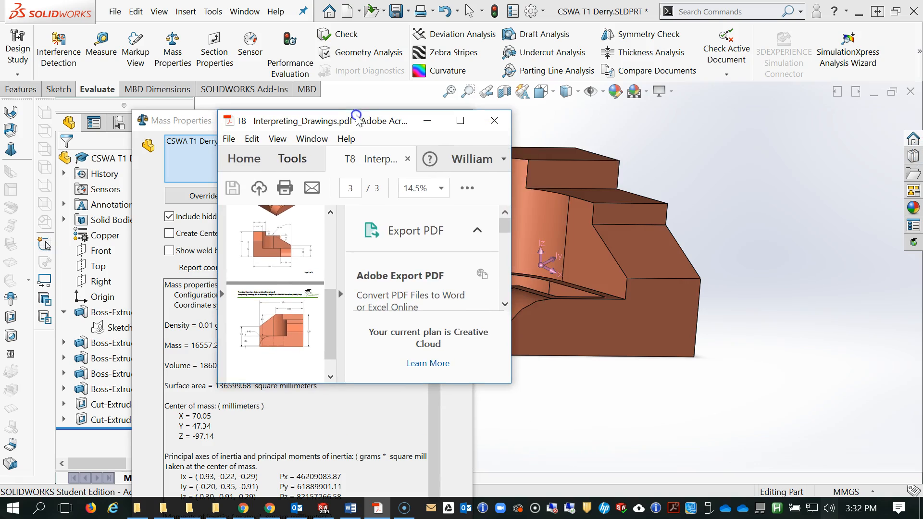
pyautogui.click(470, 119)
pyautogui.scroll(15, 392, 301)
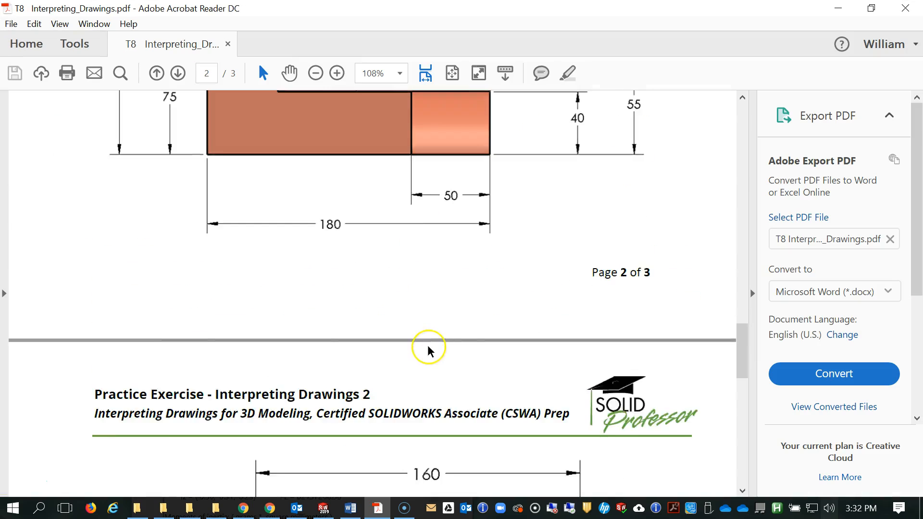
pyautogui.scroll(15, 363, 243)
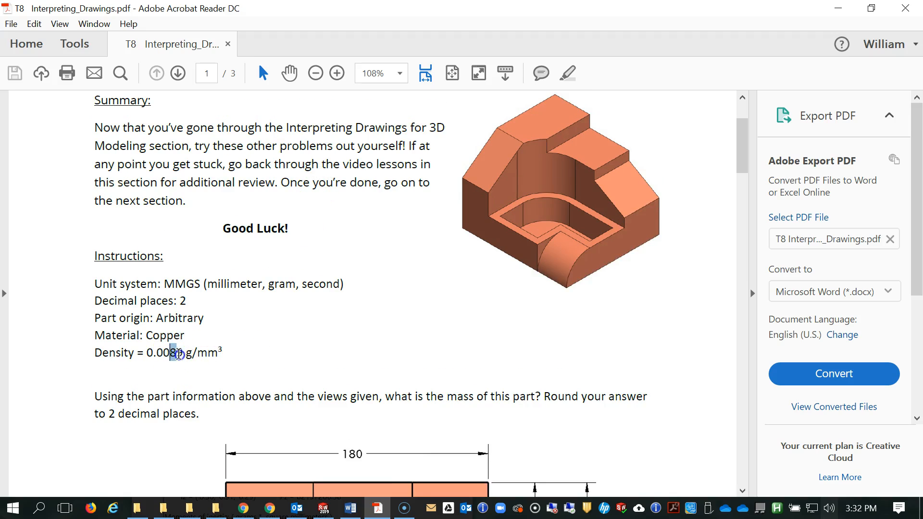
pyautogui.moveTo(188, 354); pyautogui.dragTo(186, 355)
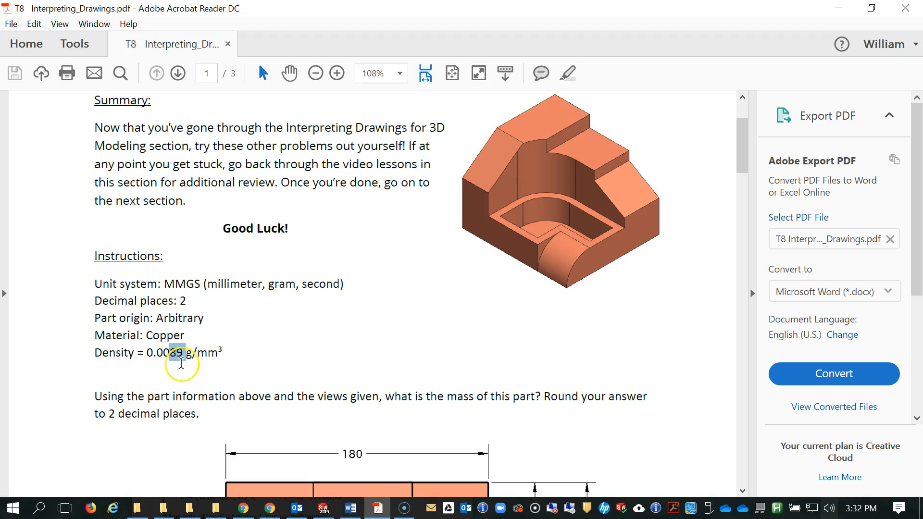
pyautogui.click(838, 8)
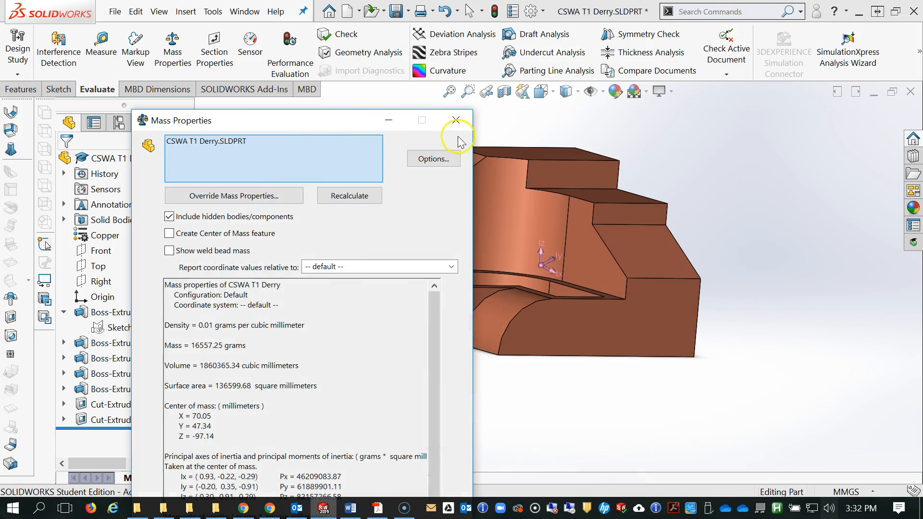
pyautogui.click(454, 120)
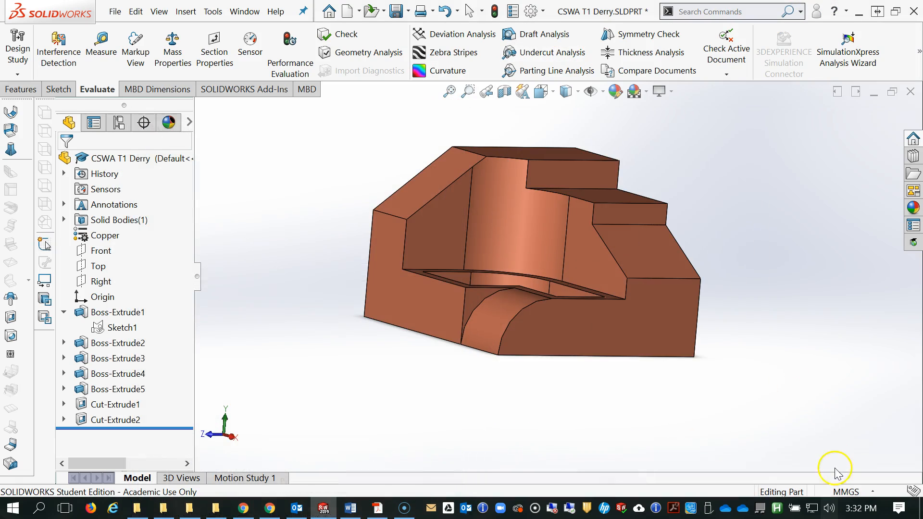
# - Set the mass and section properties length to four decimal places (.1234) in the document units
pyautogui.click(871, 492)
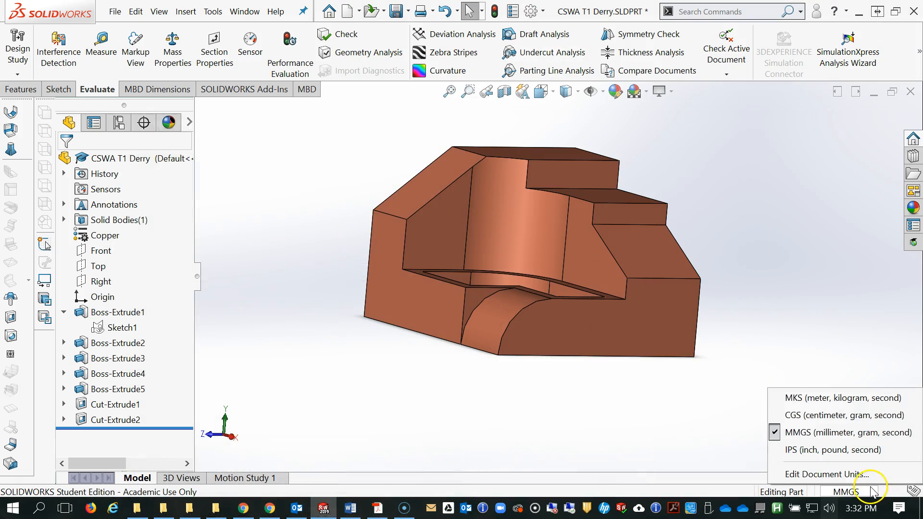
pyautogui.click(837, 473)
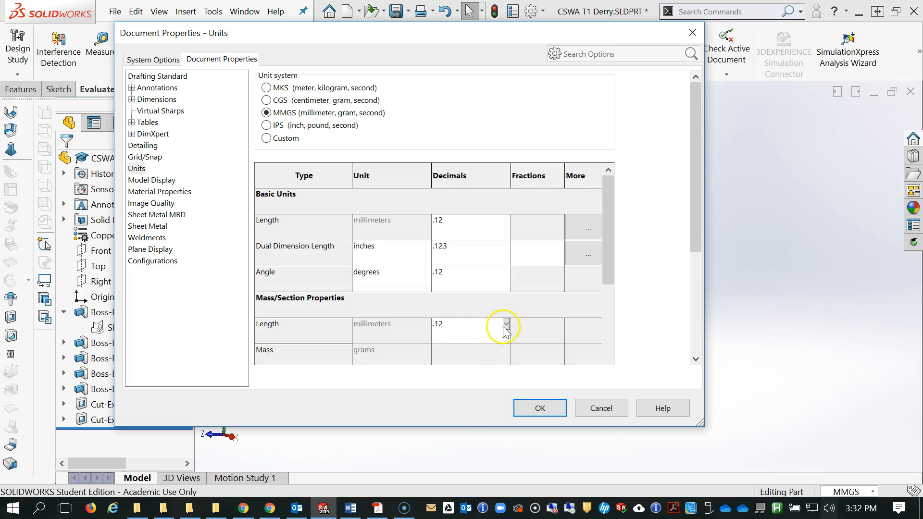
pyautogui.click(505, 328)
pyautogui.click(452, 373)
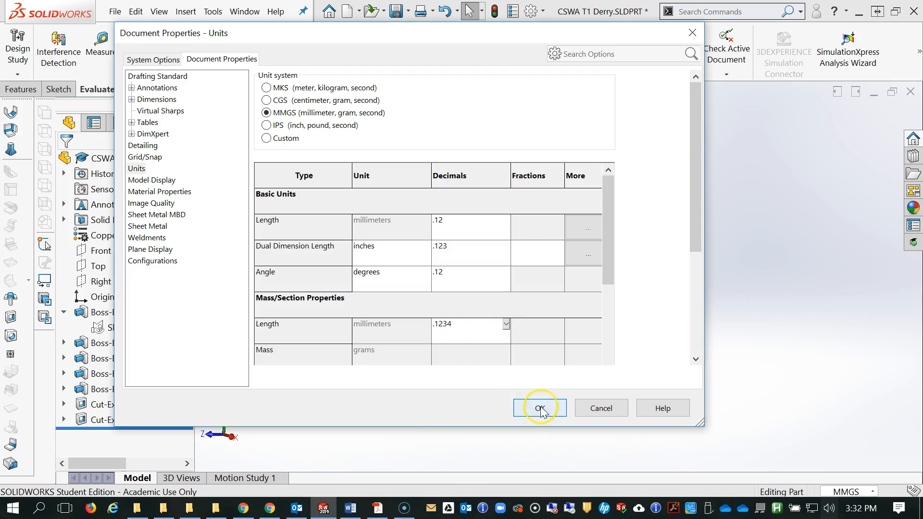
pyautogui.click(602, 410)
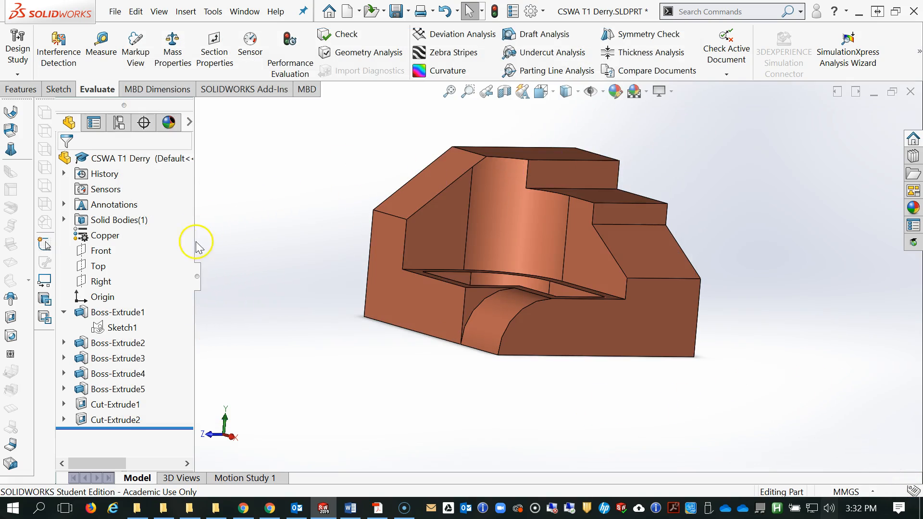
# - Evaluate the mass properties again and check the density at four decimal places
pyautogui.click(159, 65)
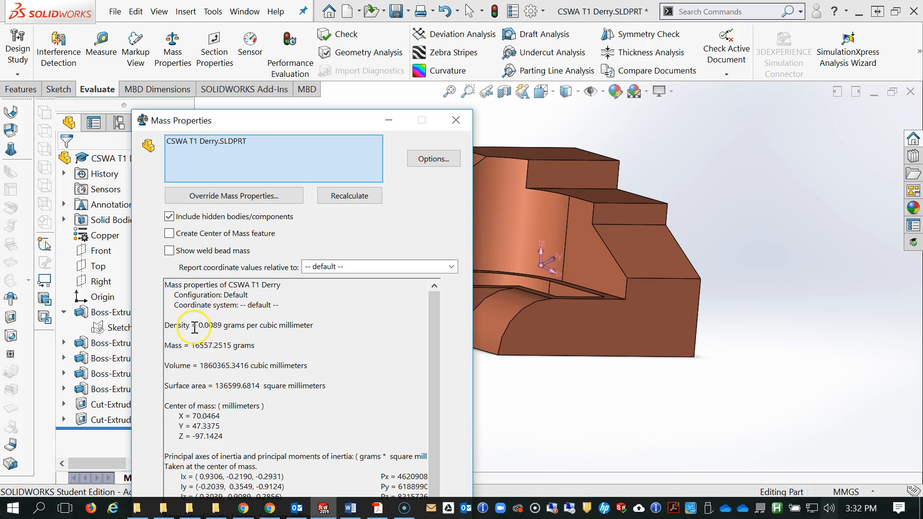
pyautogui.moveTo(224, 327); pyautogui.dragTo(299, 328)
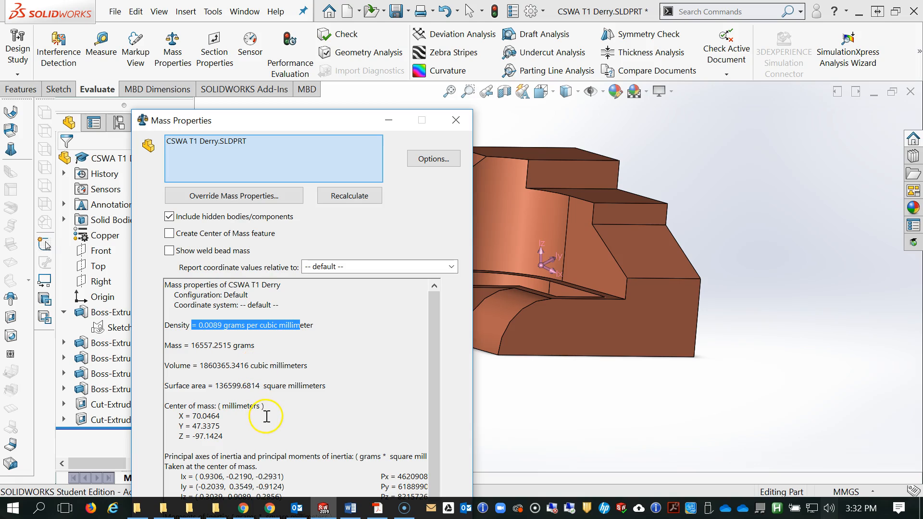
pyautogui.click(455, 121)
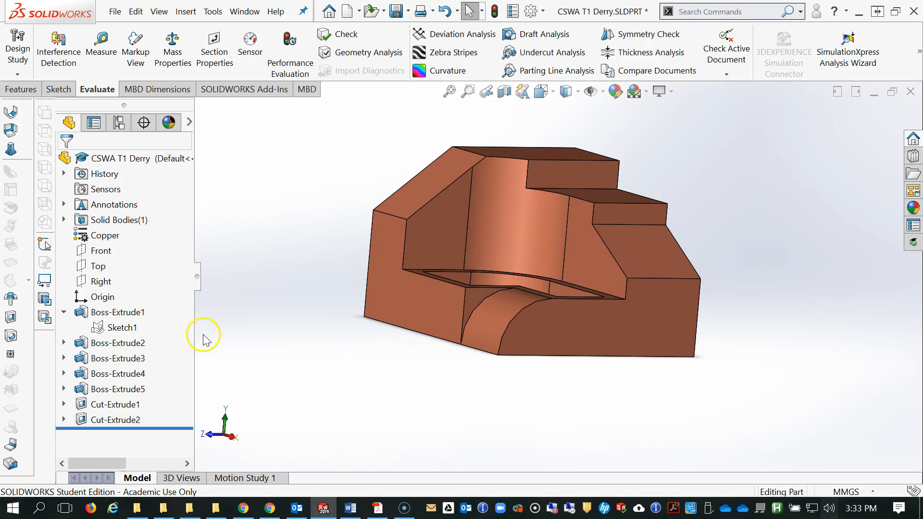
# - Open the base sketch shared by the first two boss extrusions for editing
pyautogui.click(64, 343)
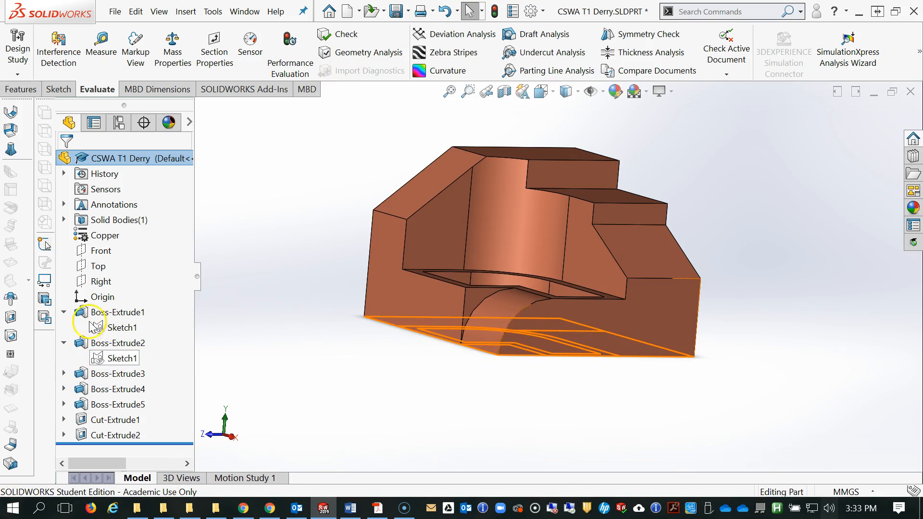
pyautogui.click(118, 328)
pyautogui.click(110, 295)
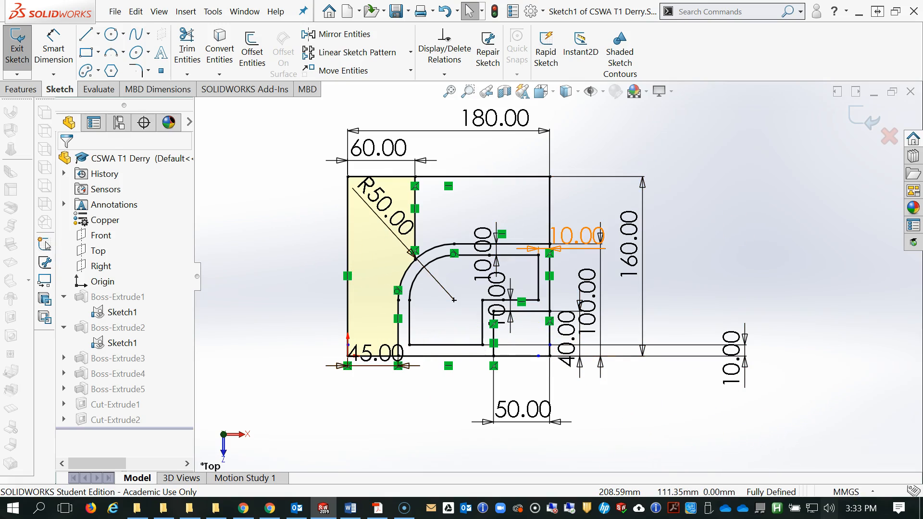
# - Switch to the exercise PDF in Acrobat Reader, examine the top view's dimensions for comparison with the base sketch, and return to SOLIDWORKS
pyautogui.click(377, 508)
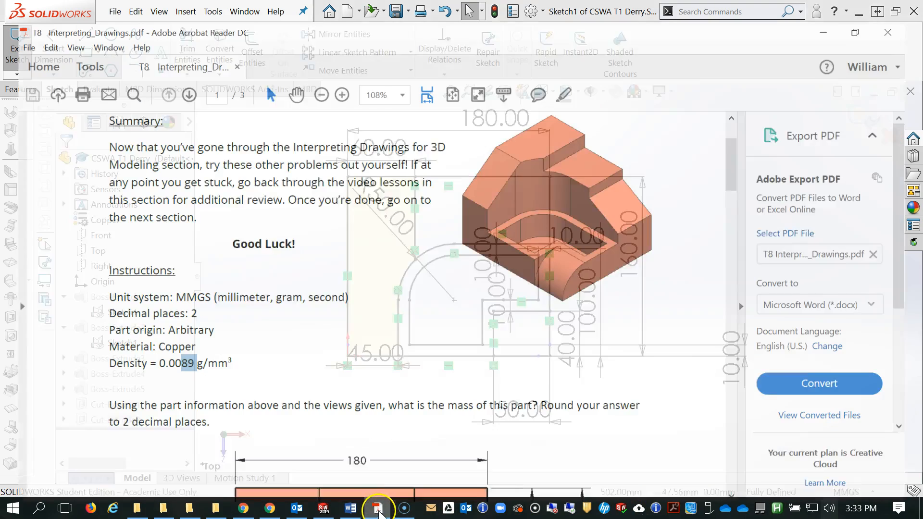
pyautogui.scroll(3, 598, 313)
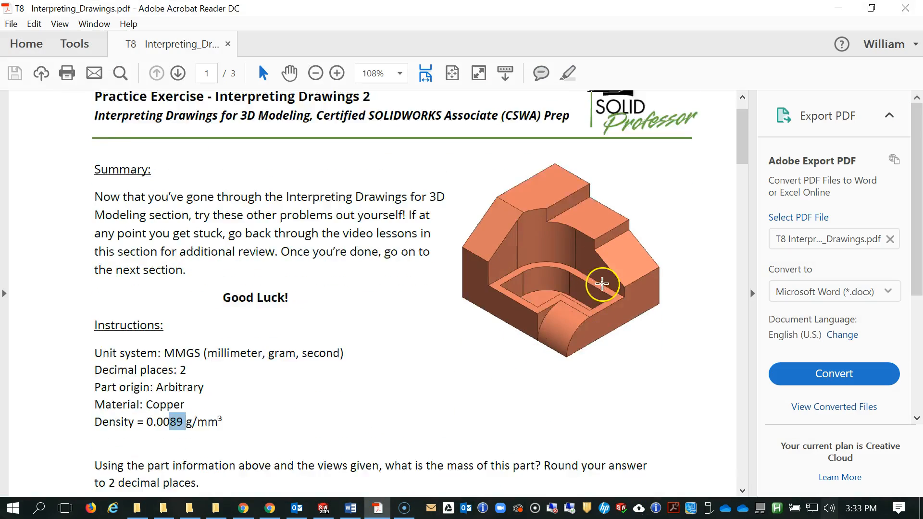
pyautogui.scroll(-8, 598, 285)
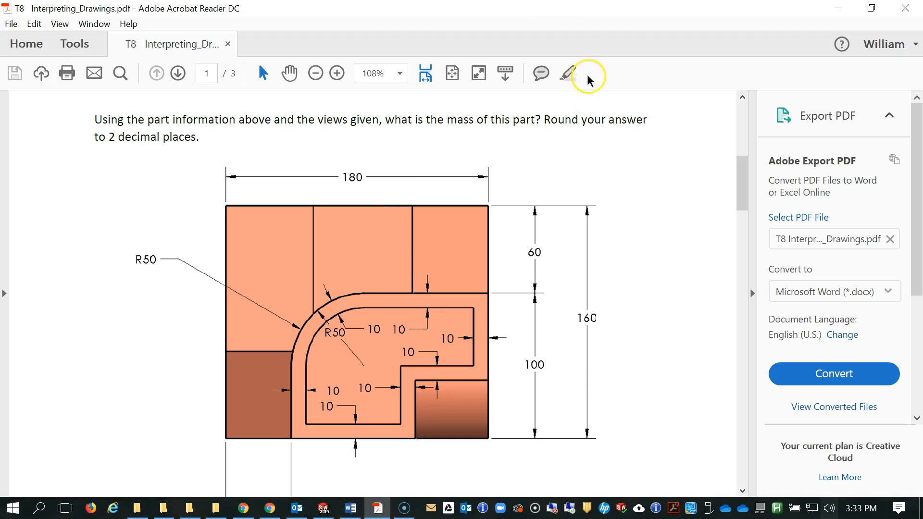
pyautogui.doubleClick(602, 8)
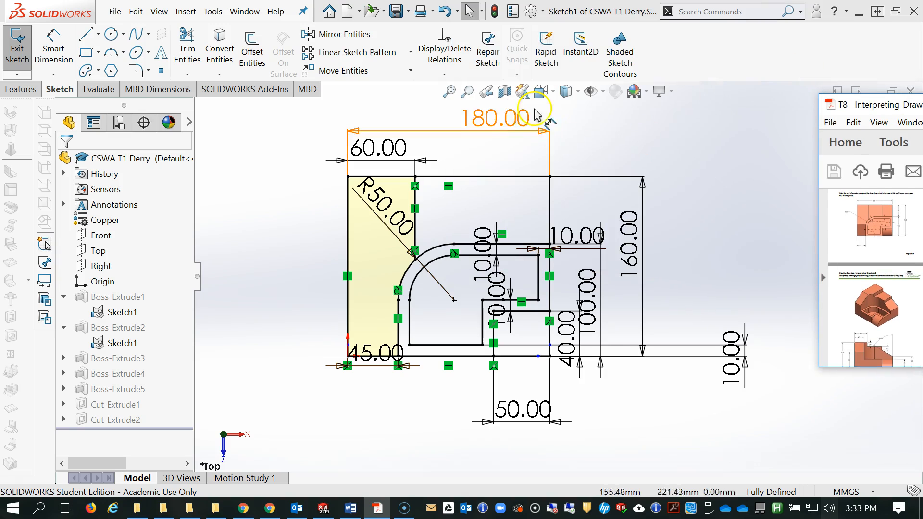
pyautogui.moveTo(880, 104); pyautogui.dragTo(440, 123)
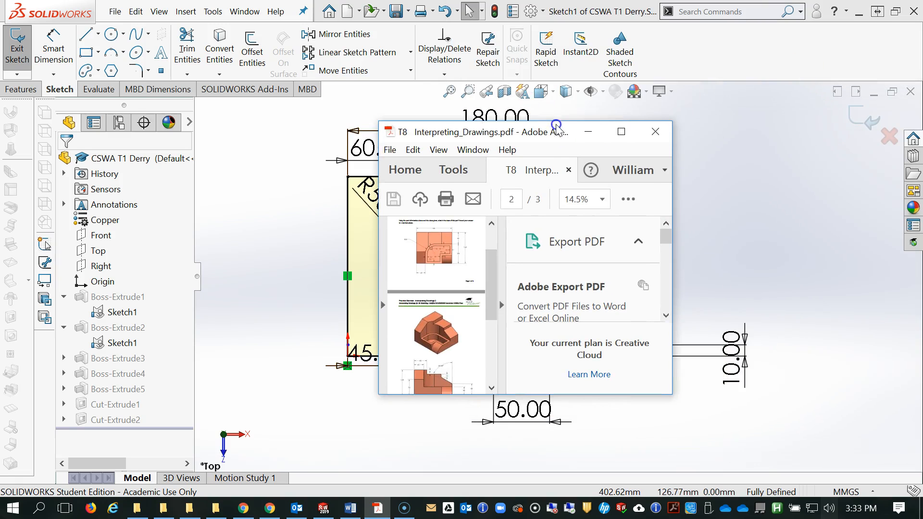
pyautogui.click(442, 290)
pyautogui.click(622, 124)
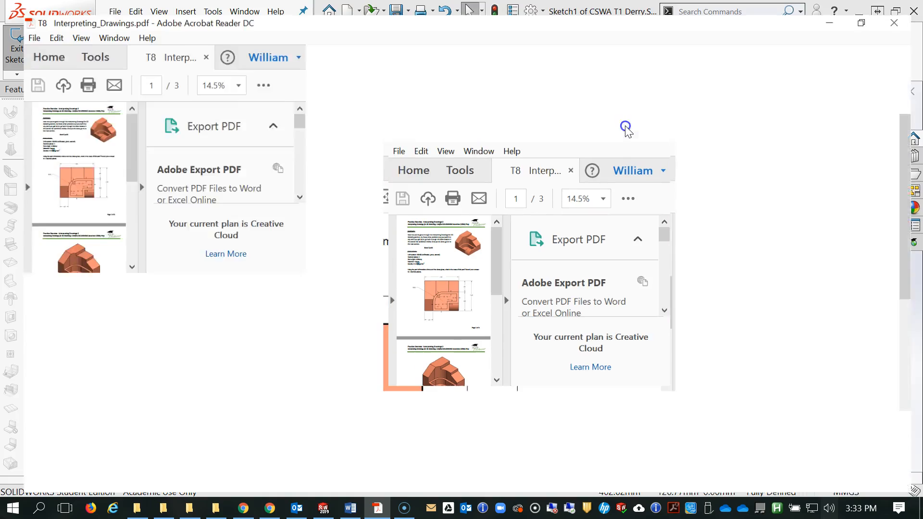
pyautogui.scroll(-3, 391, 385)
pyautogui.scroll(-3, 391, 385)
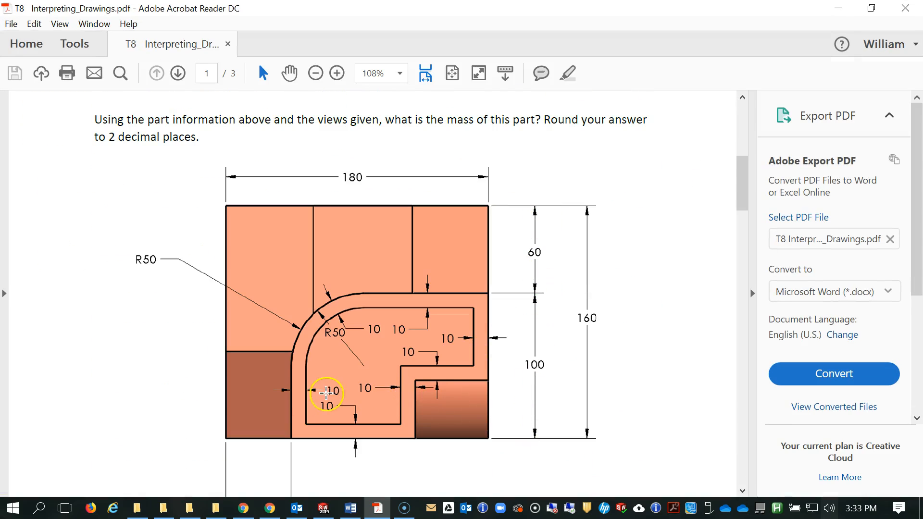
pyautogui.click(837, 8)
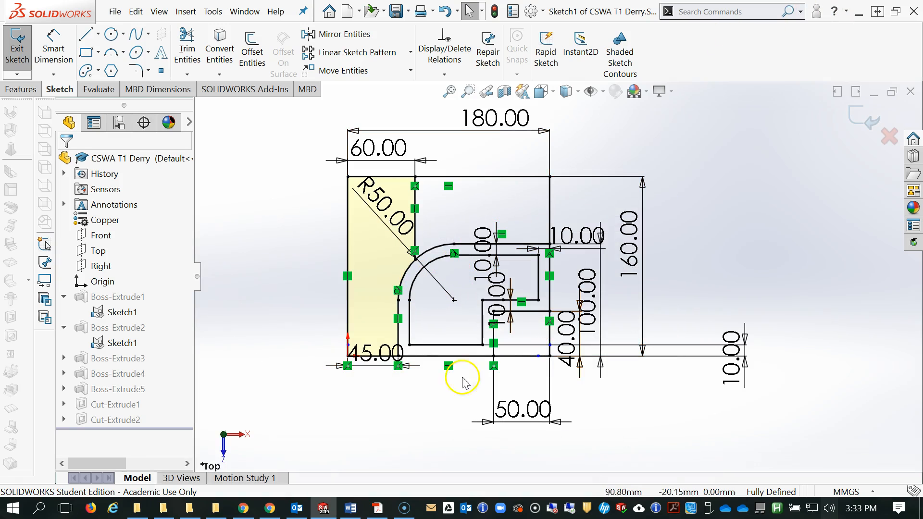
# - Exit the base sketch and examine the finished part's steps, pocket and rounded corner in a three-dimensional view
pyautogui.scroll(-2, 460, 408)
pyautogui.press('z')
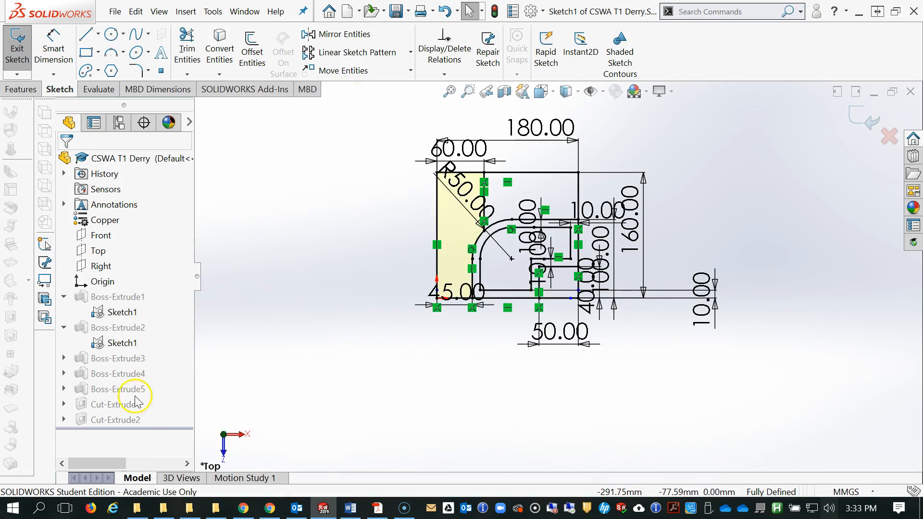
pyautogui.click(15, 56)
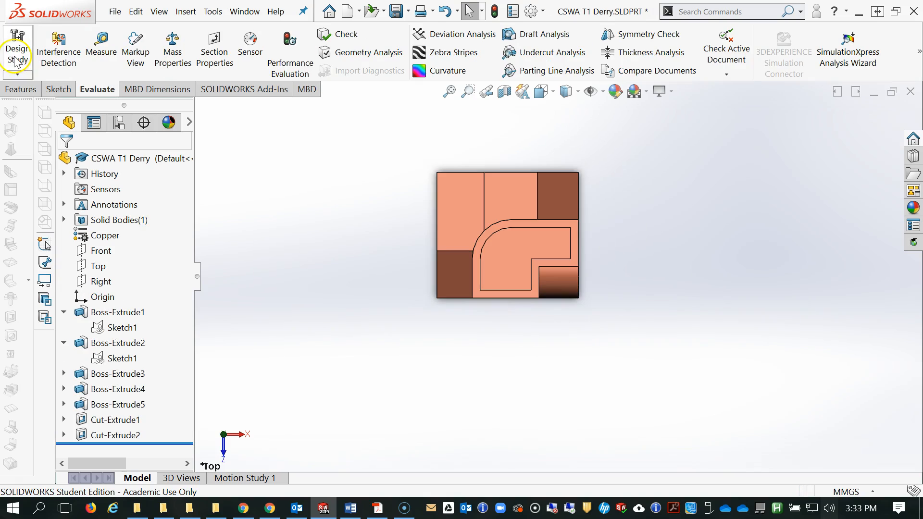
pyautogui.moveTo(656, 309); pyautogui.dragTo(625, 172, button='middle')
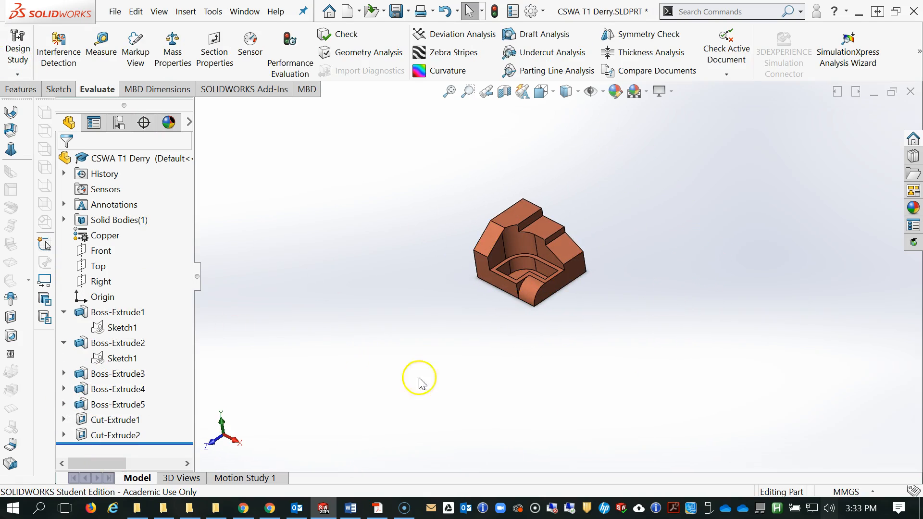
pyautogui.scroll(-2, 420, 382)
pyautogui.scroll(-2, 626, 145)
pyautogui.scroll(-3, 583, 249)
pyautogui.moveTo(520, 412); pyautogui.dragTo(610, 385, button='middle')
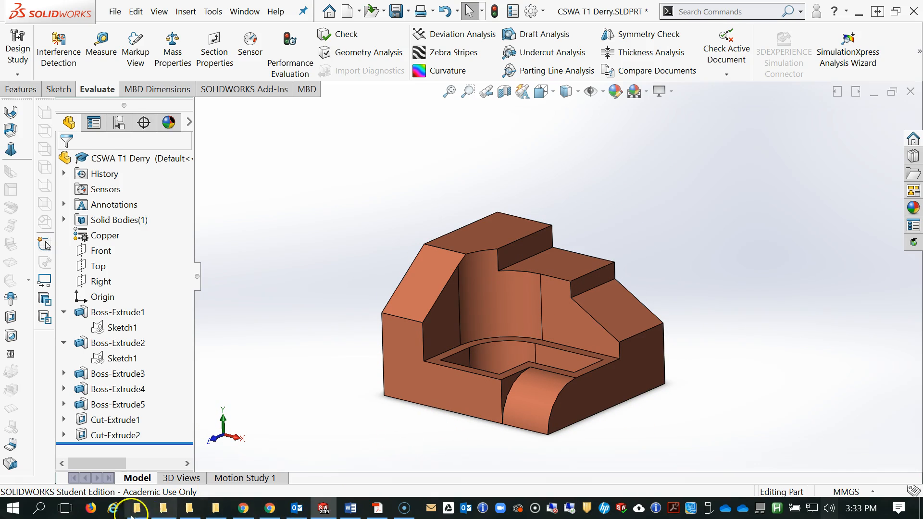